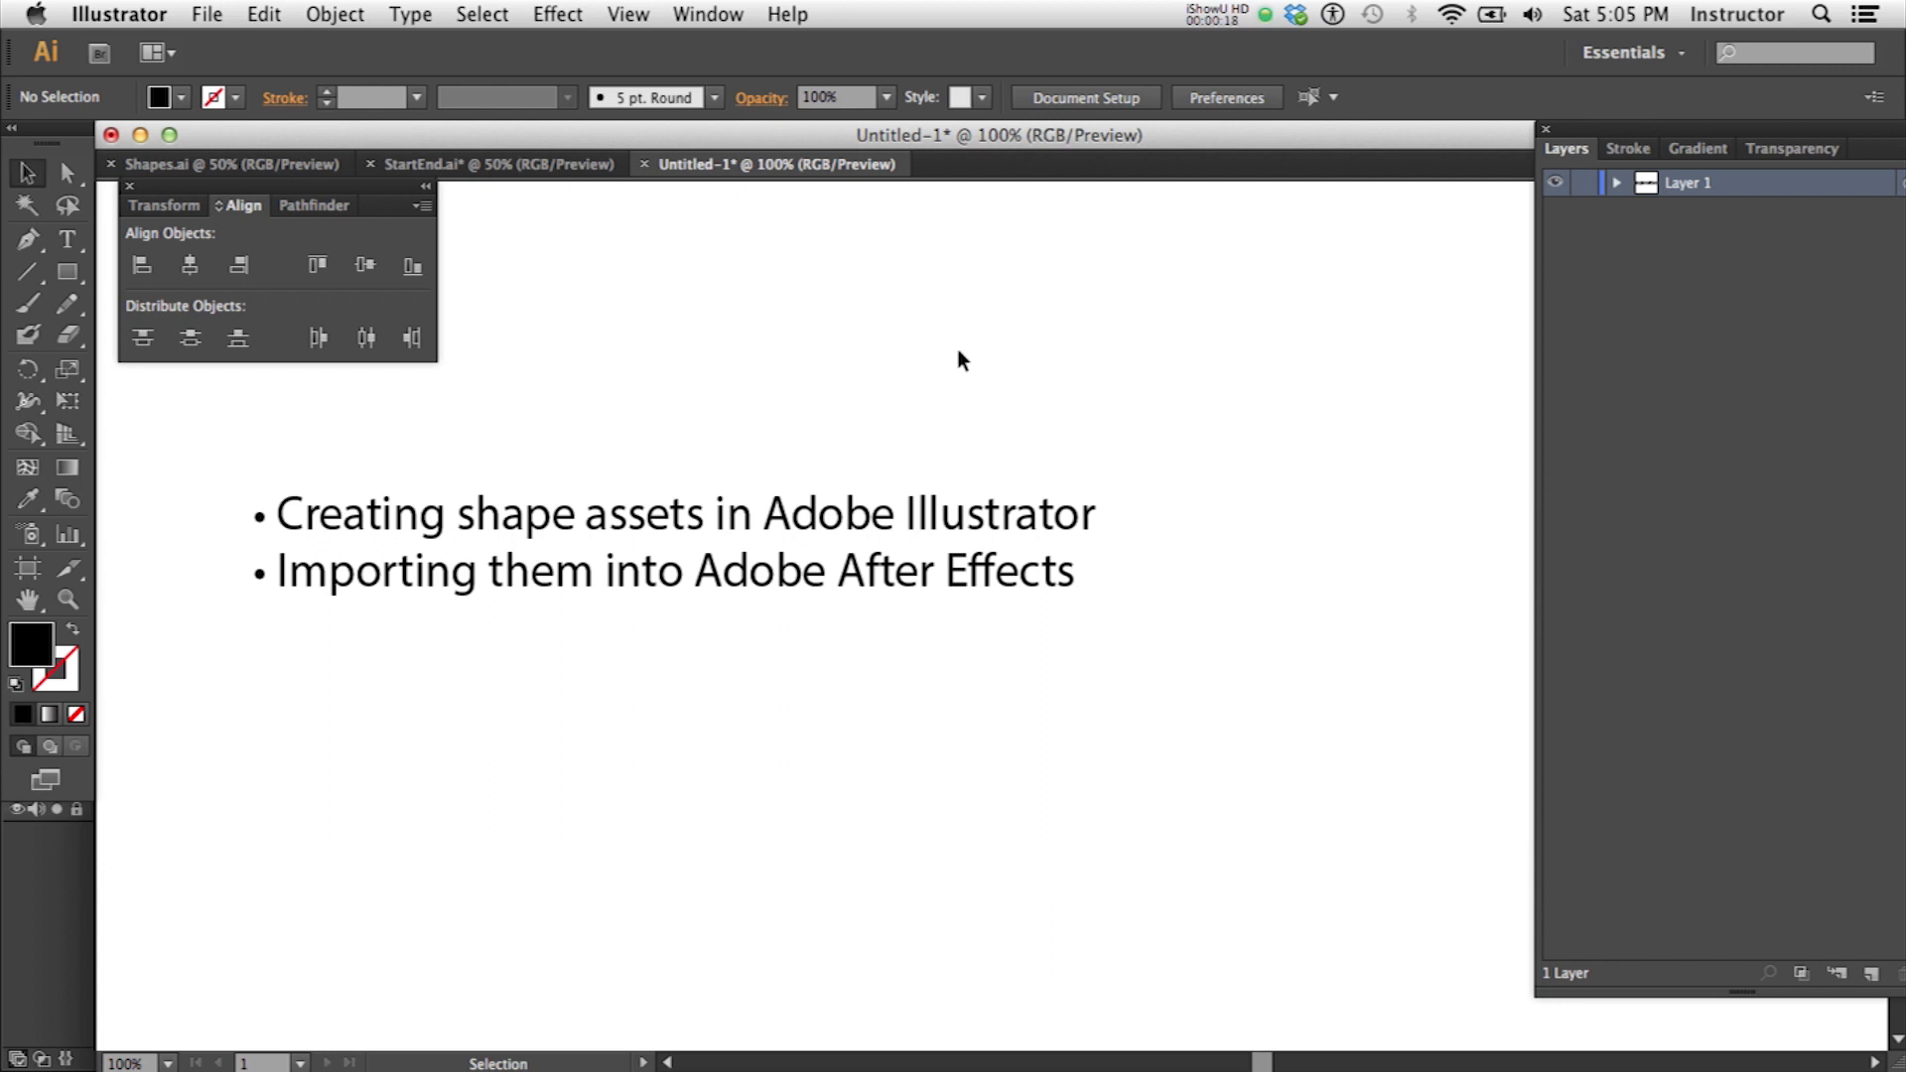
Create a new 1920 × 1080 px document in RGB colour mode named 'start'.
click(207, 14)
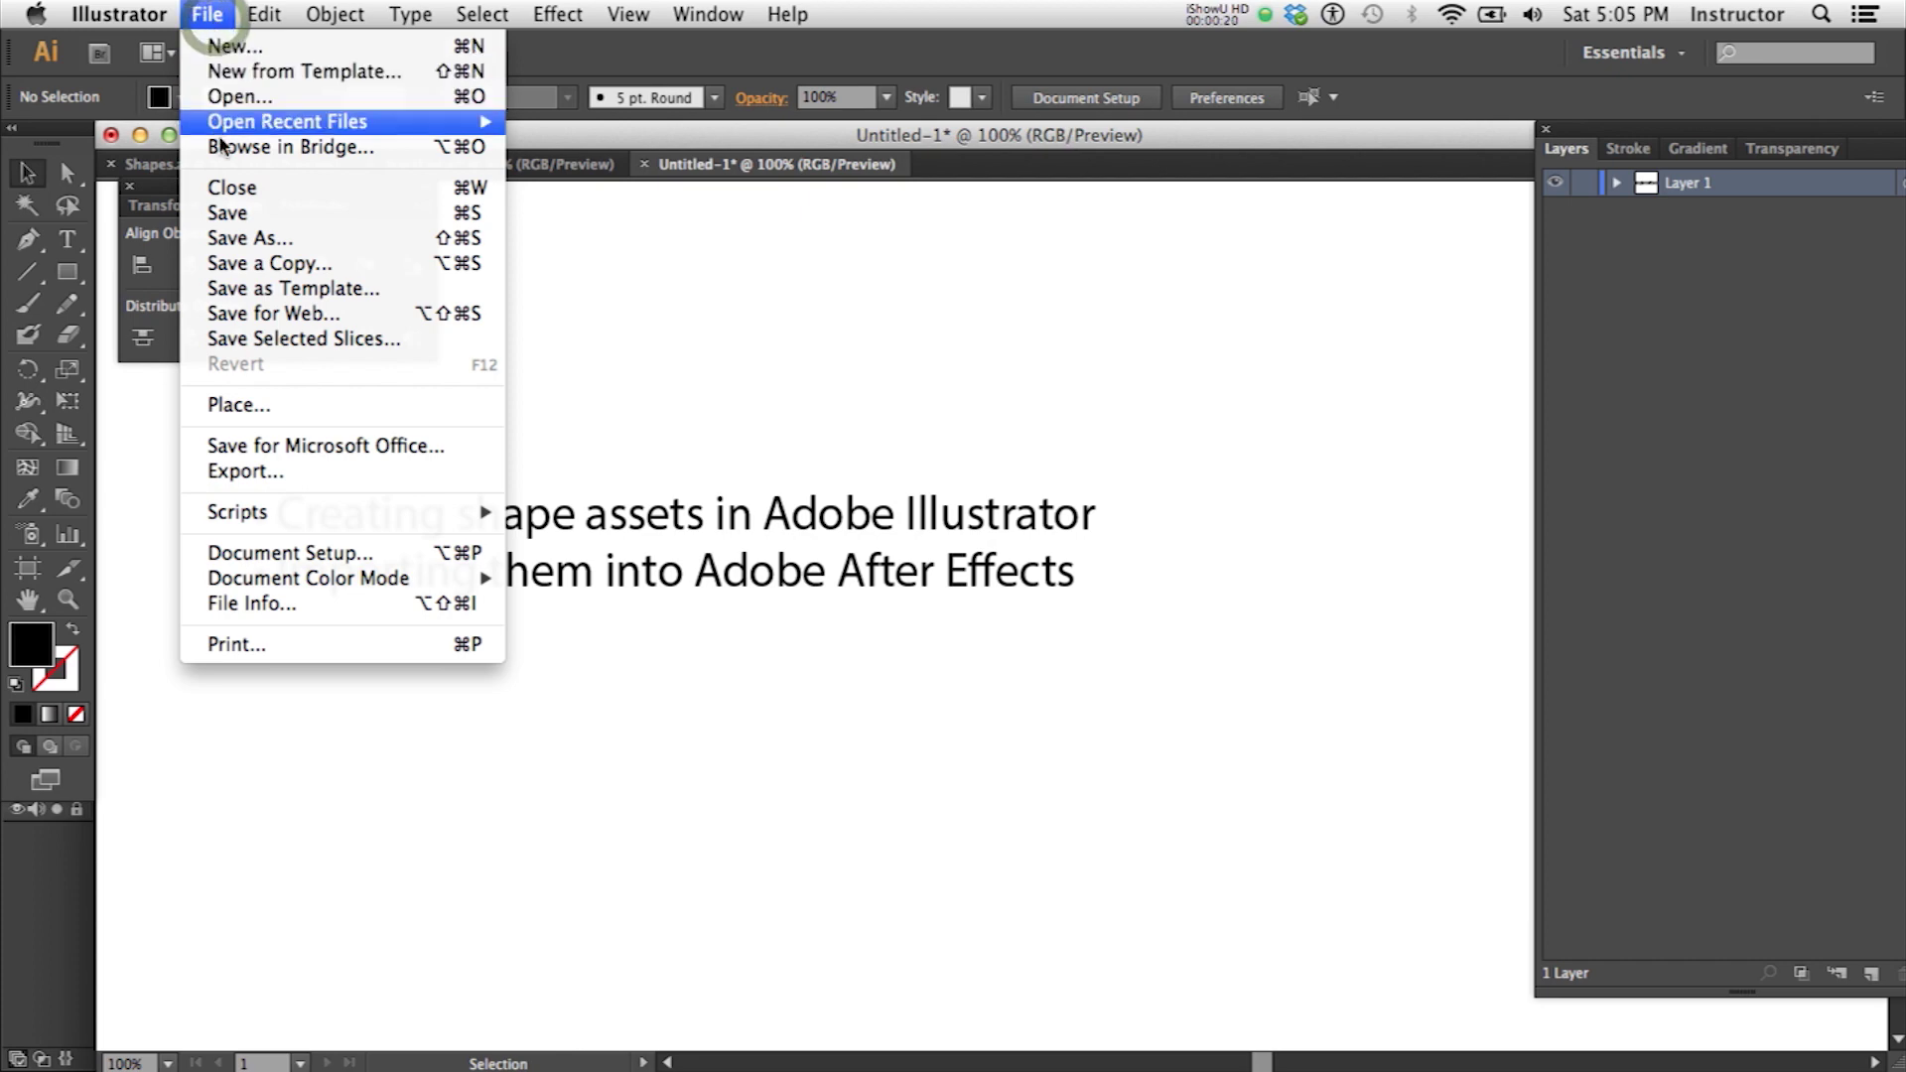
click(230, 45)
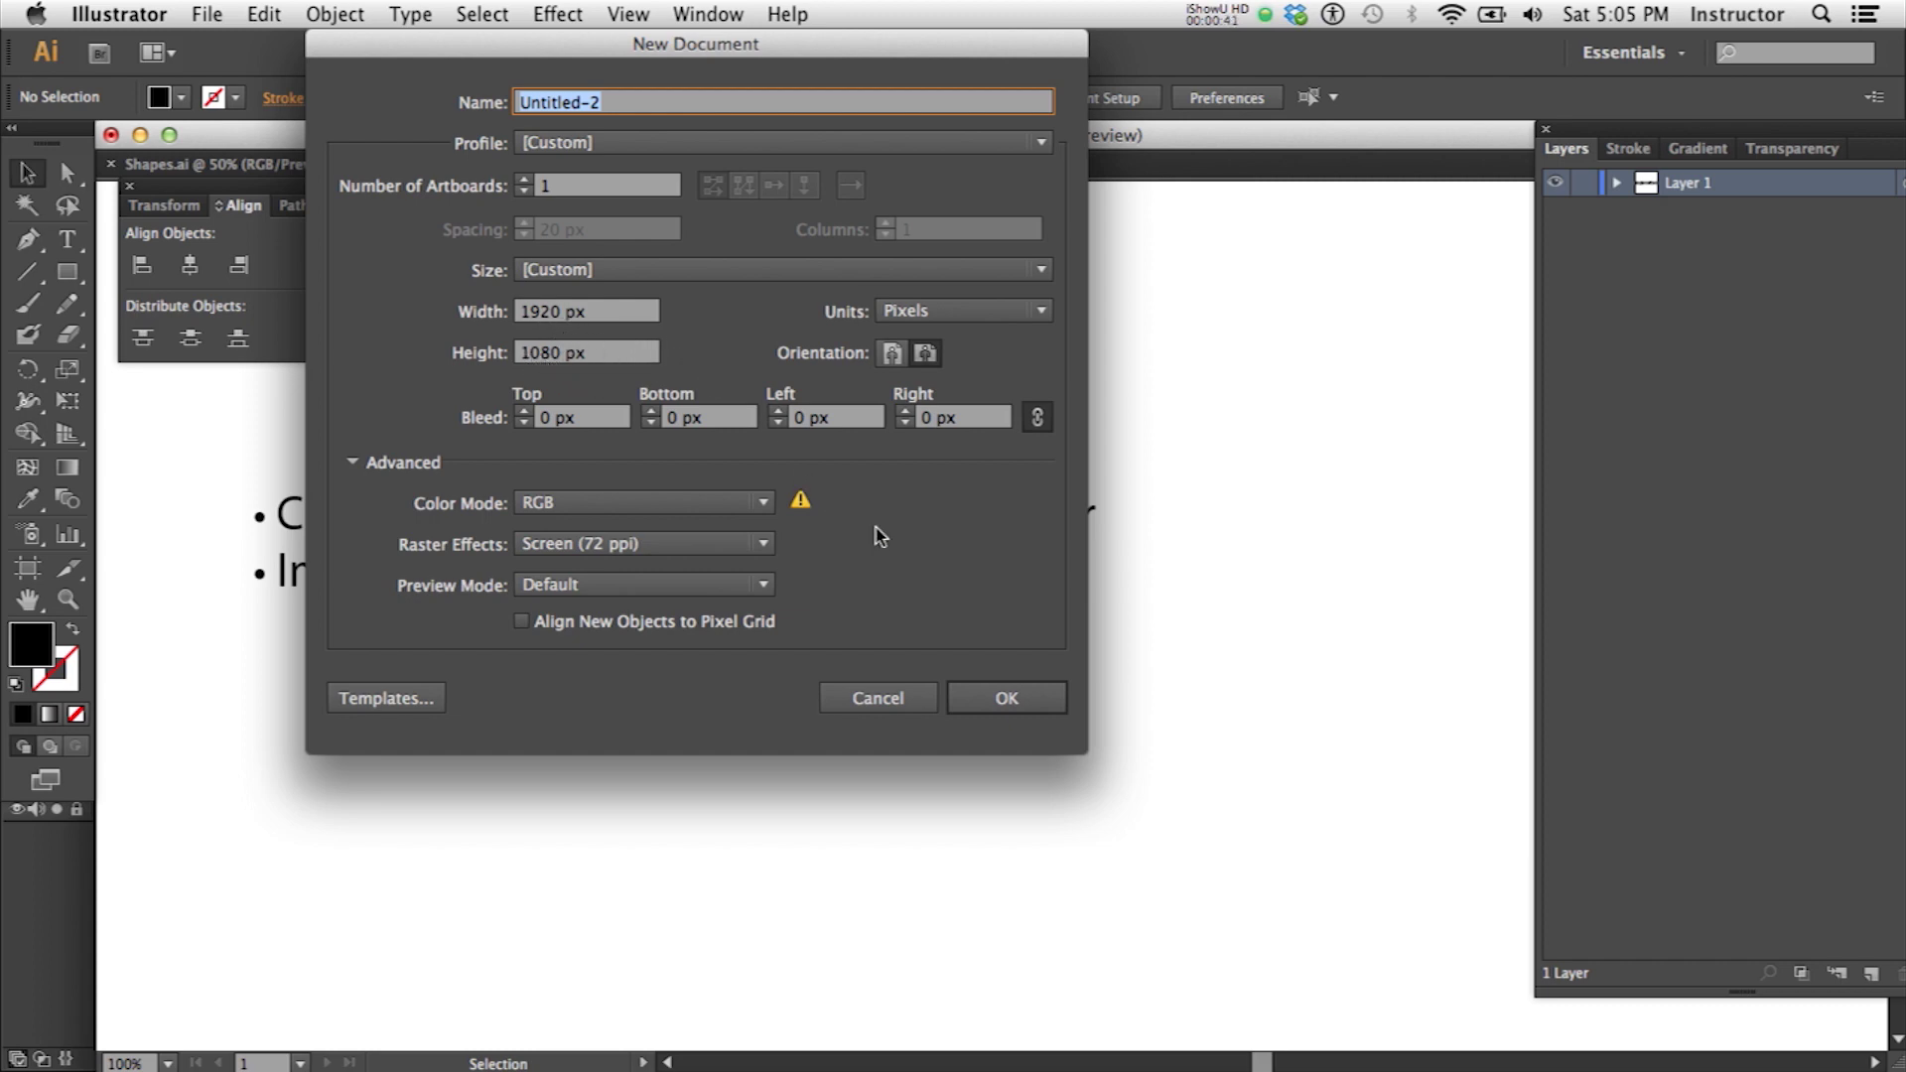
click(1038, 317)
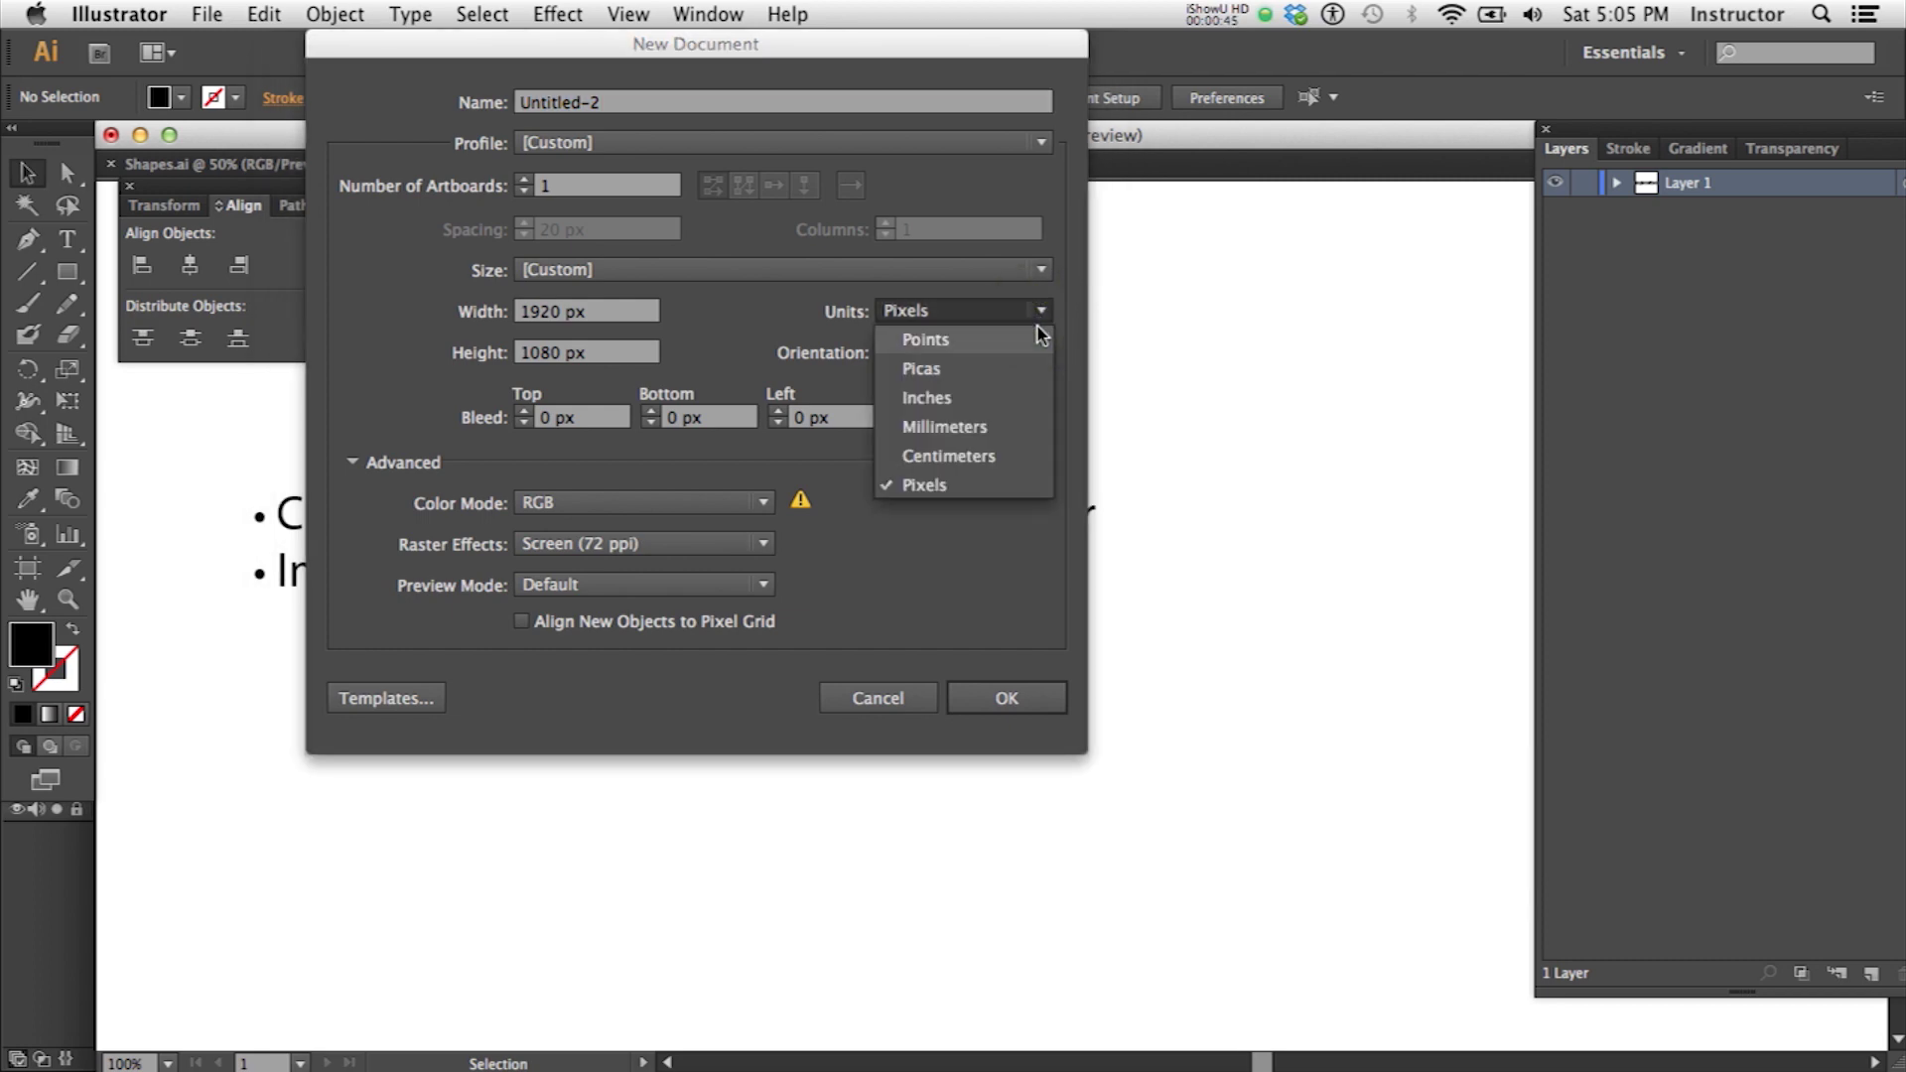
click(748, 335)
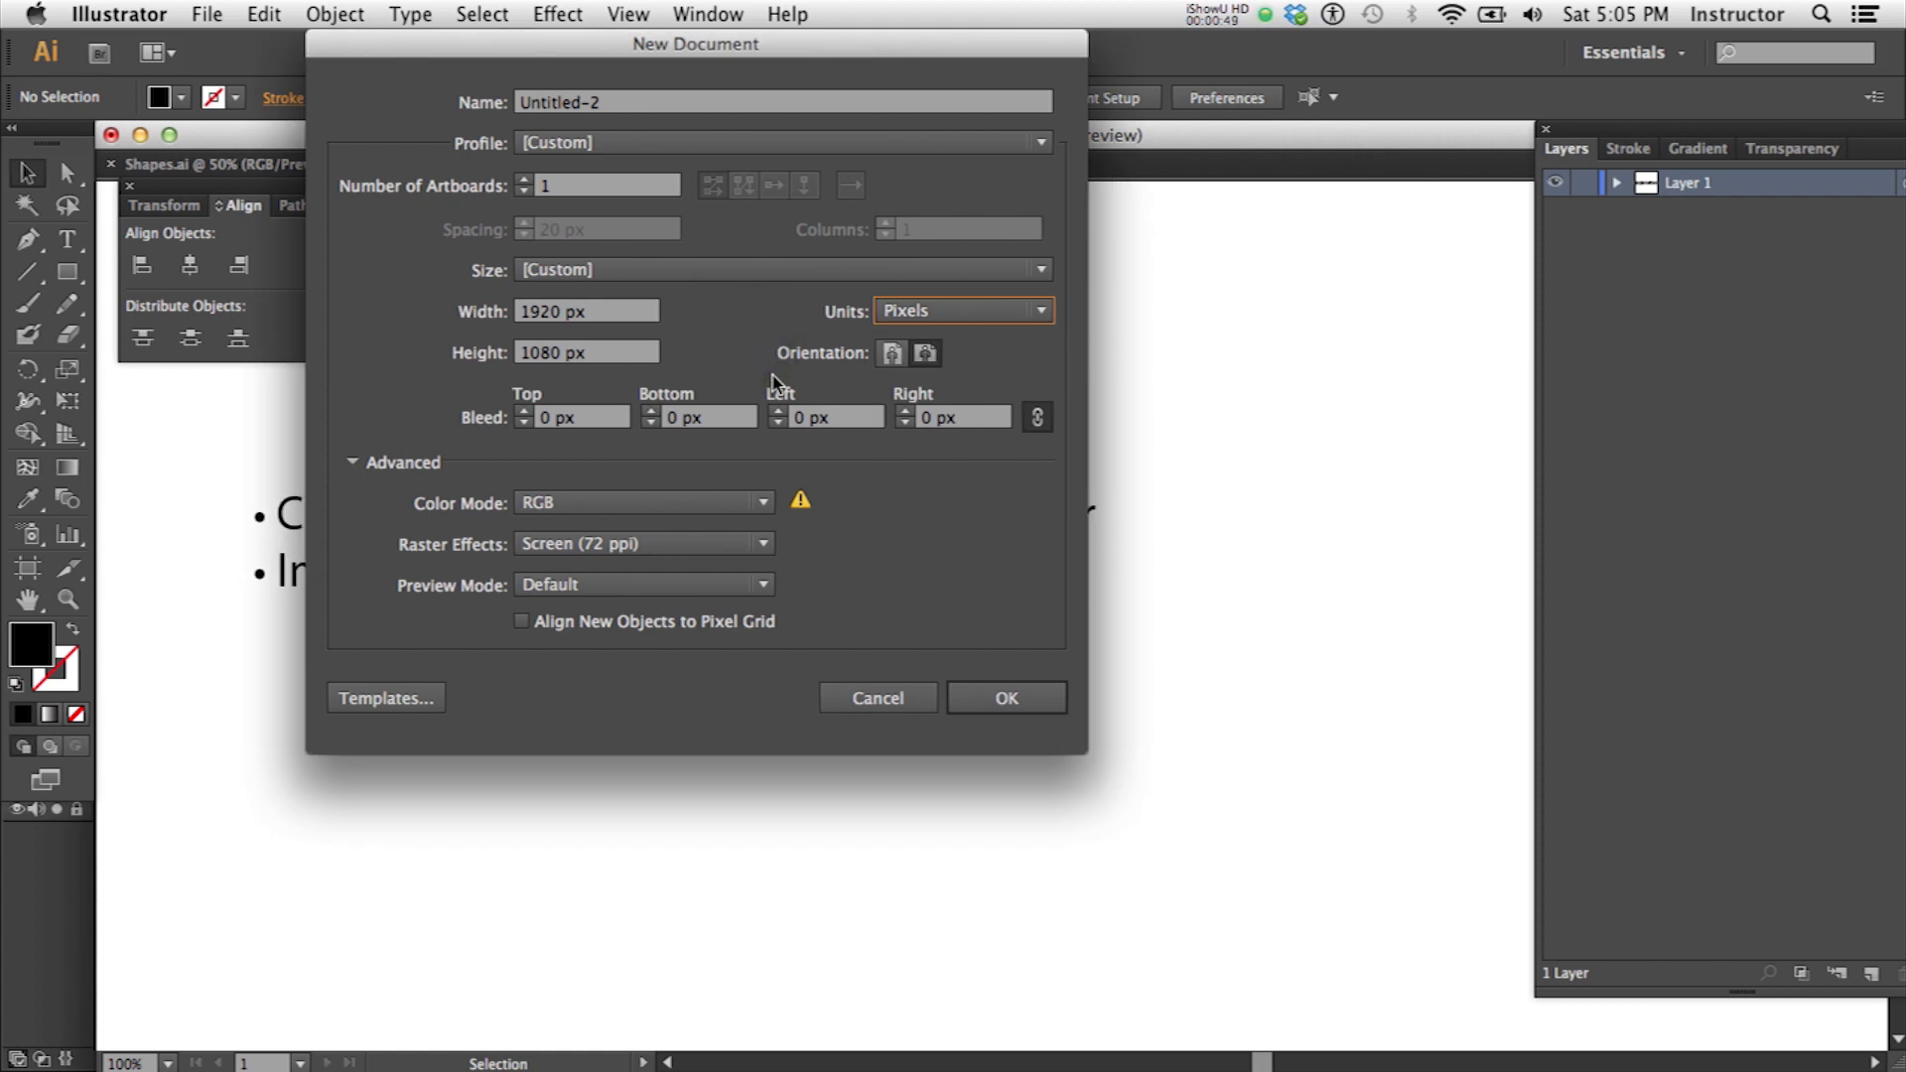
click(764, 503)
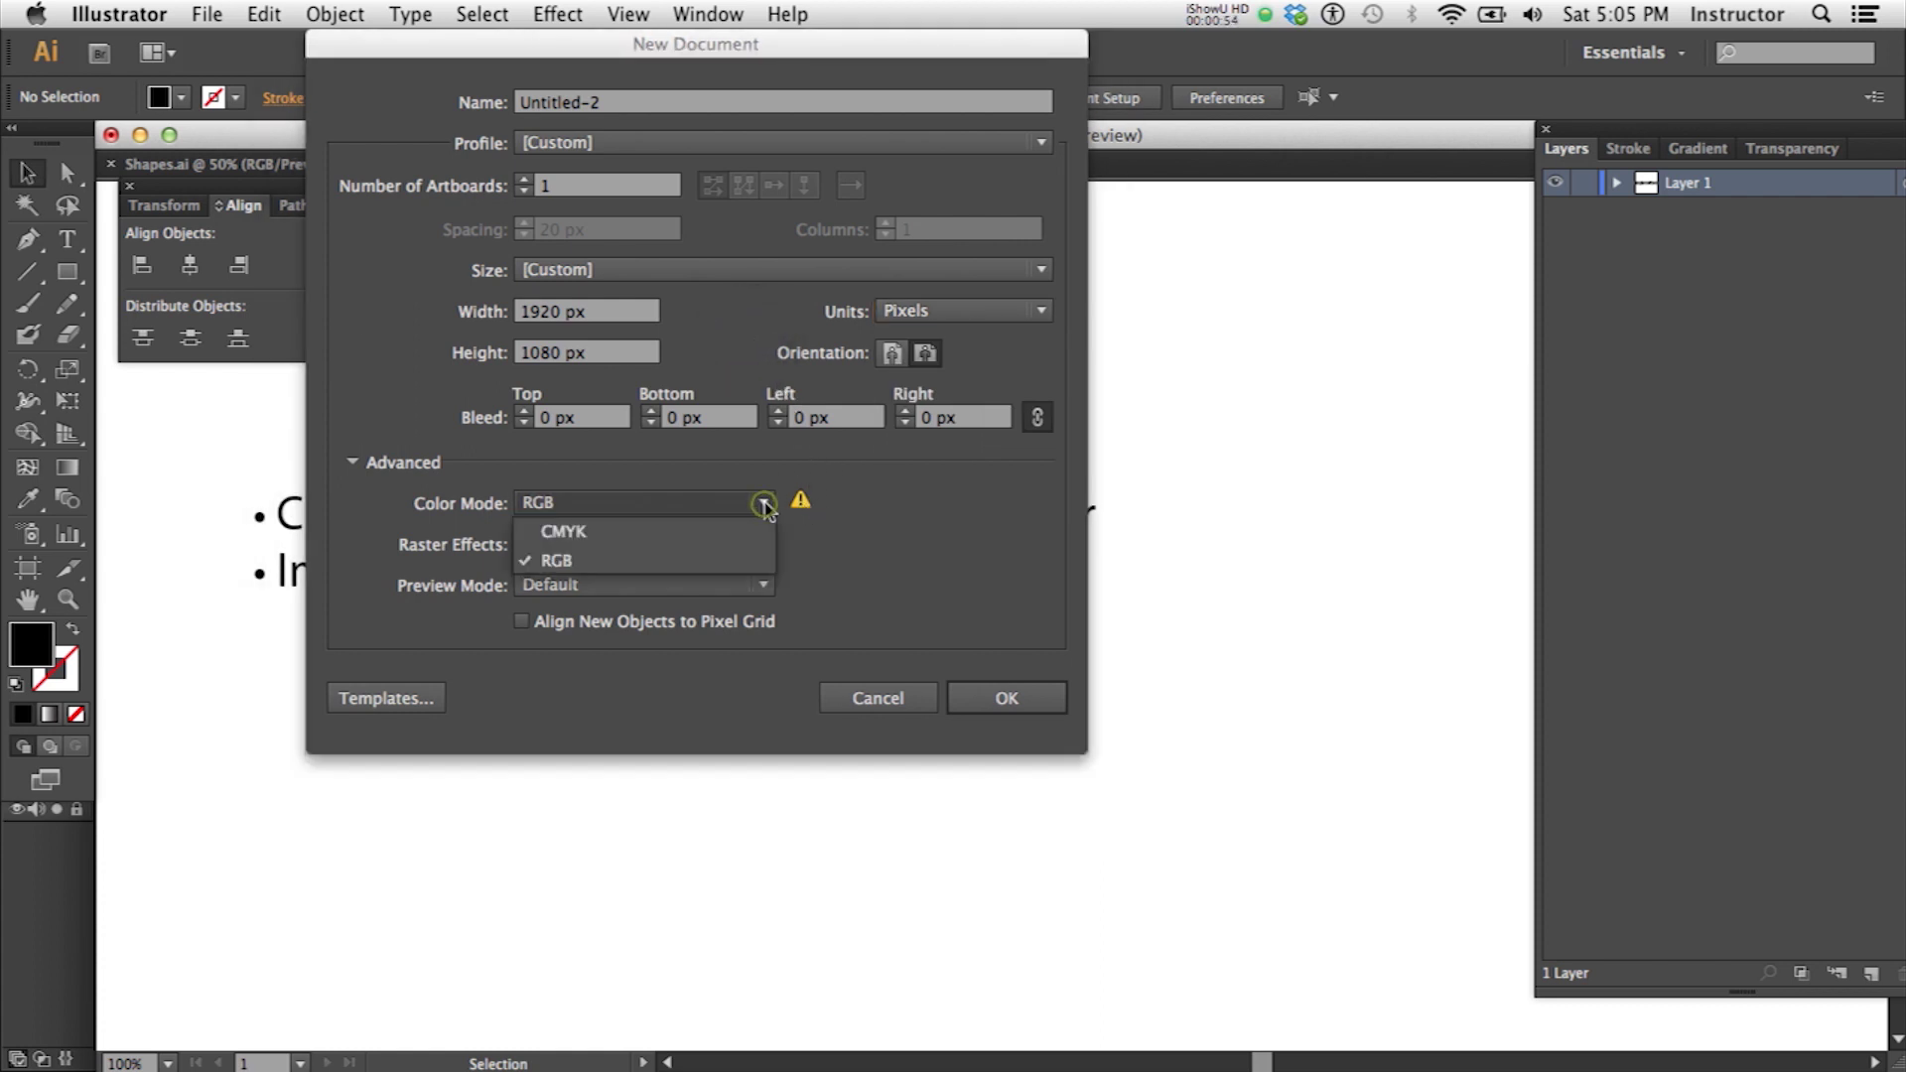
click(647, 562)
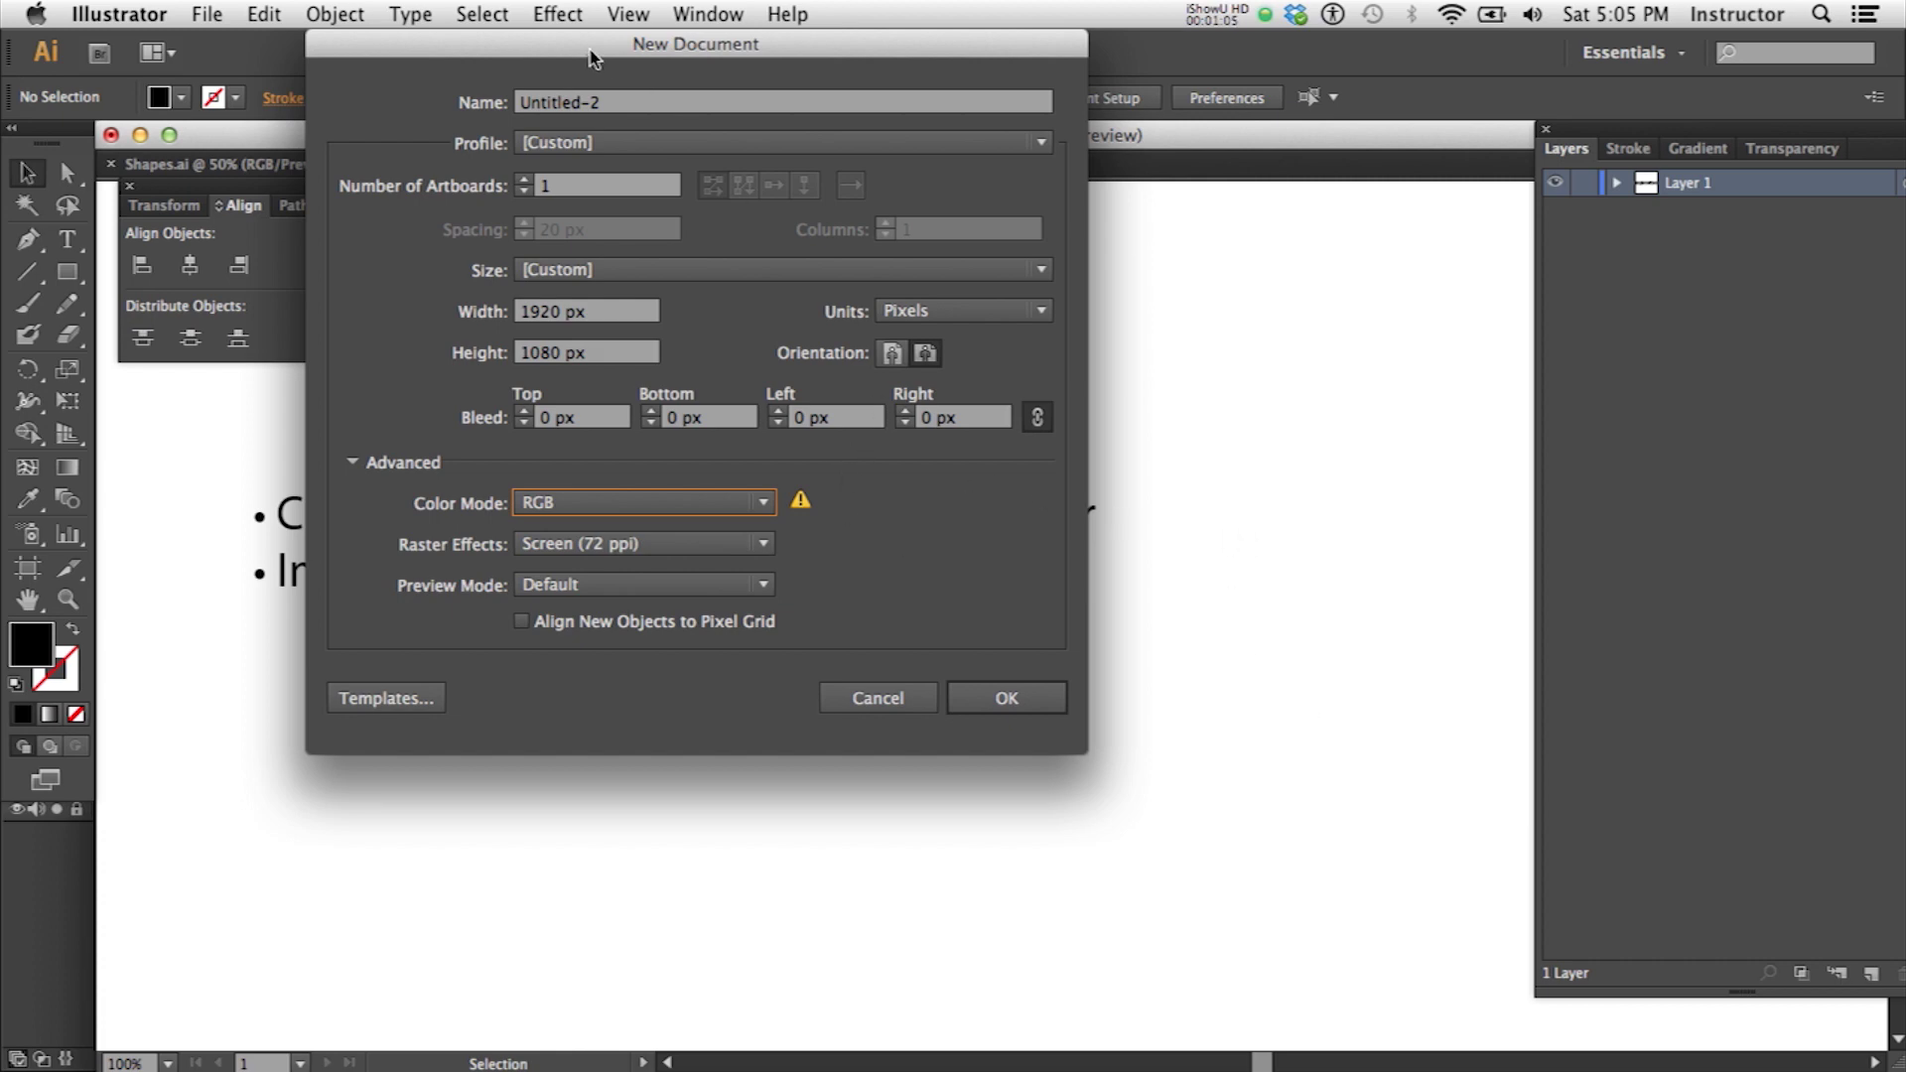
click(593, 103)
text(start)
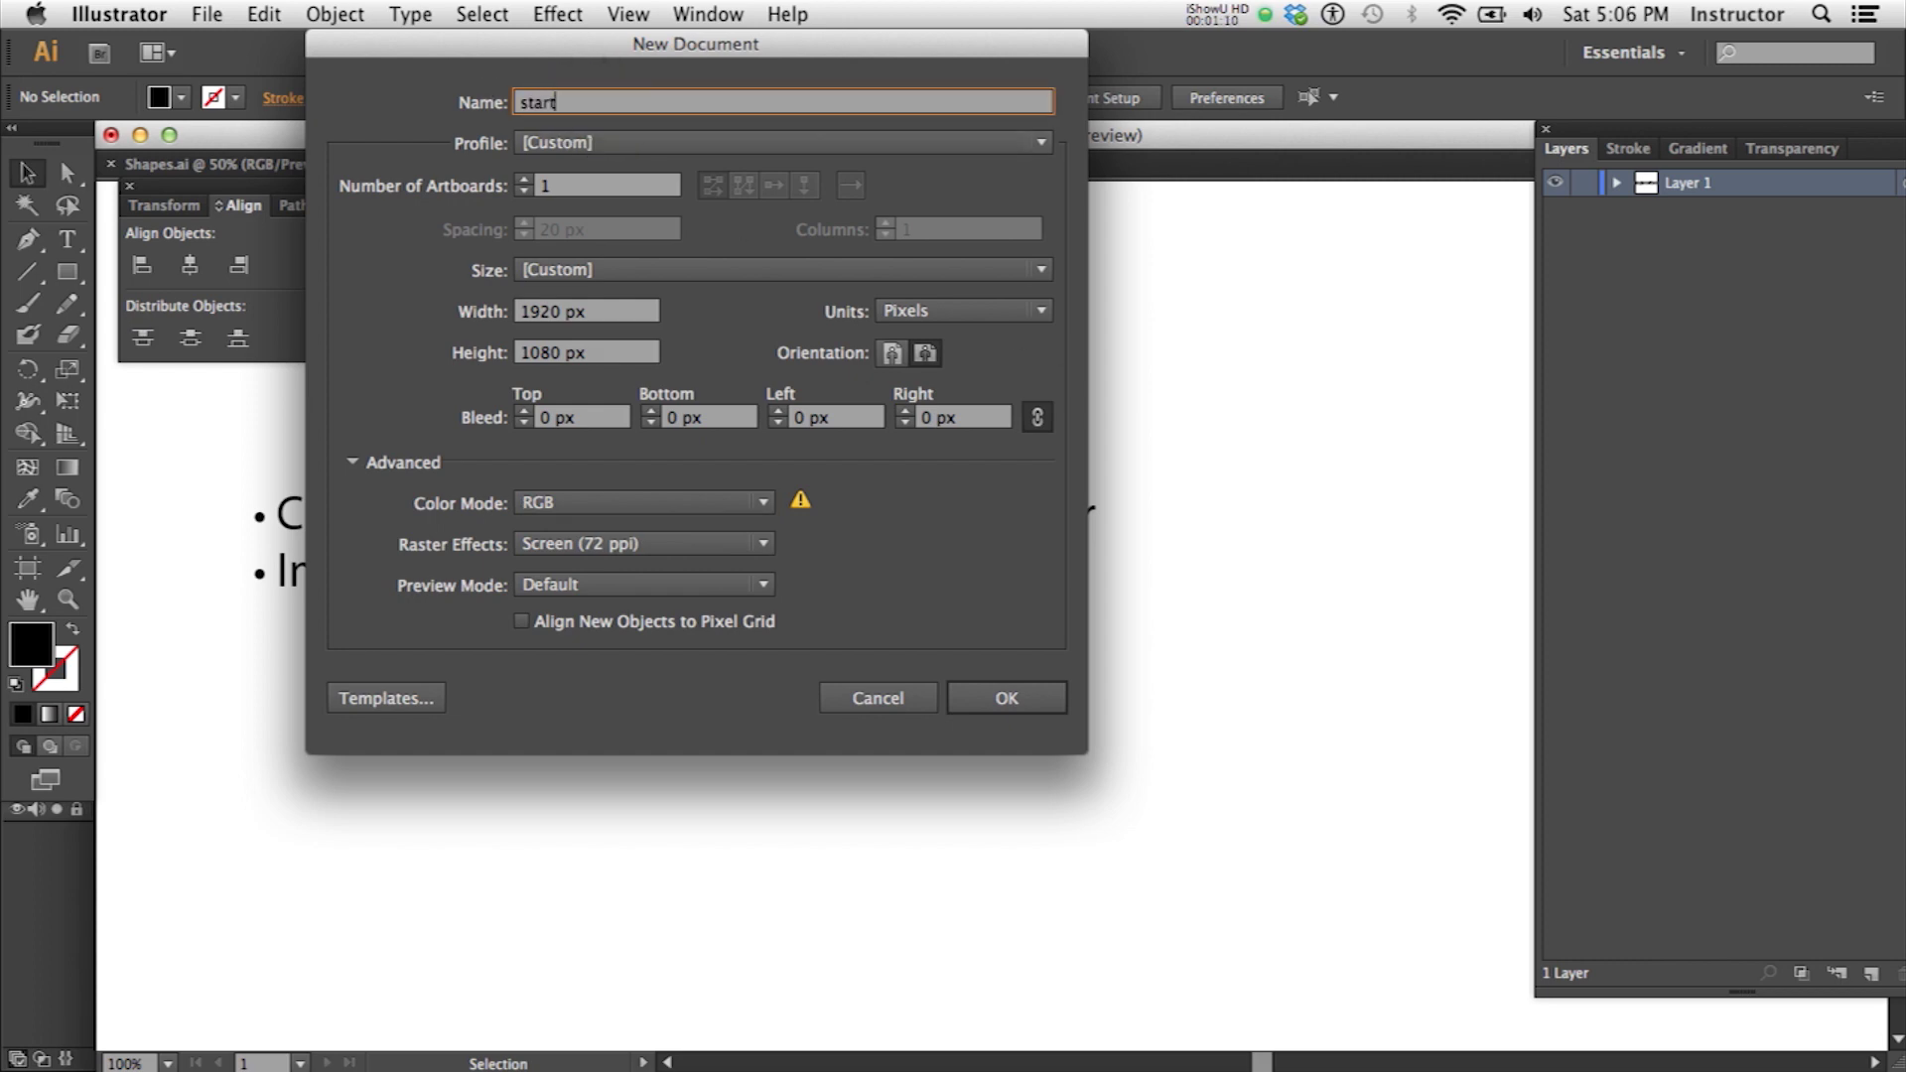
key(Return)
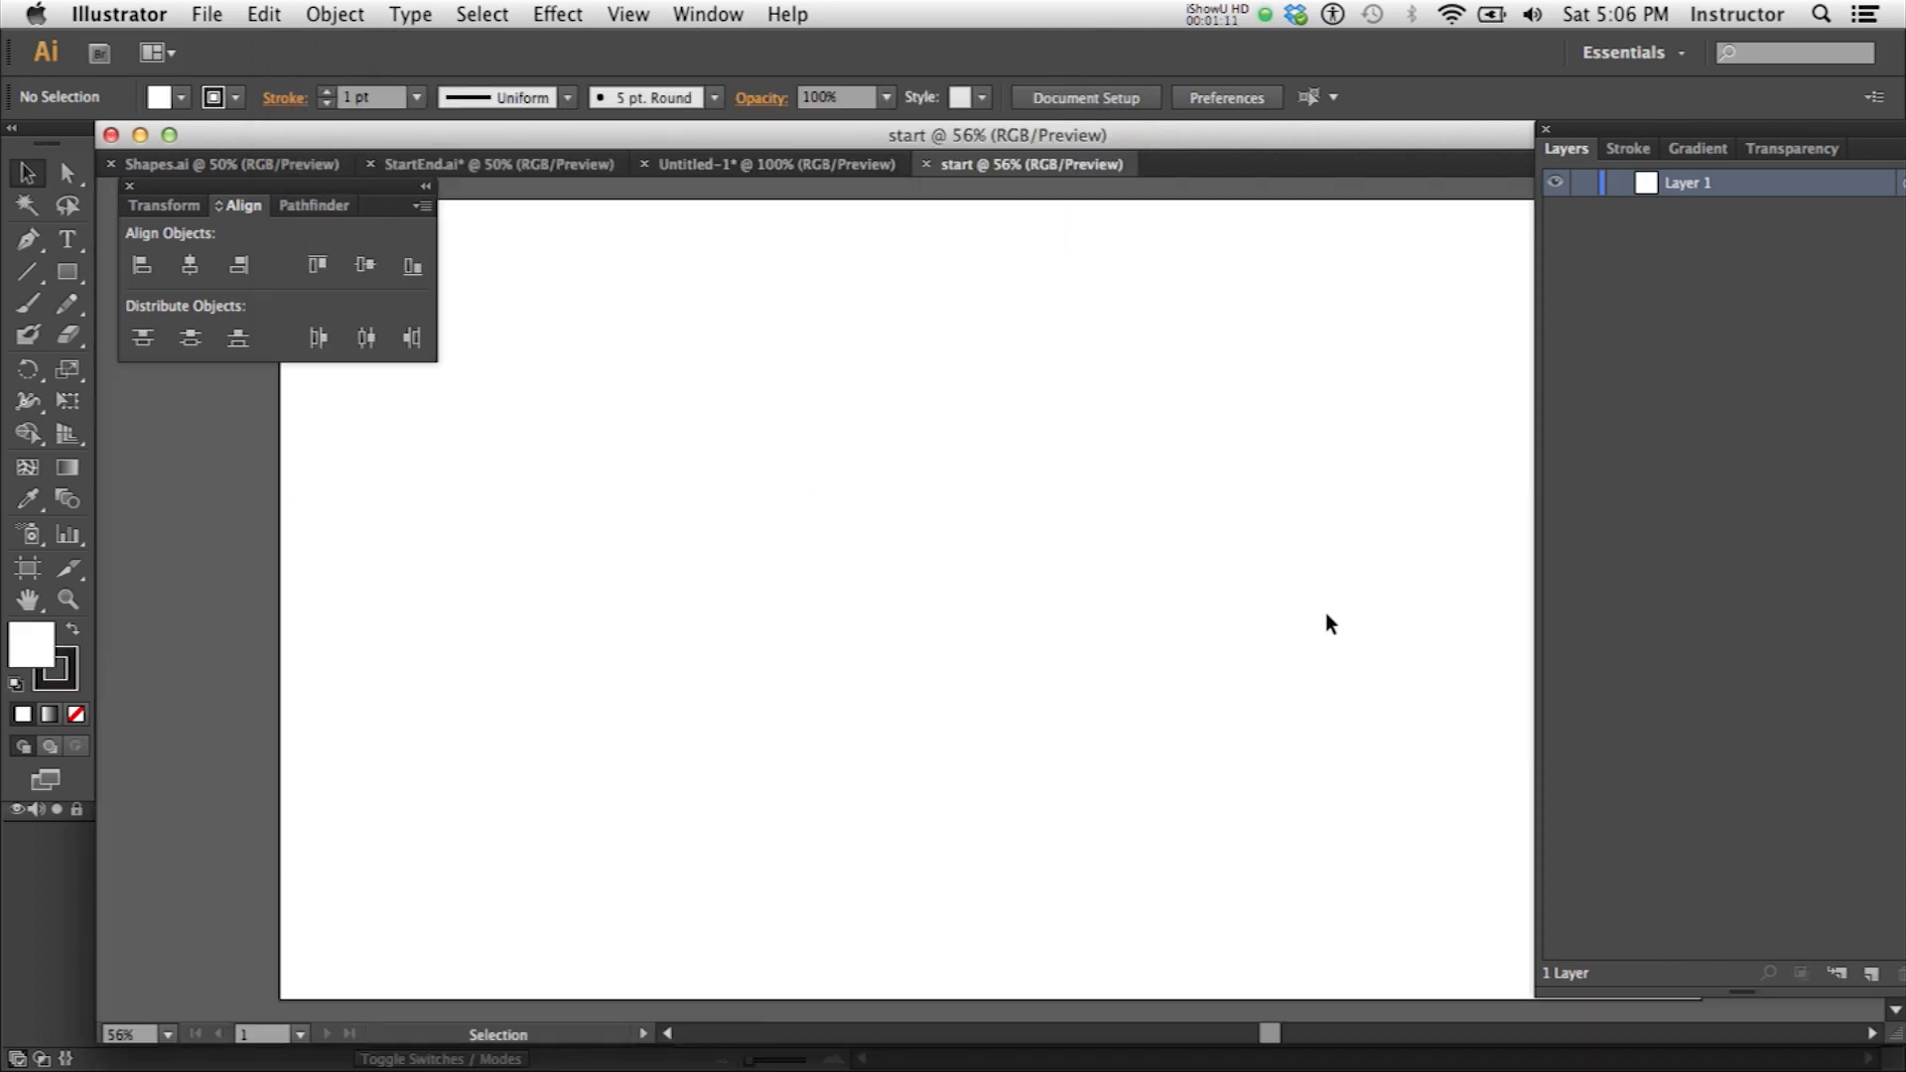
Zoom out to 50% and recentre so the whole blank artboard is visible.
mouse_move(1270, 1033)
mouse_down()
mouse_move(1303, 1034)
mouse_move(1276, 1015)
mouse_up()
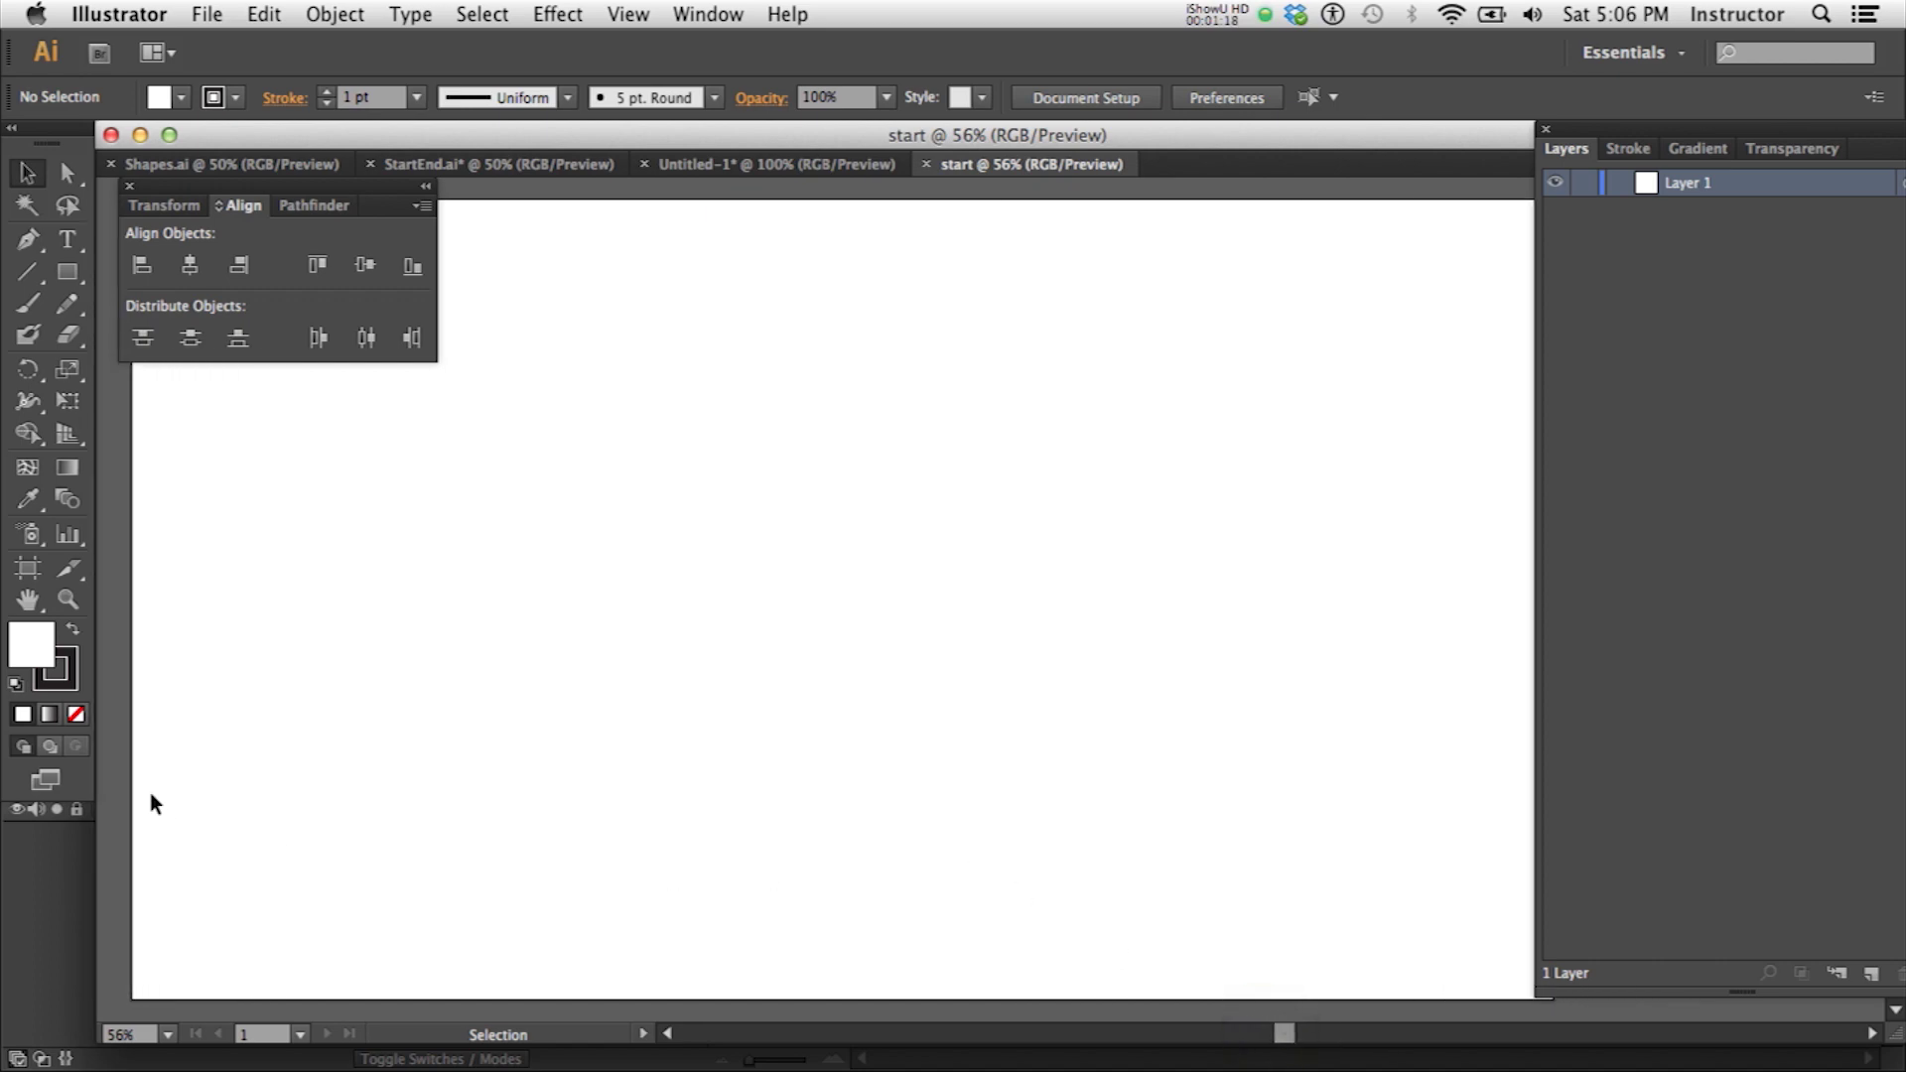
click(67, 598)
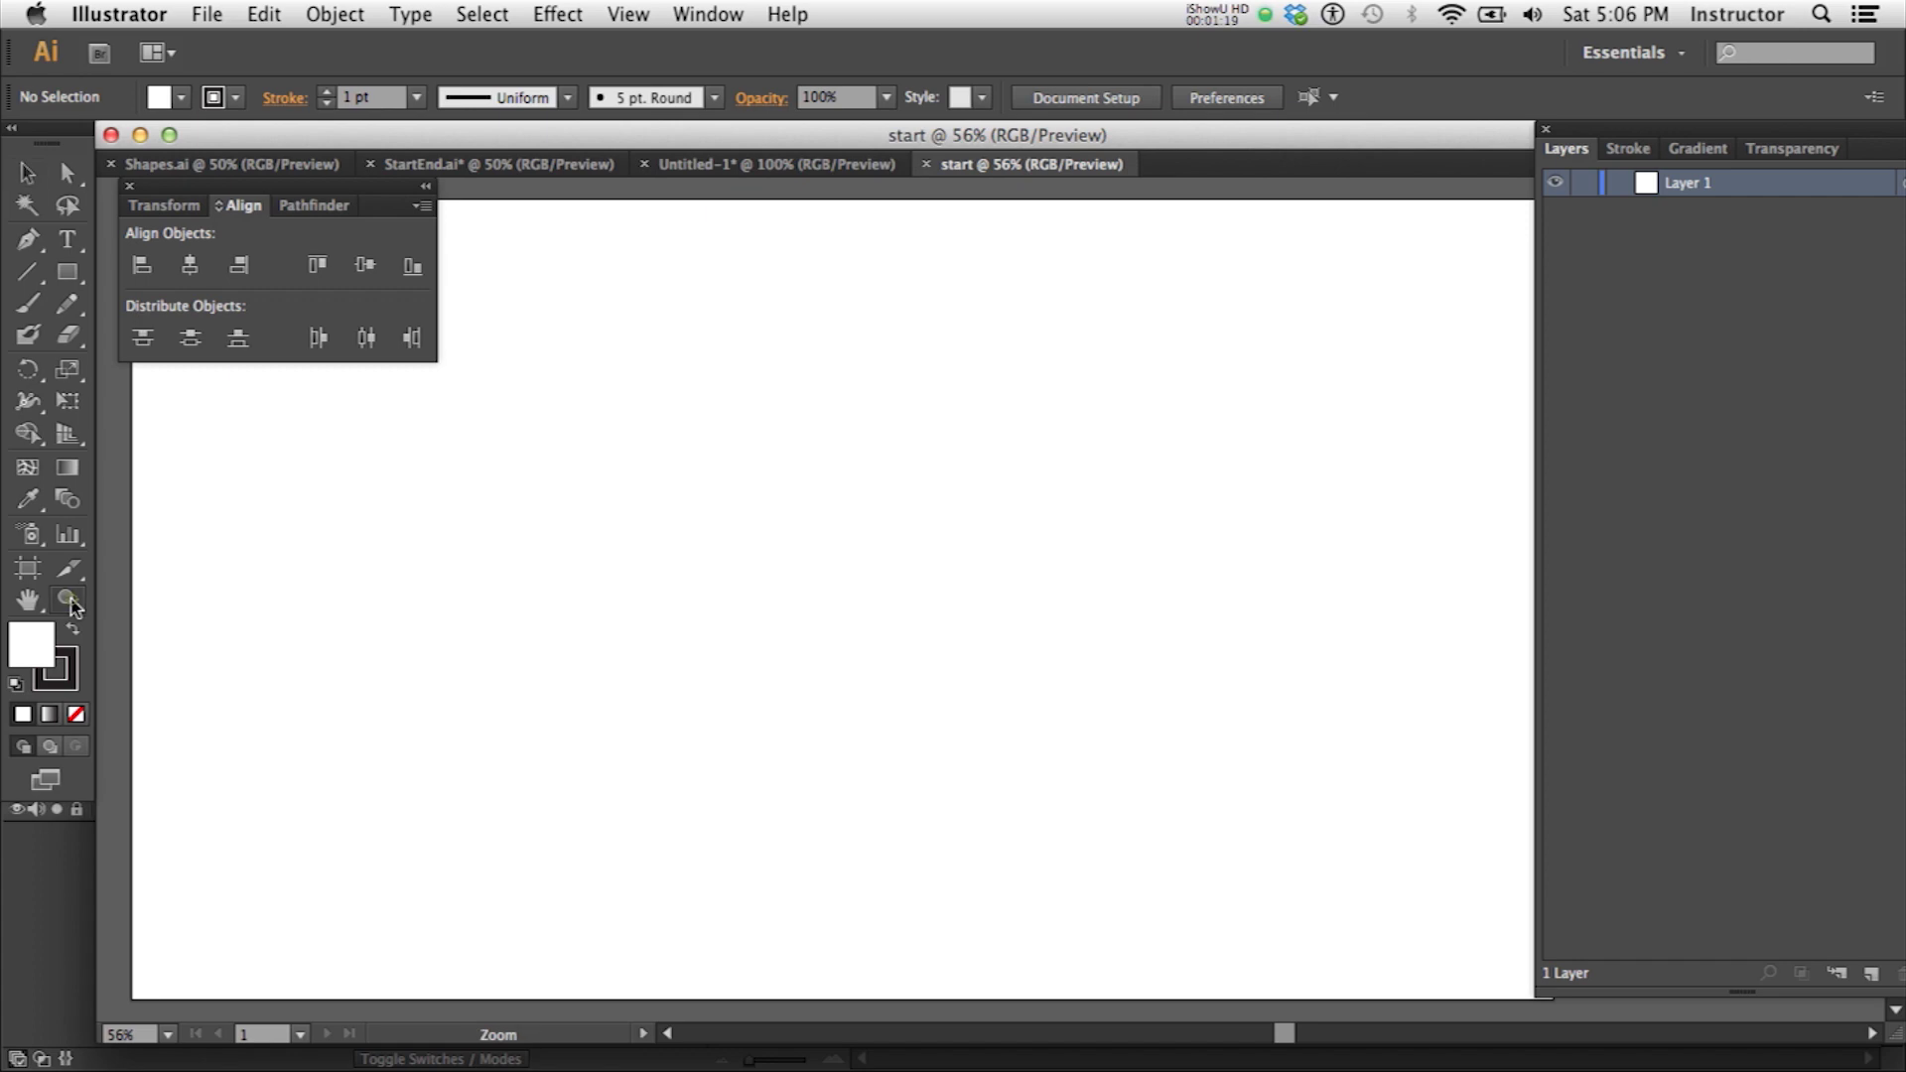
alt+click(760, 747)
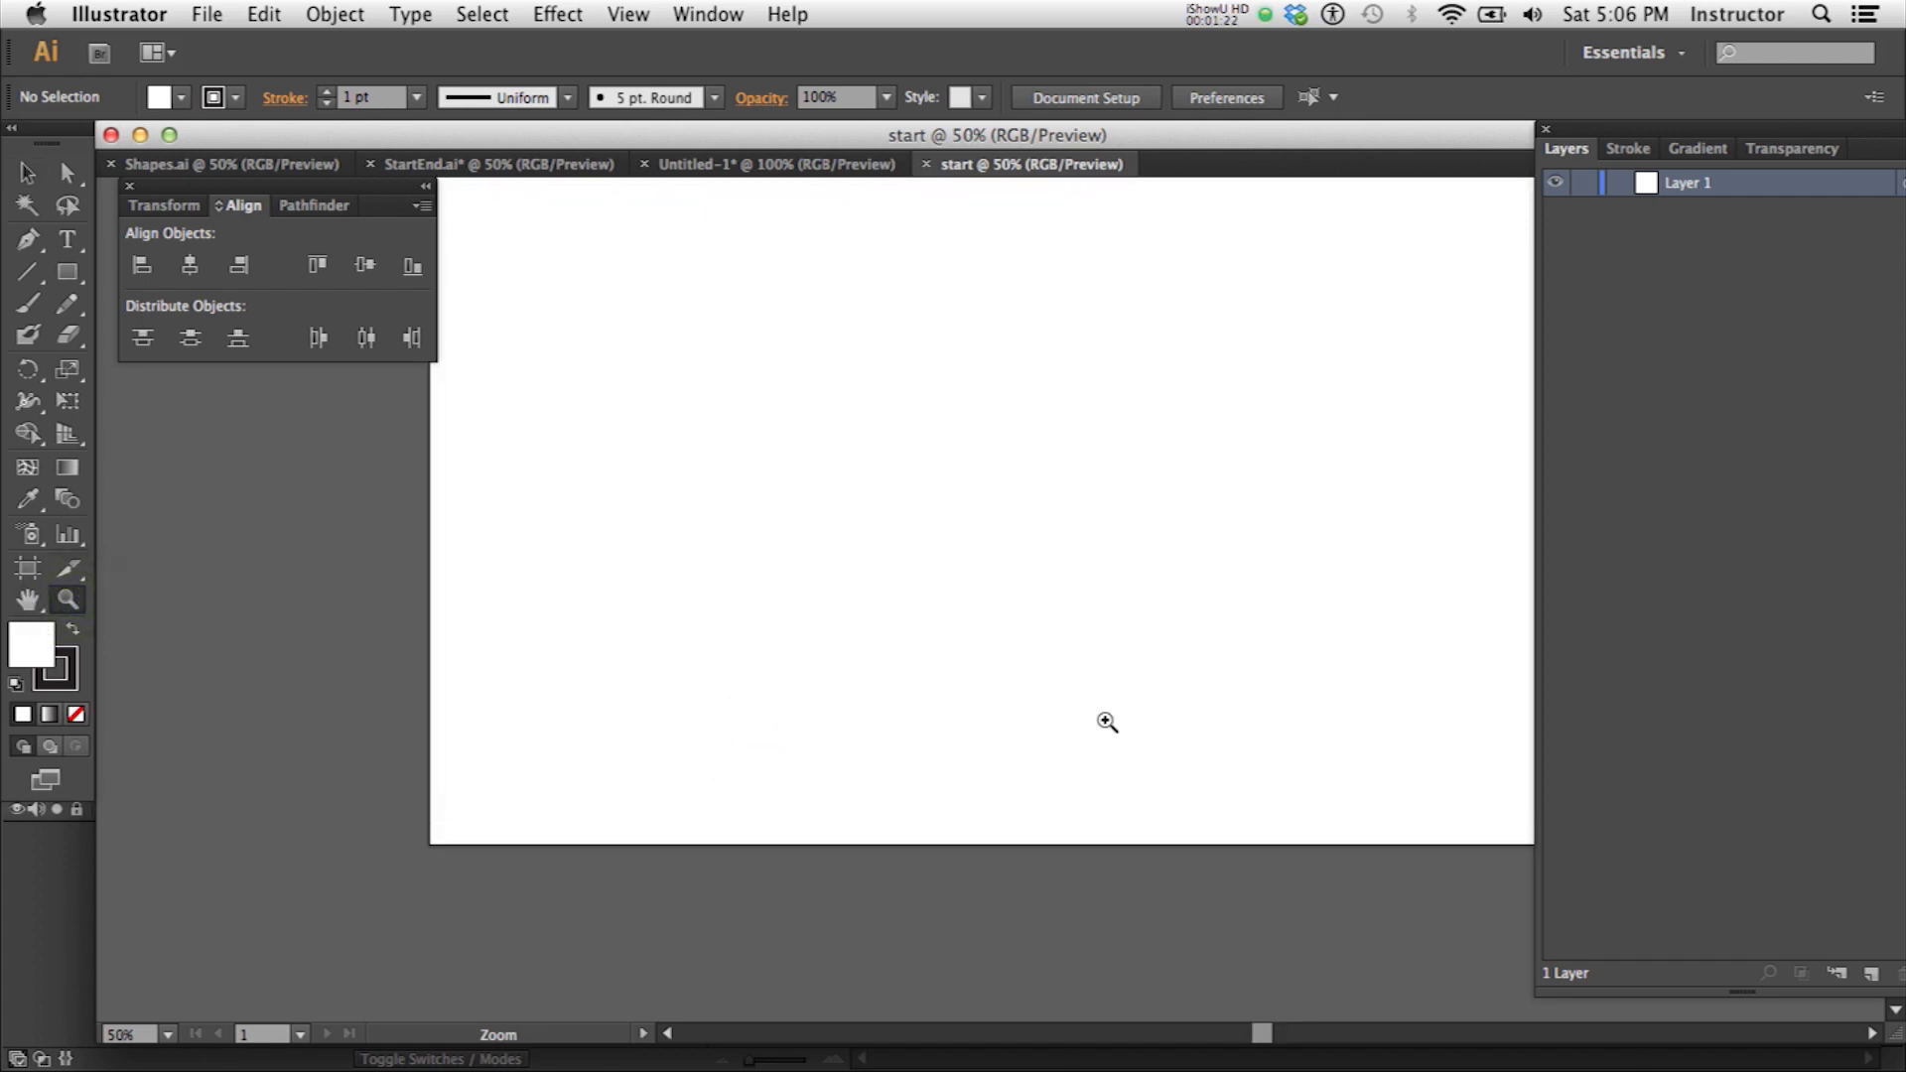
drag(1264, 1032, 1286, 1037)
scroll(1127, 731, down, 1)
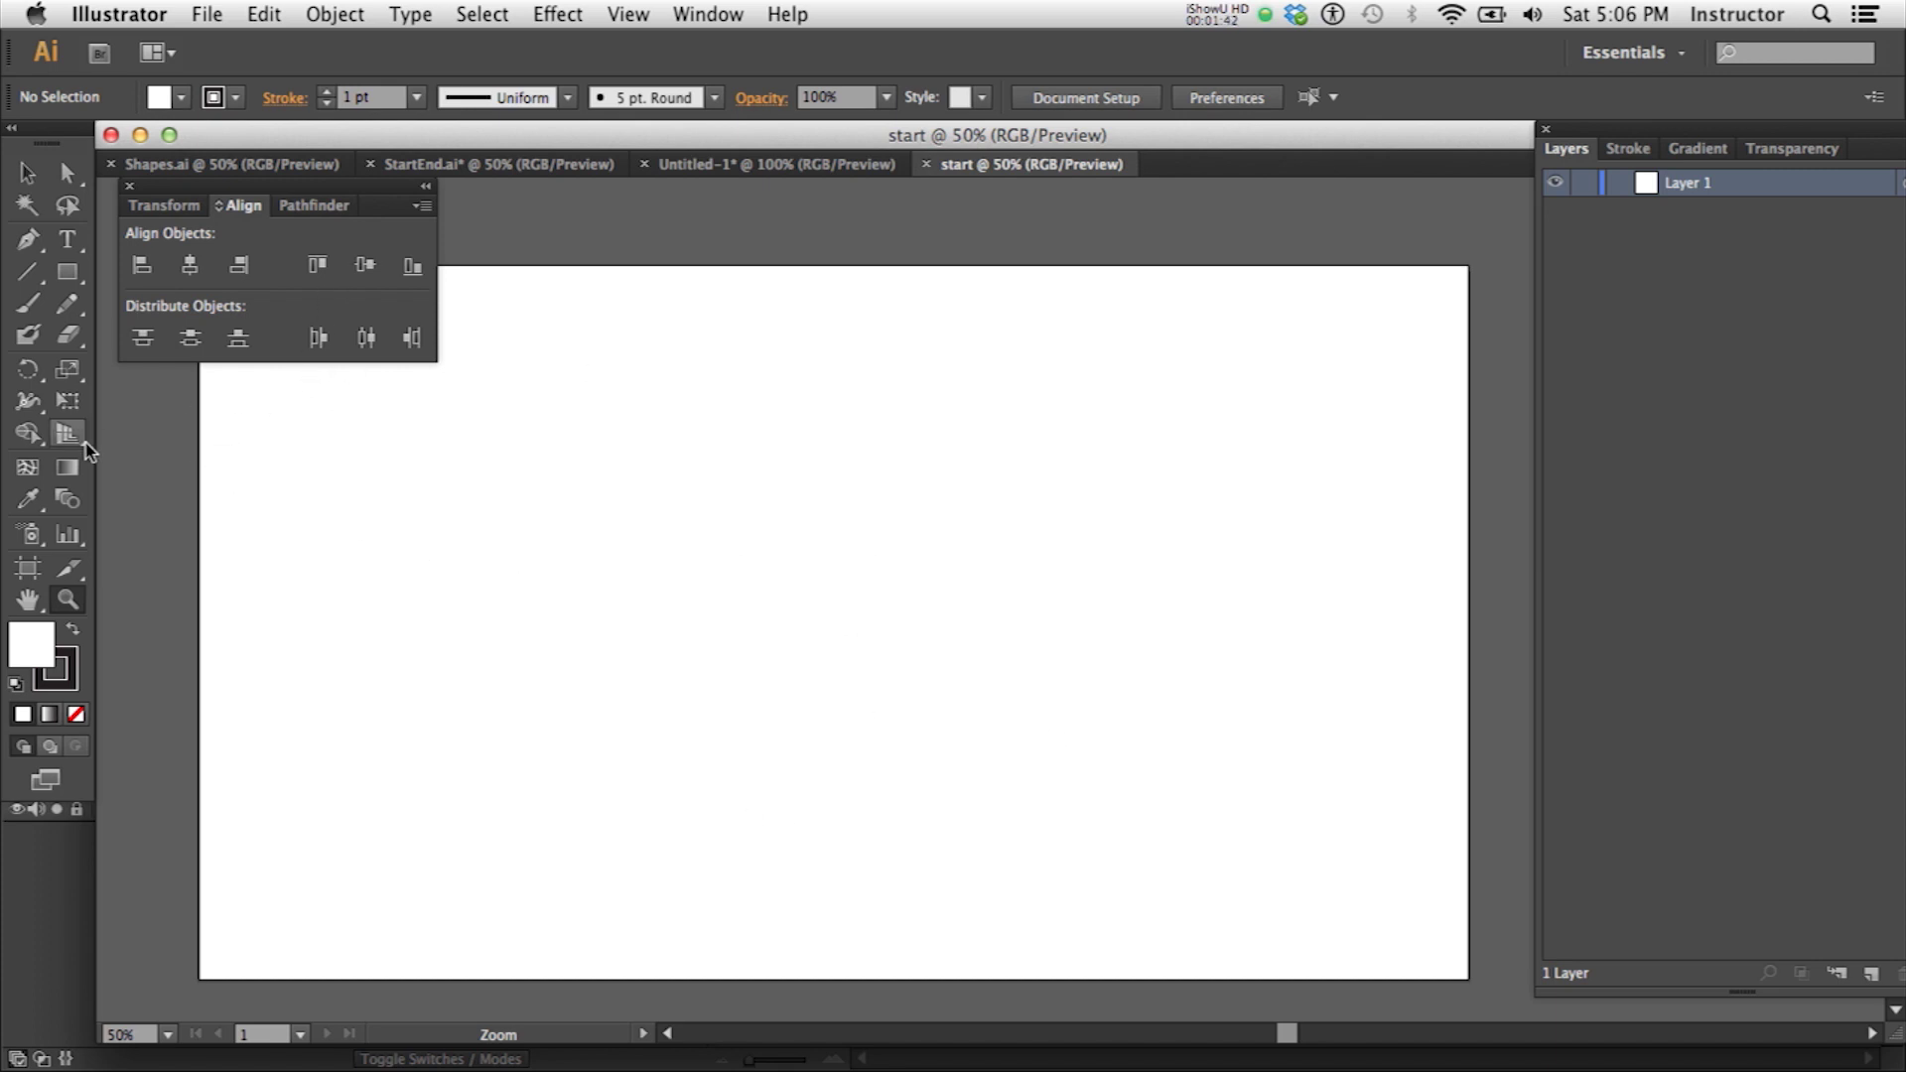
Draw a 150 × 150 px rectangle with black fill and no stroke.
click(67, 272)
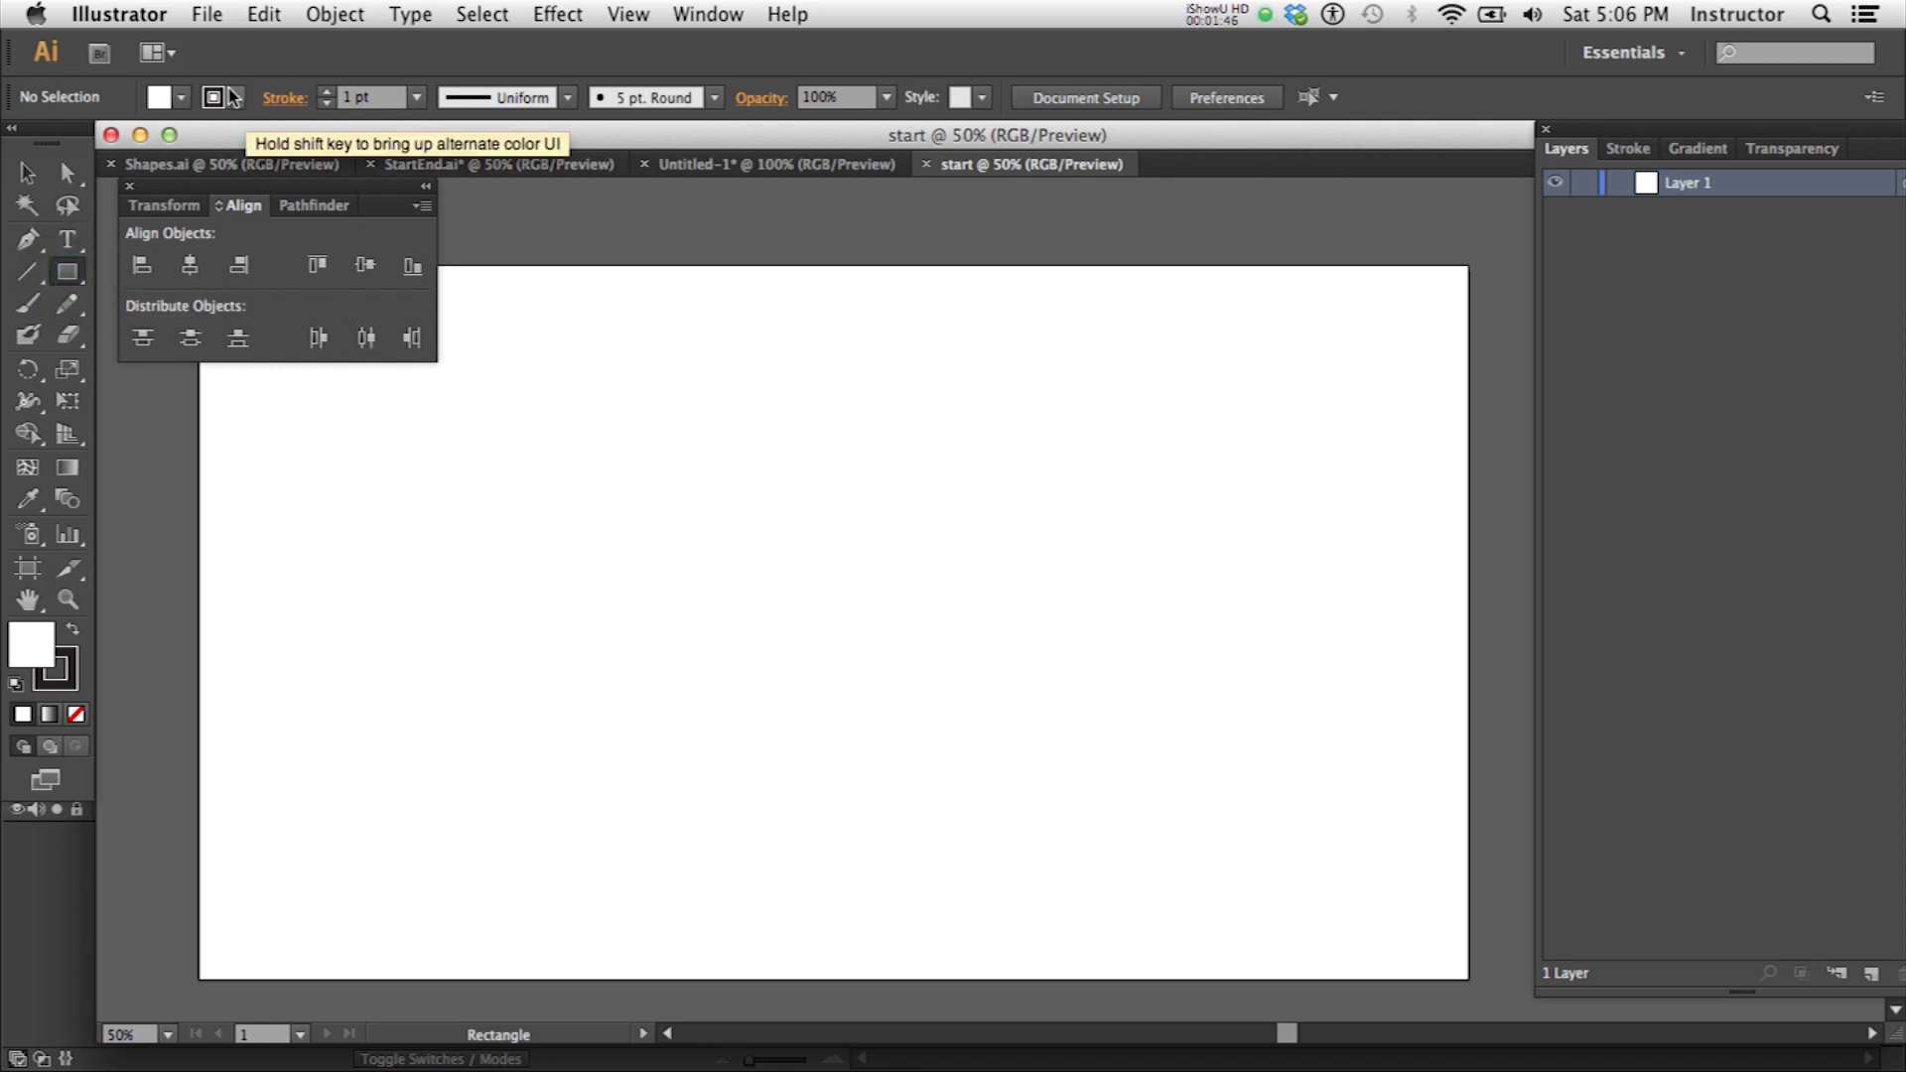
click(183, 98)
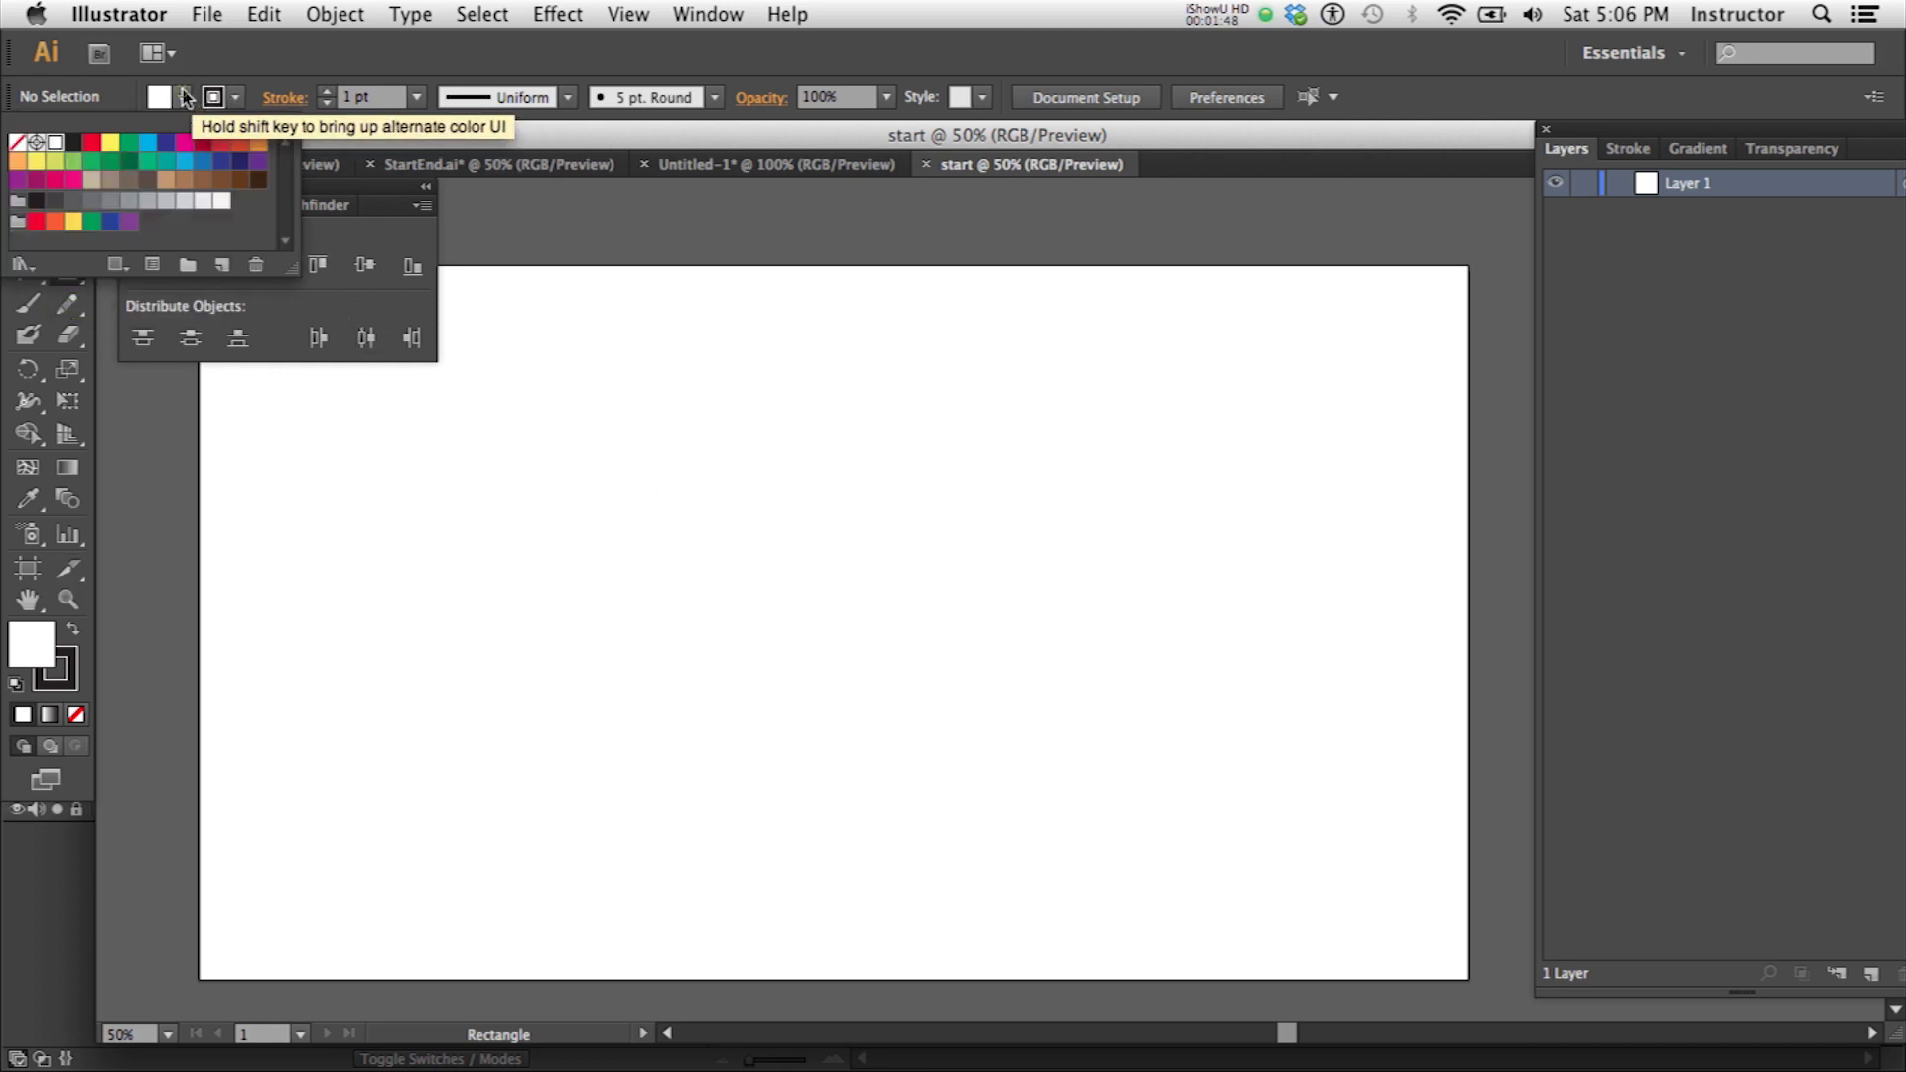
click(73, 142)
click(241, 99)
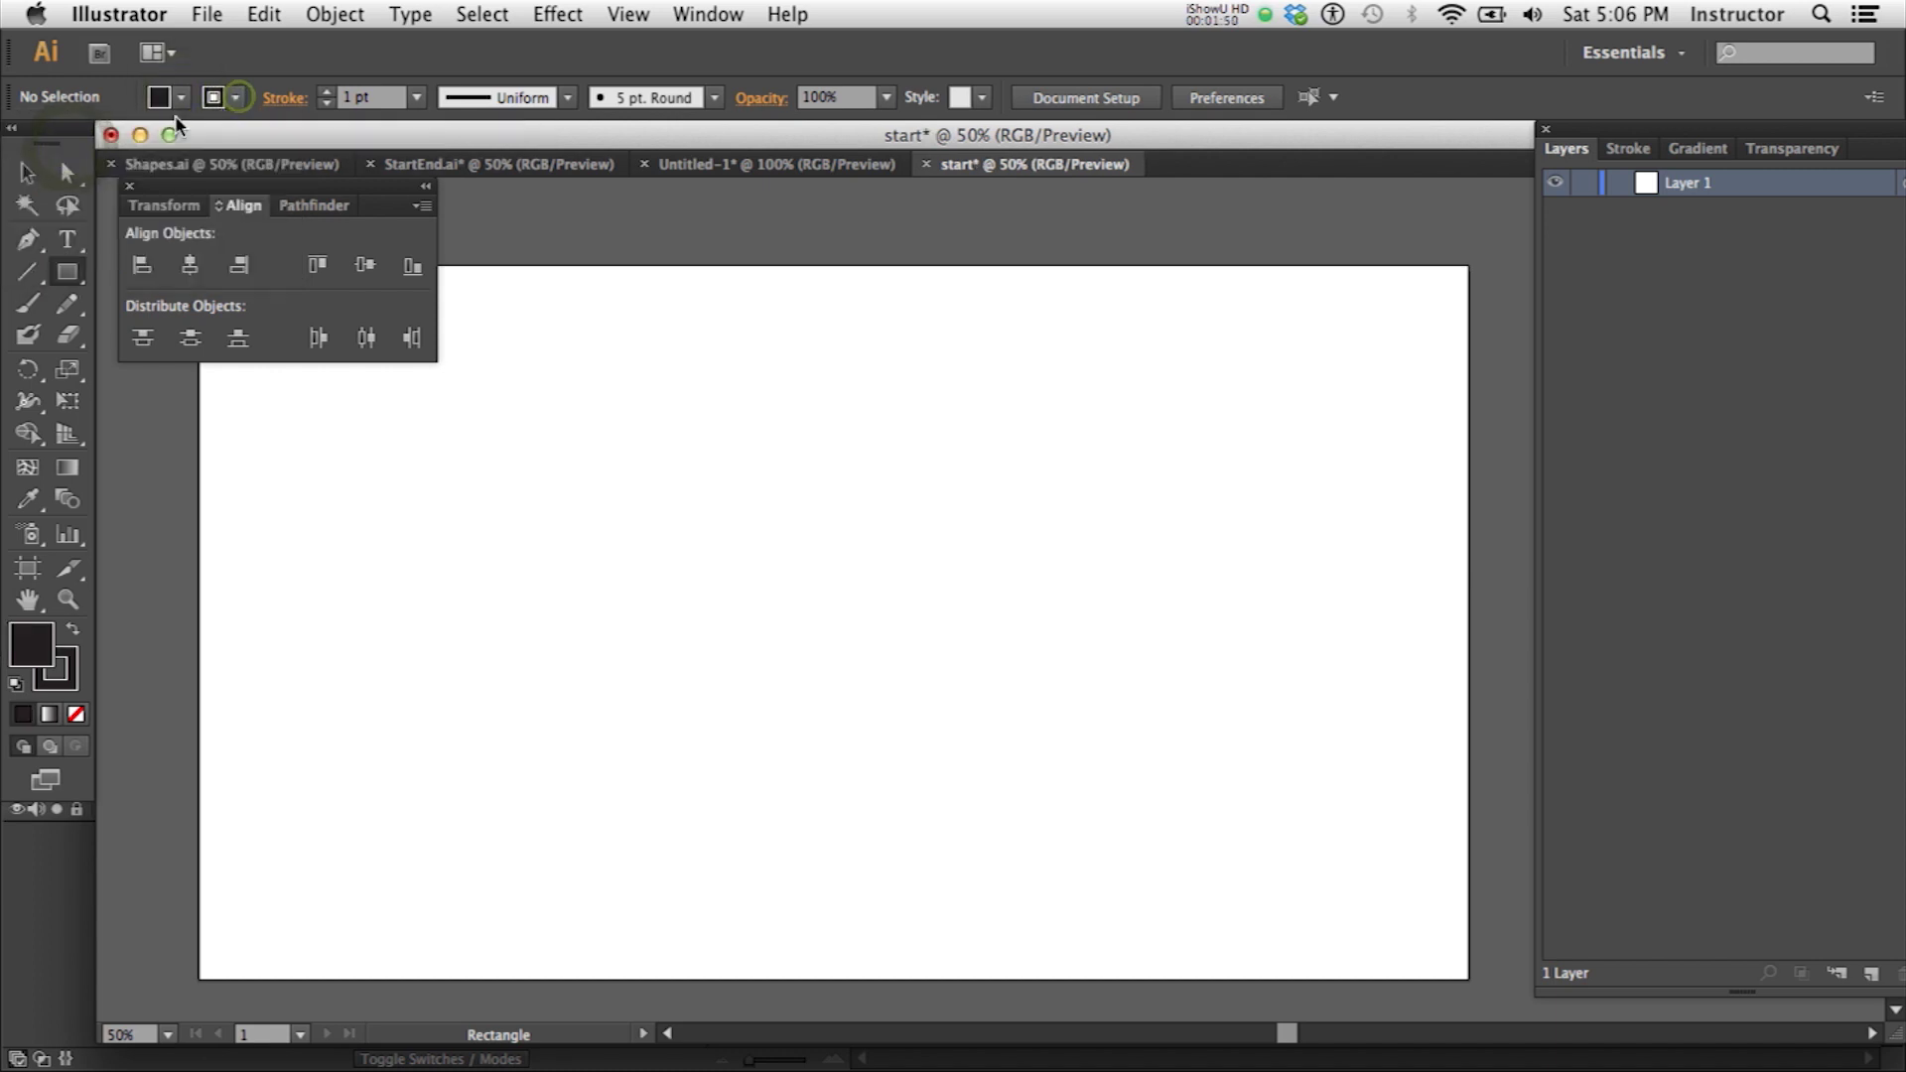
click(233, 103)
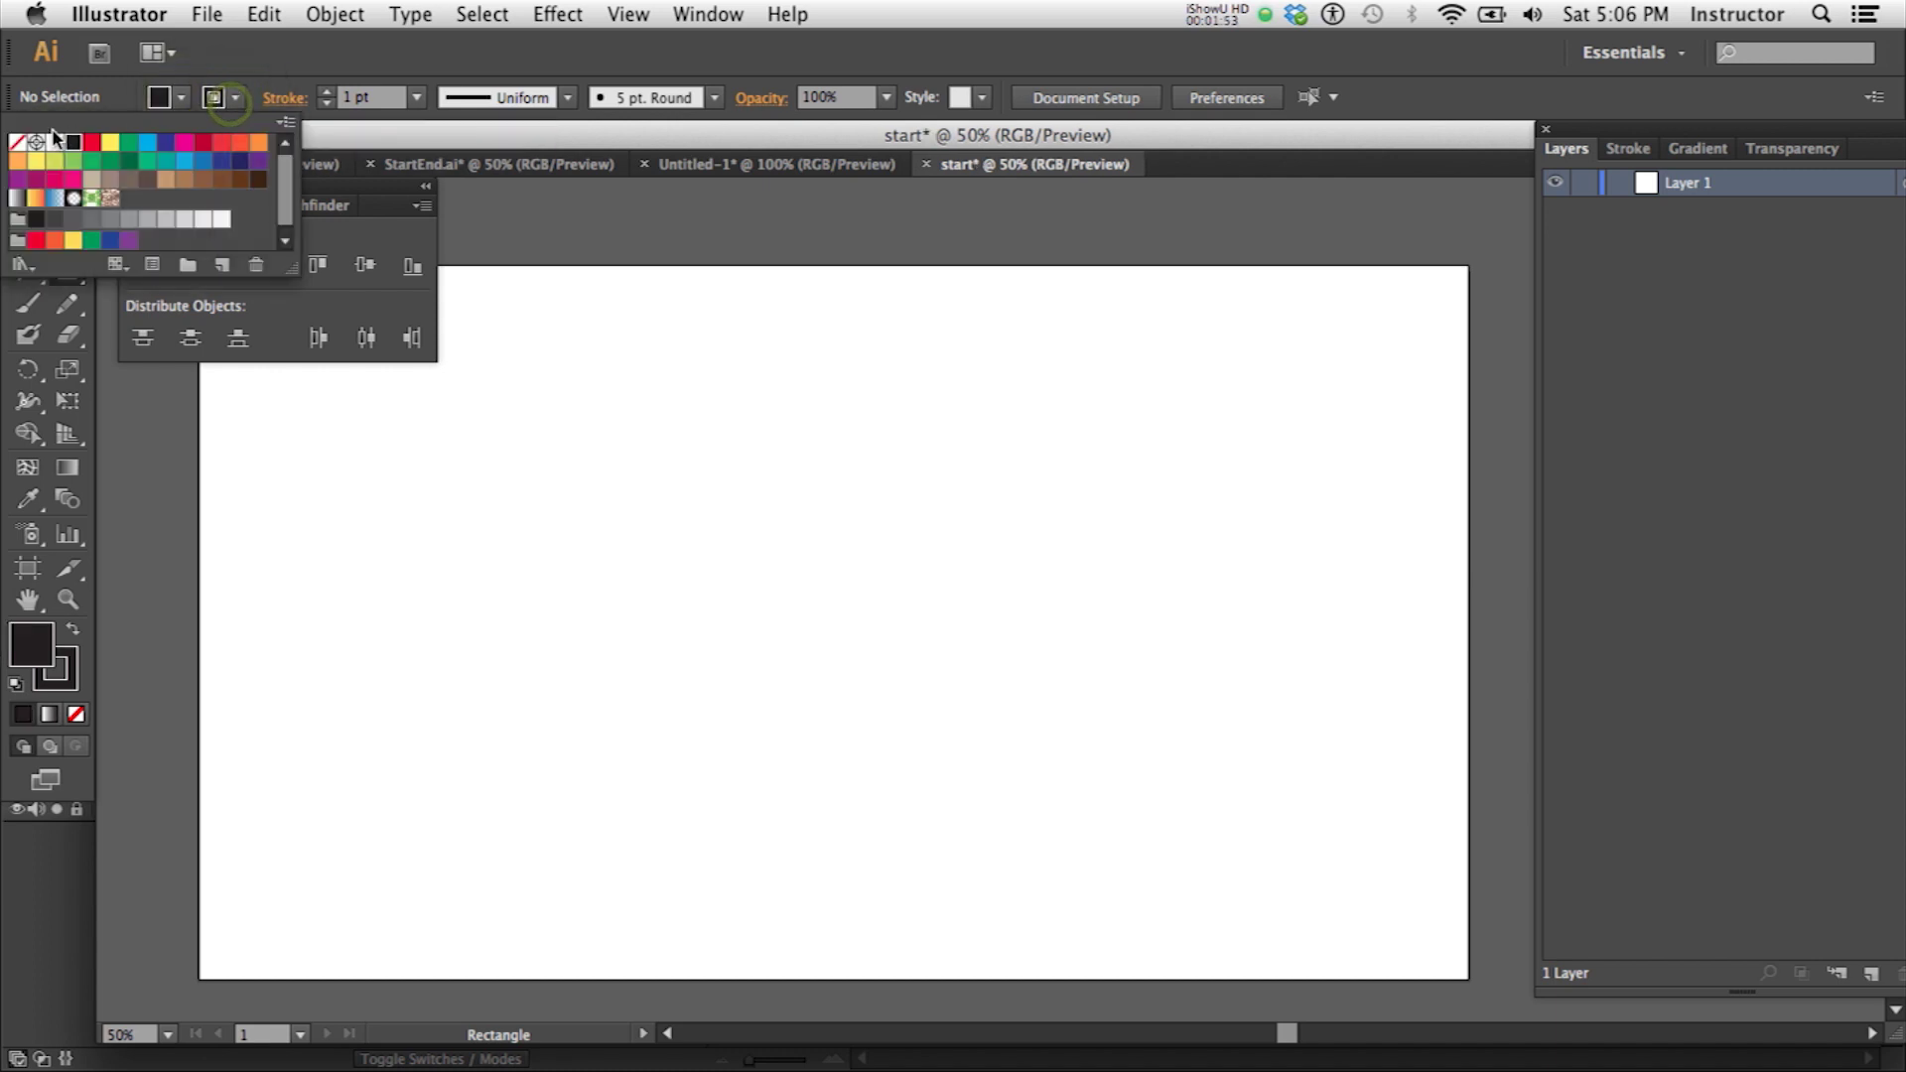
click(17, 142)
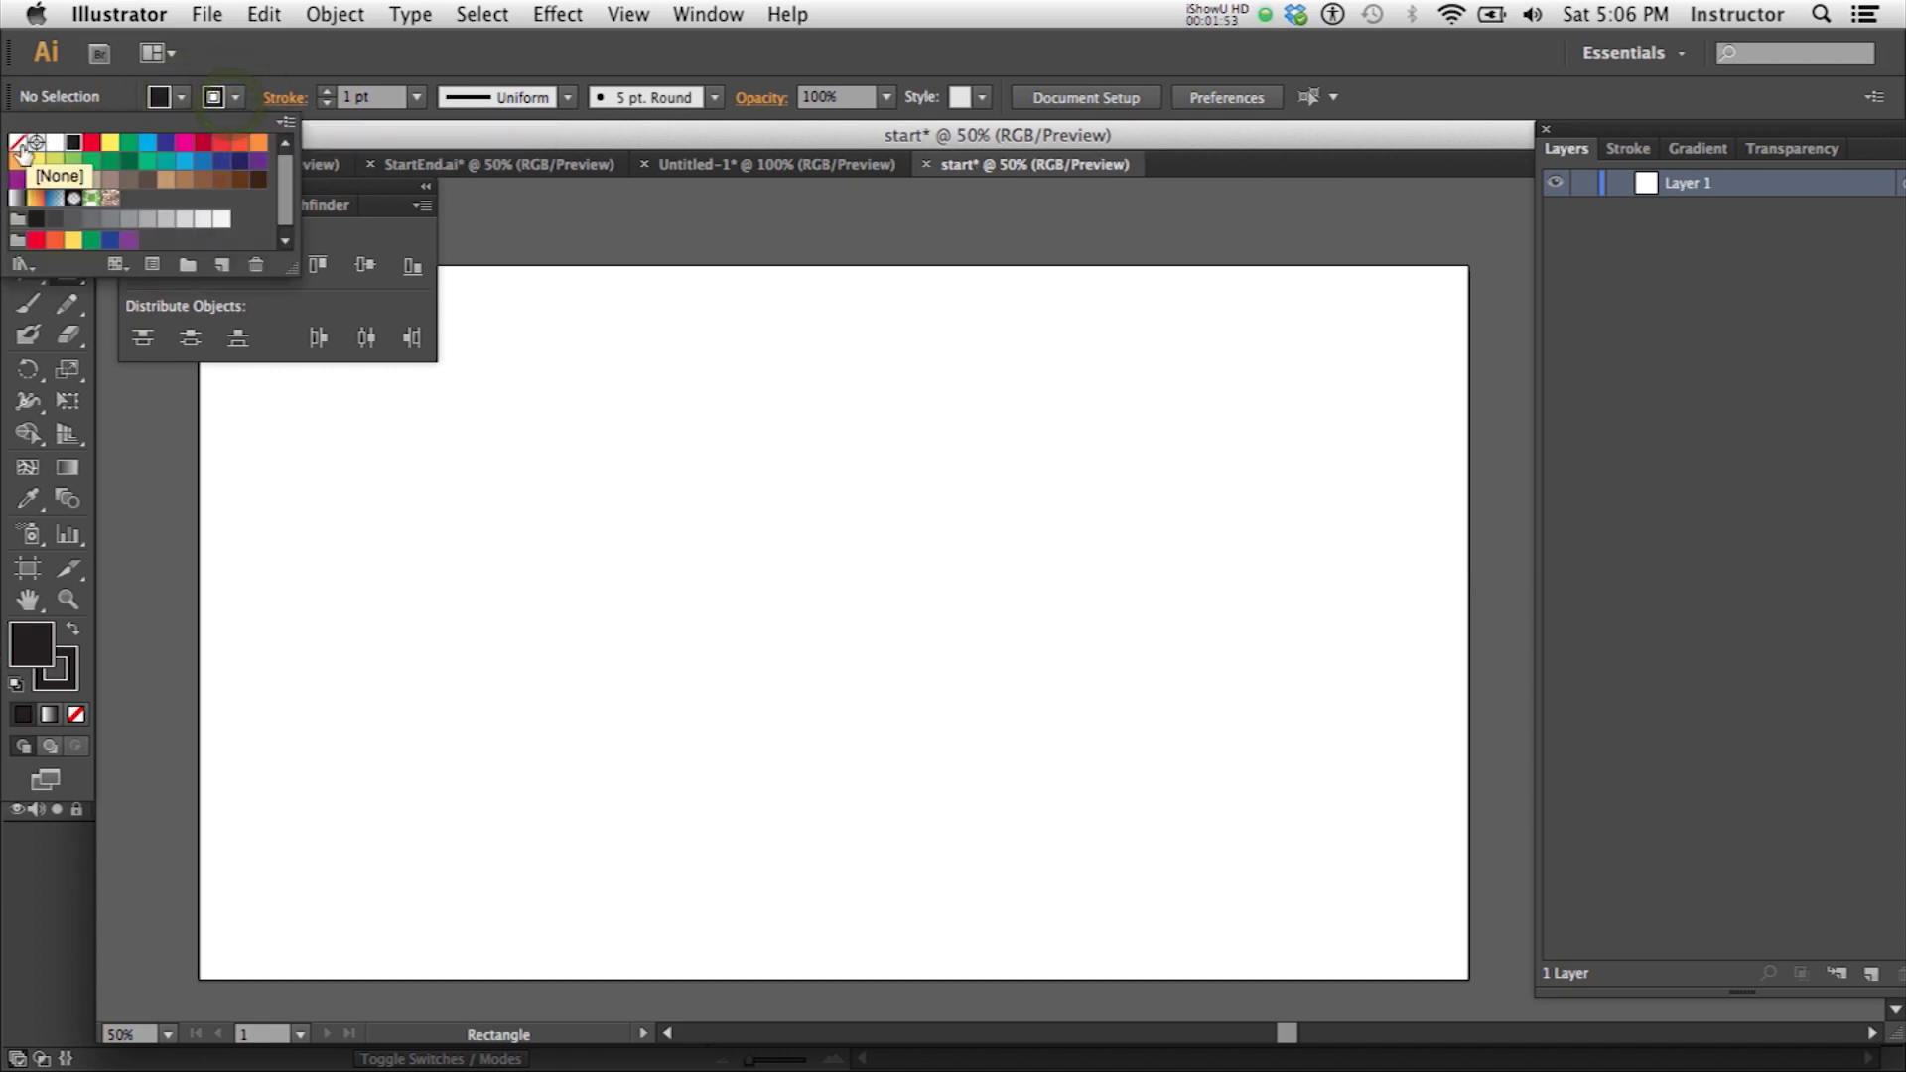
click(722, 504)
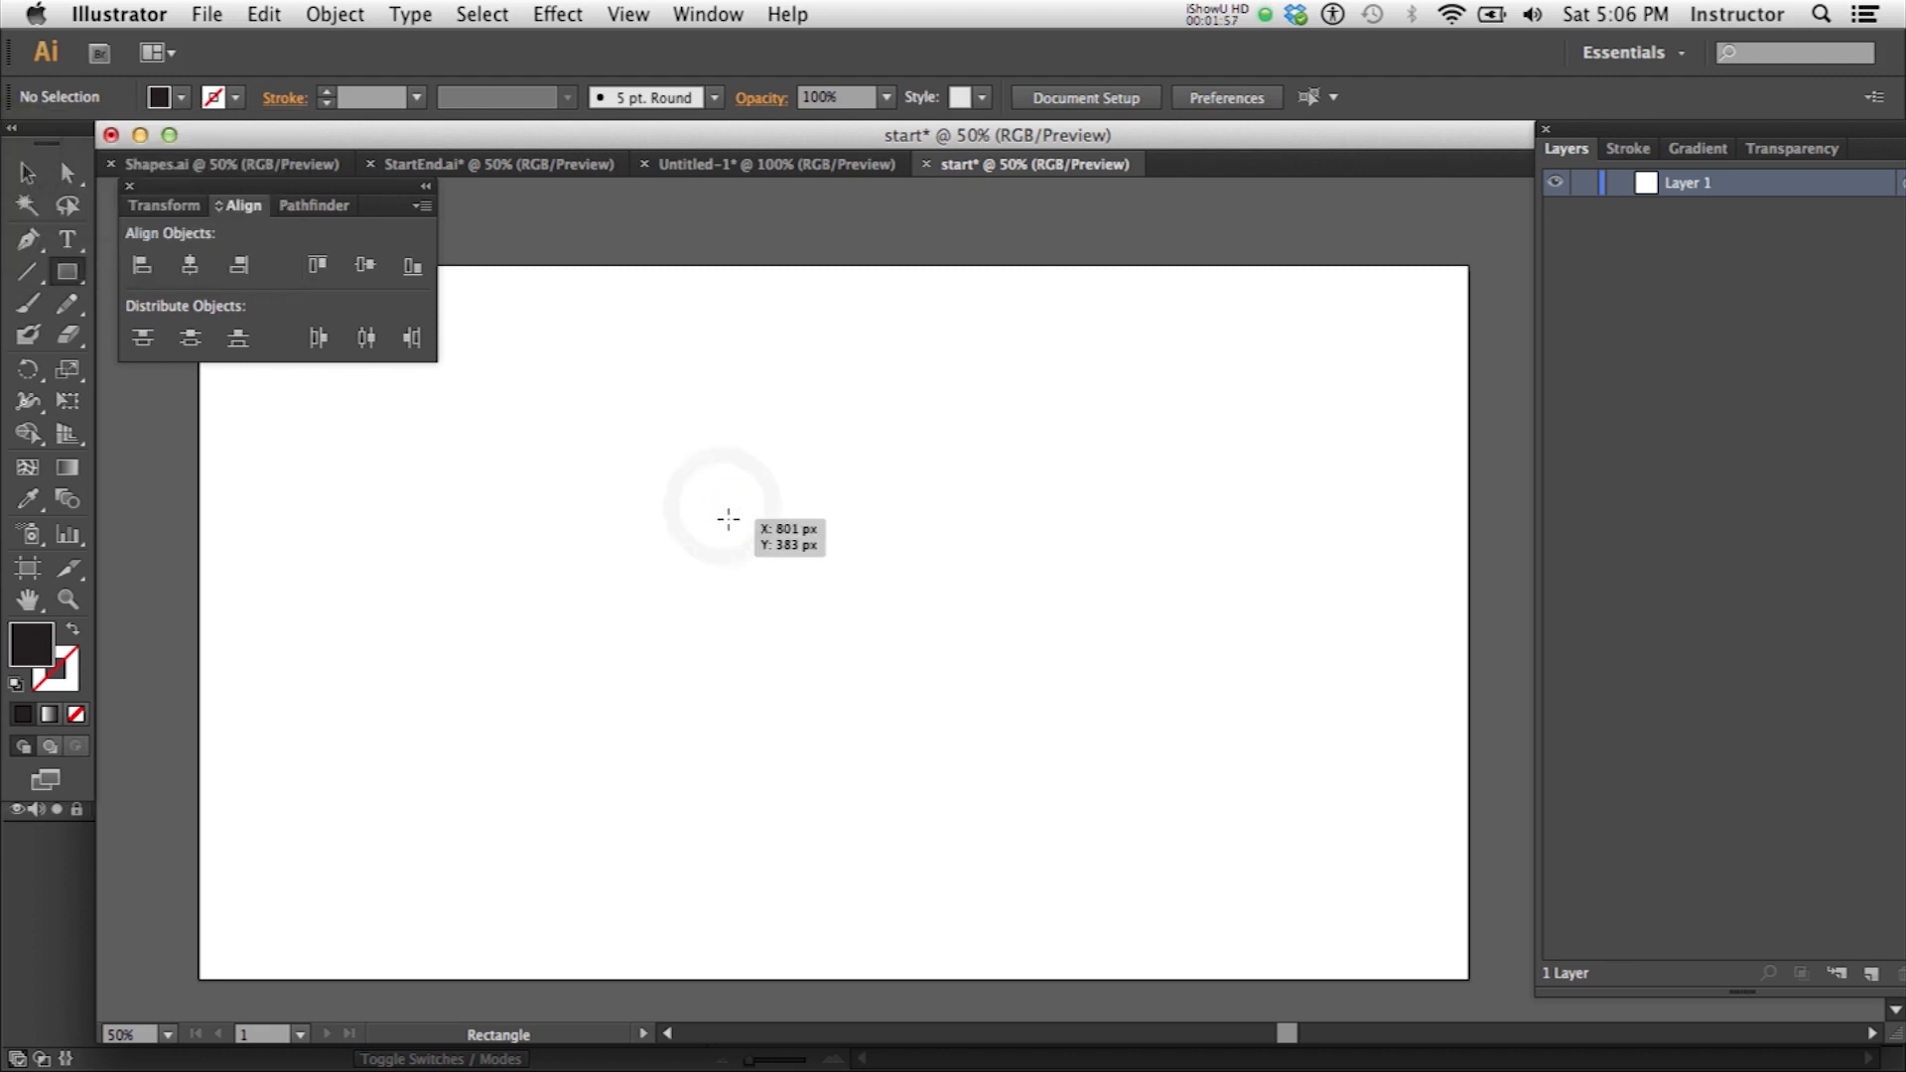
drag(718, 519, 818, 601)
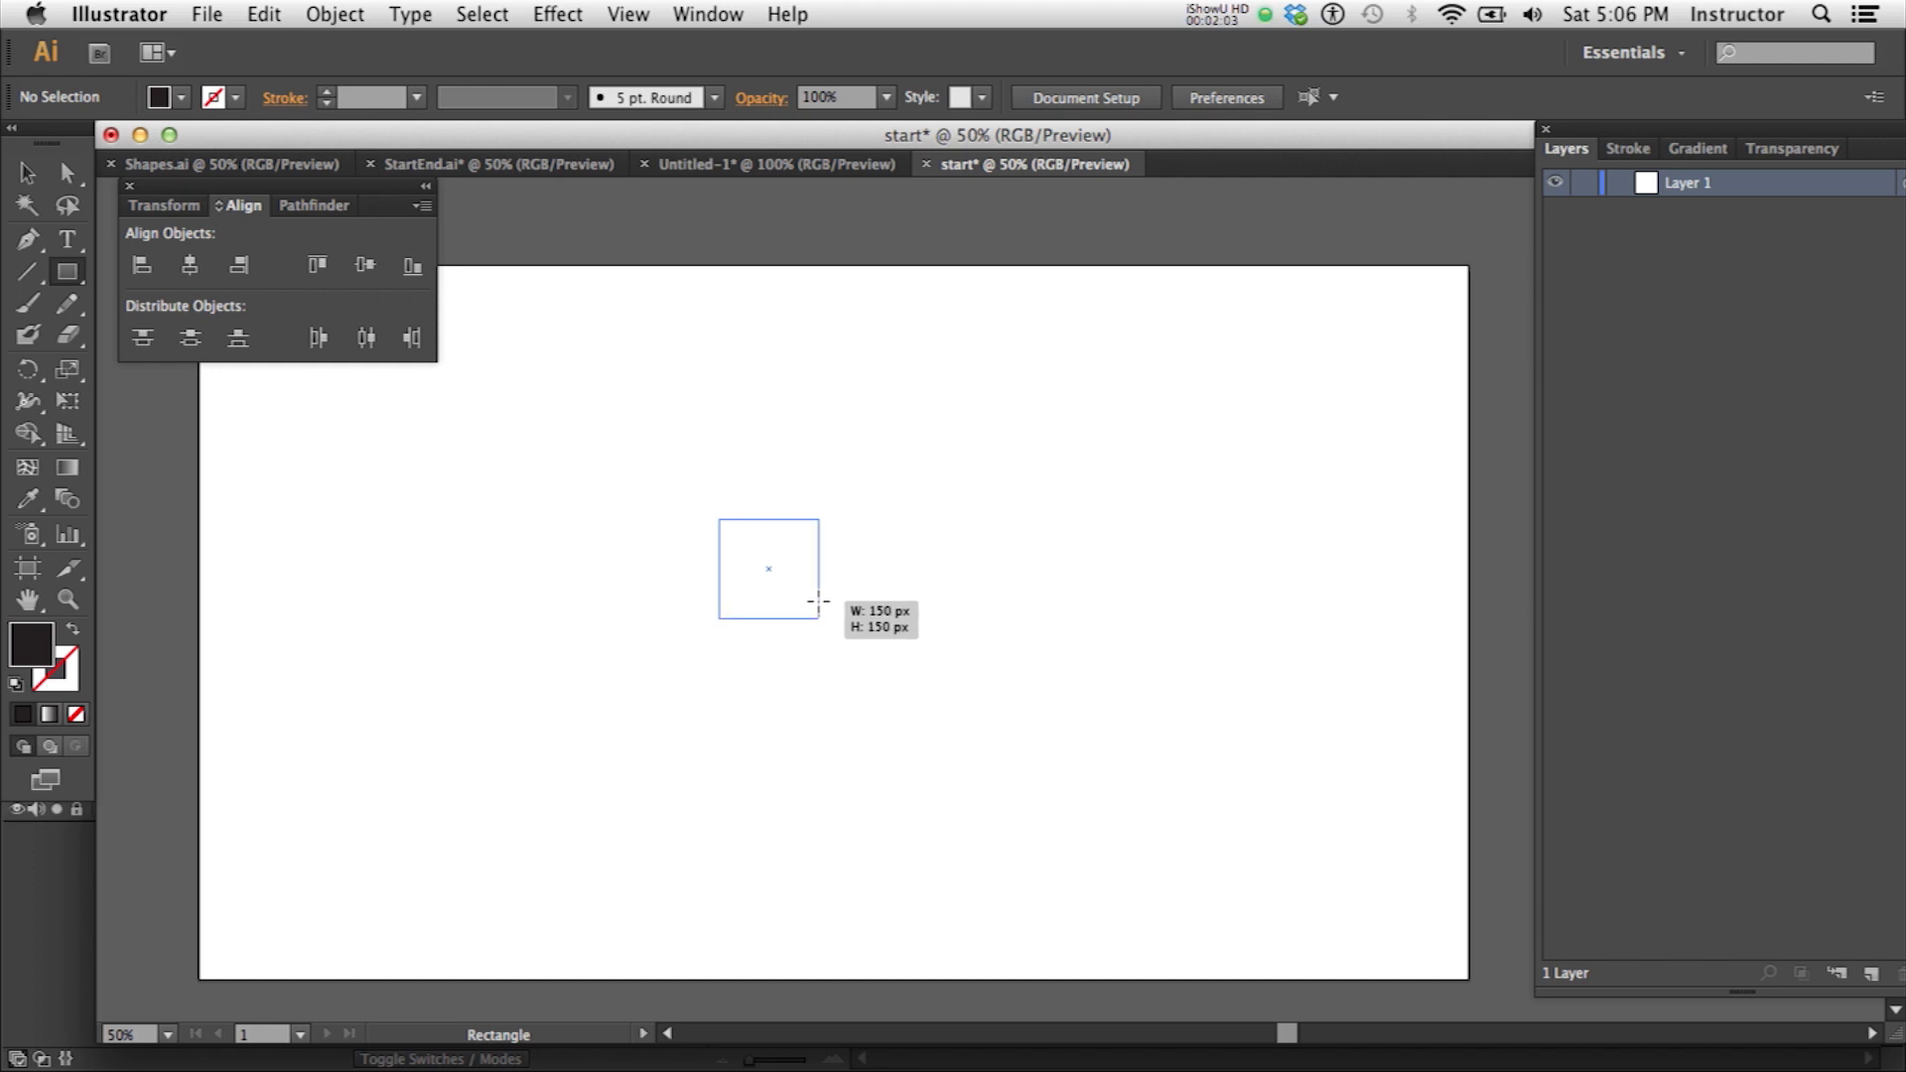
drag(818, 601, 818, 600)
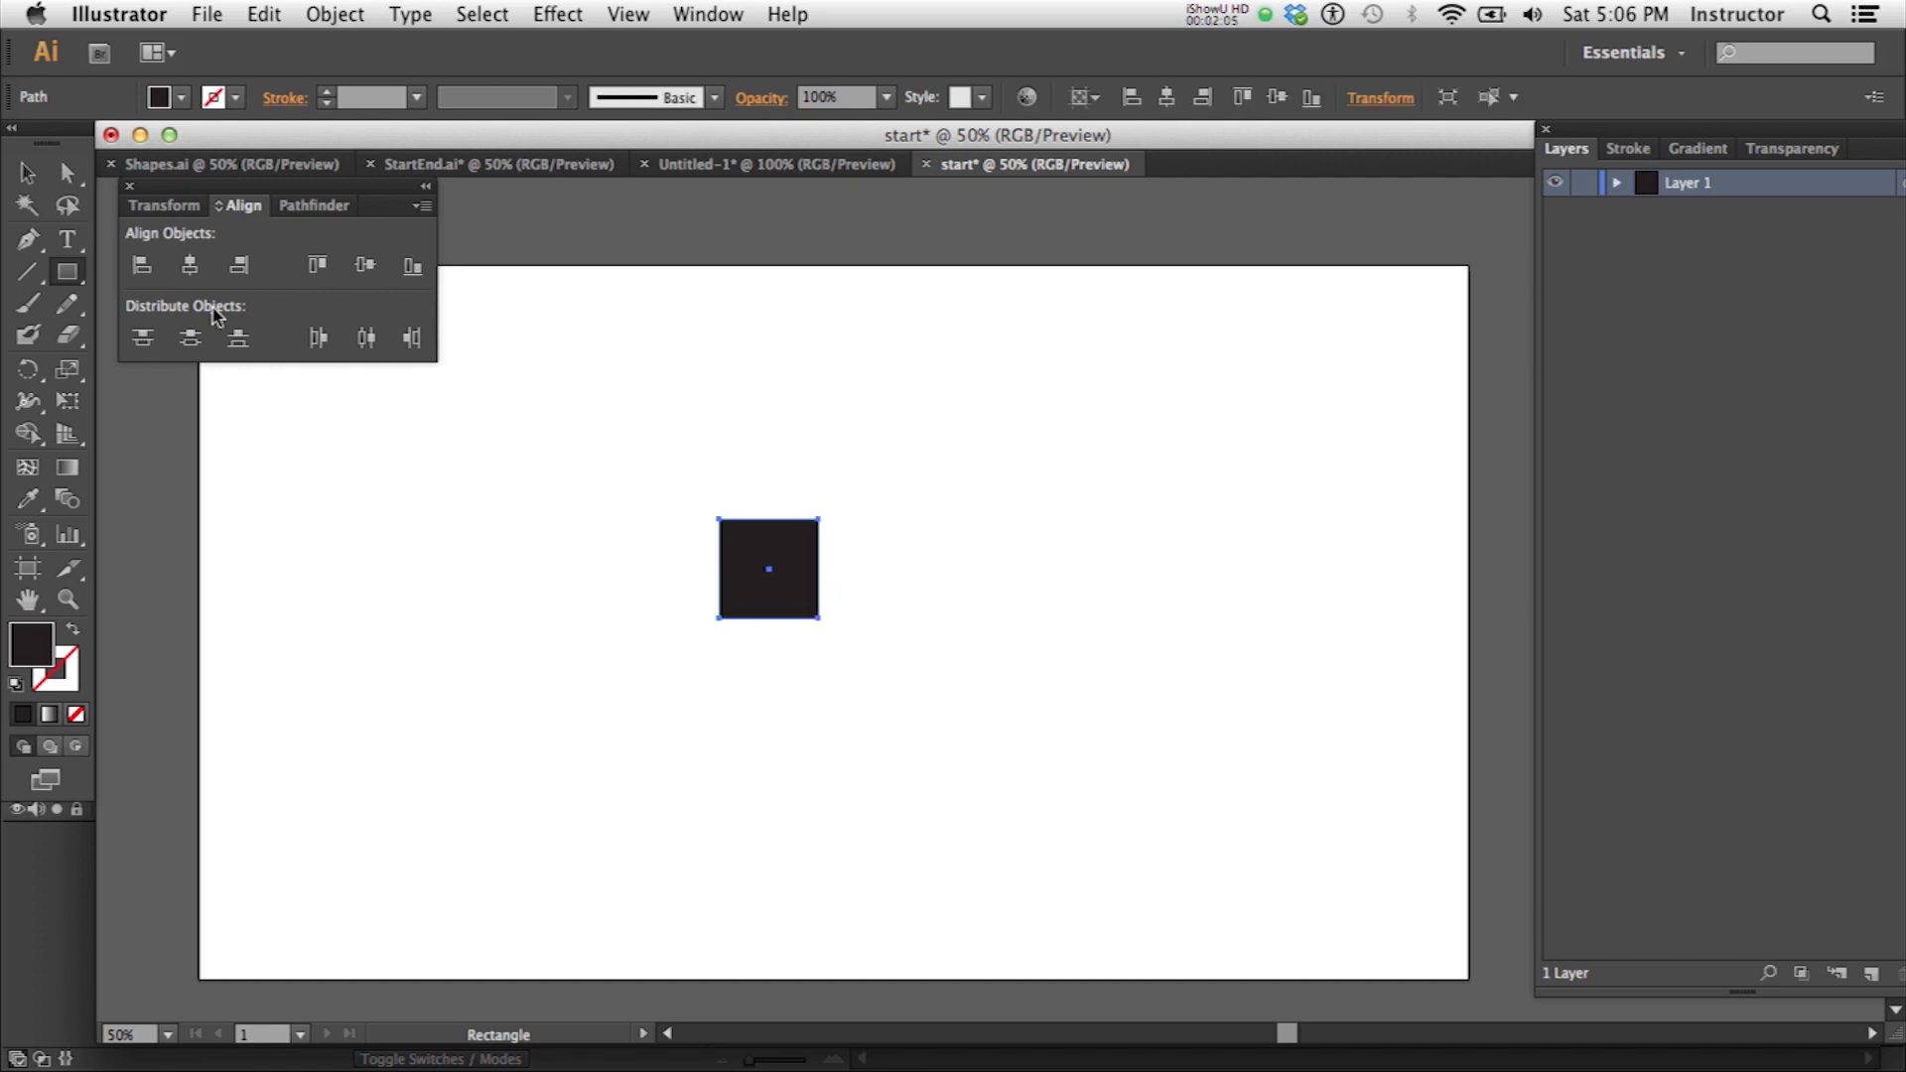
Centre the square horizontally and vertically with Align To set to Artboard.
click(154, 206)
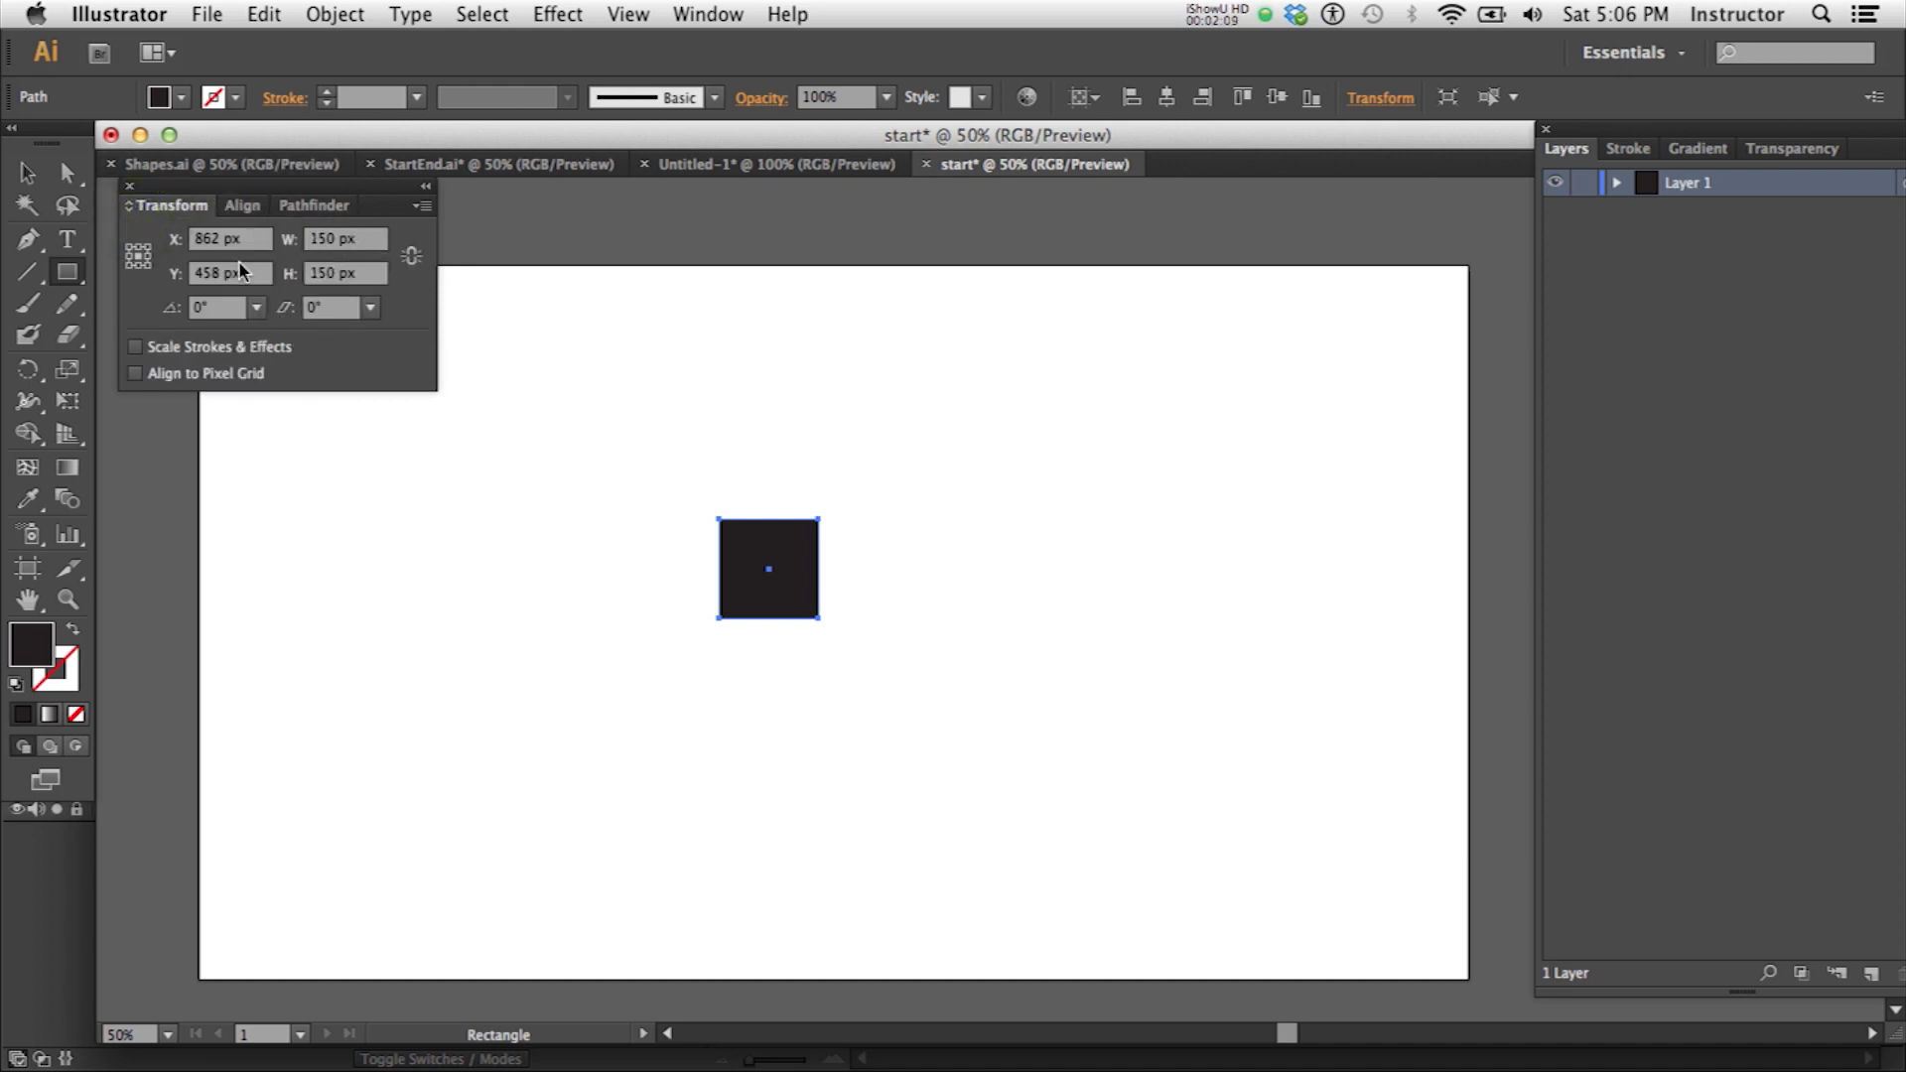
click(244, 205)
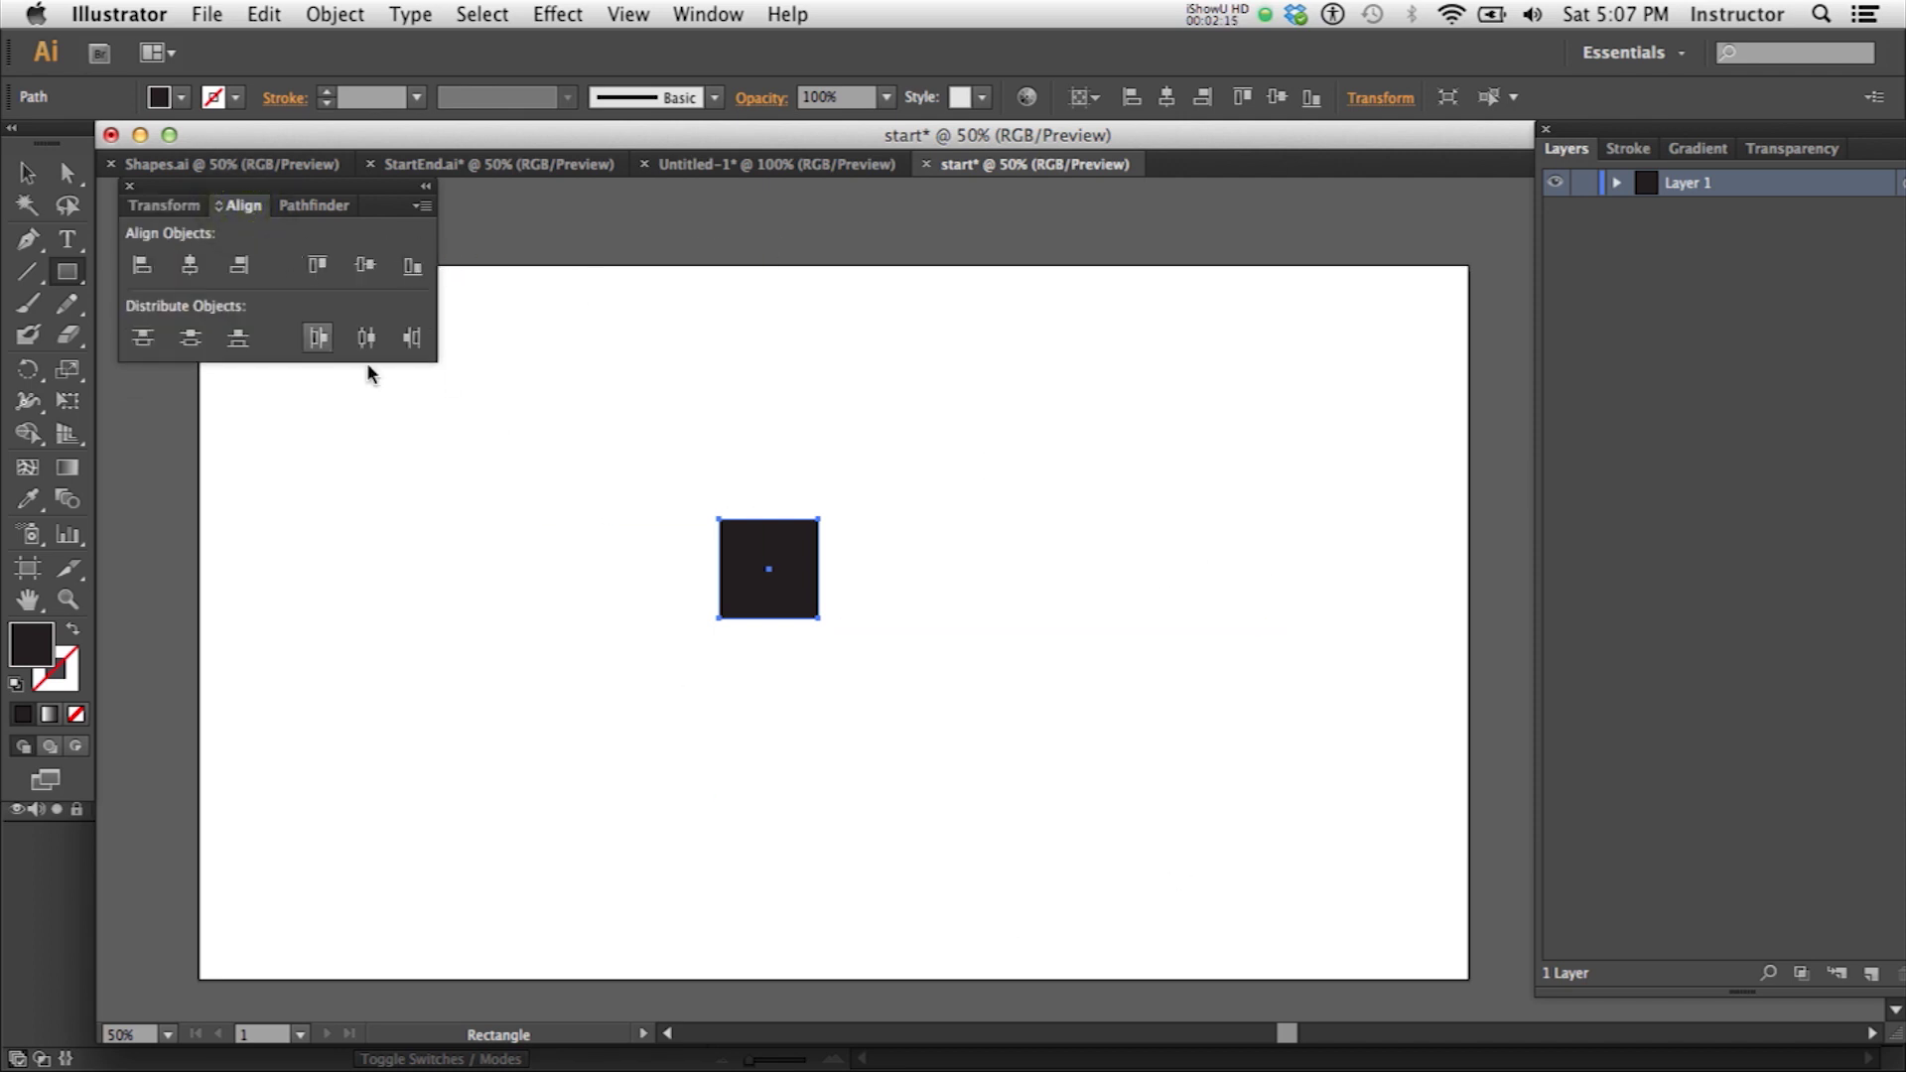
click(424, 207)
click(503, 210)
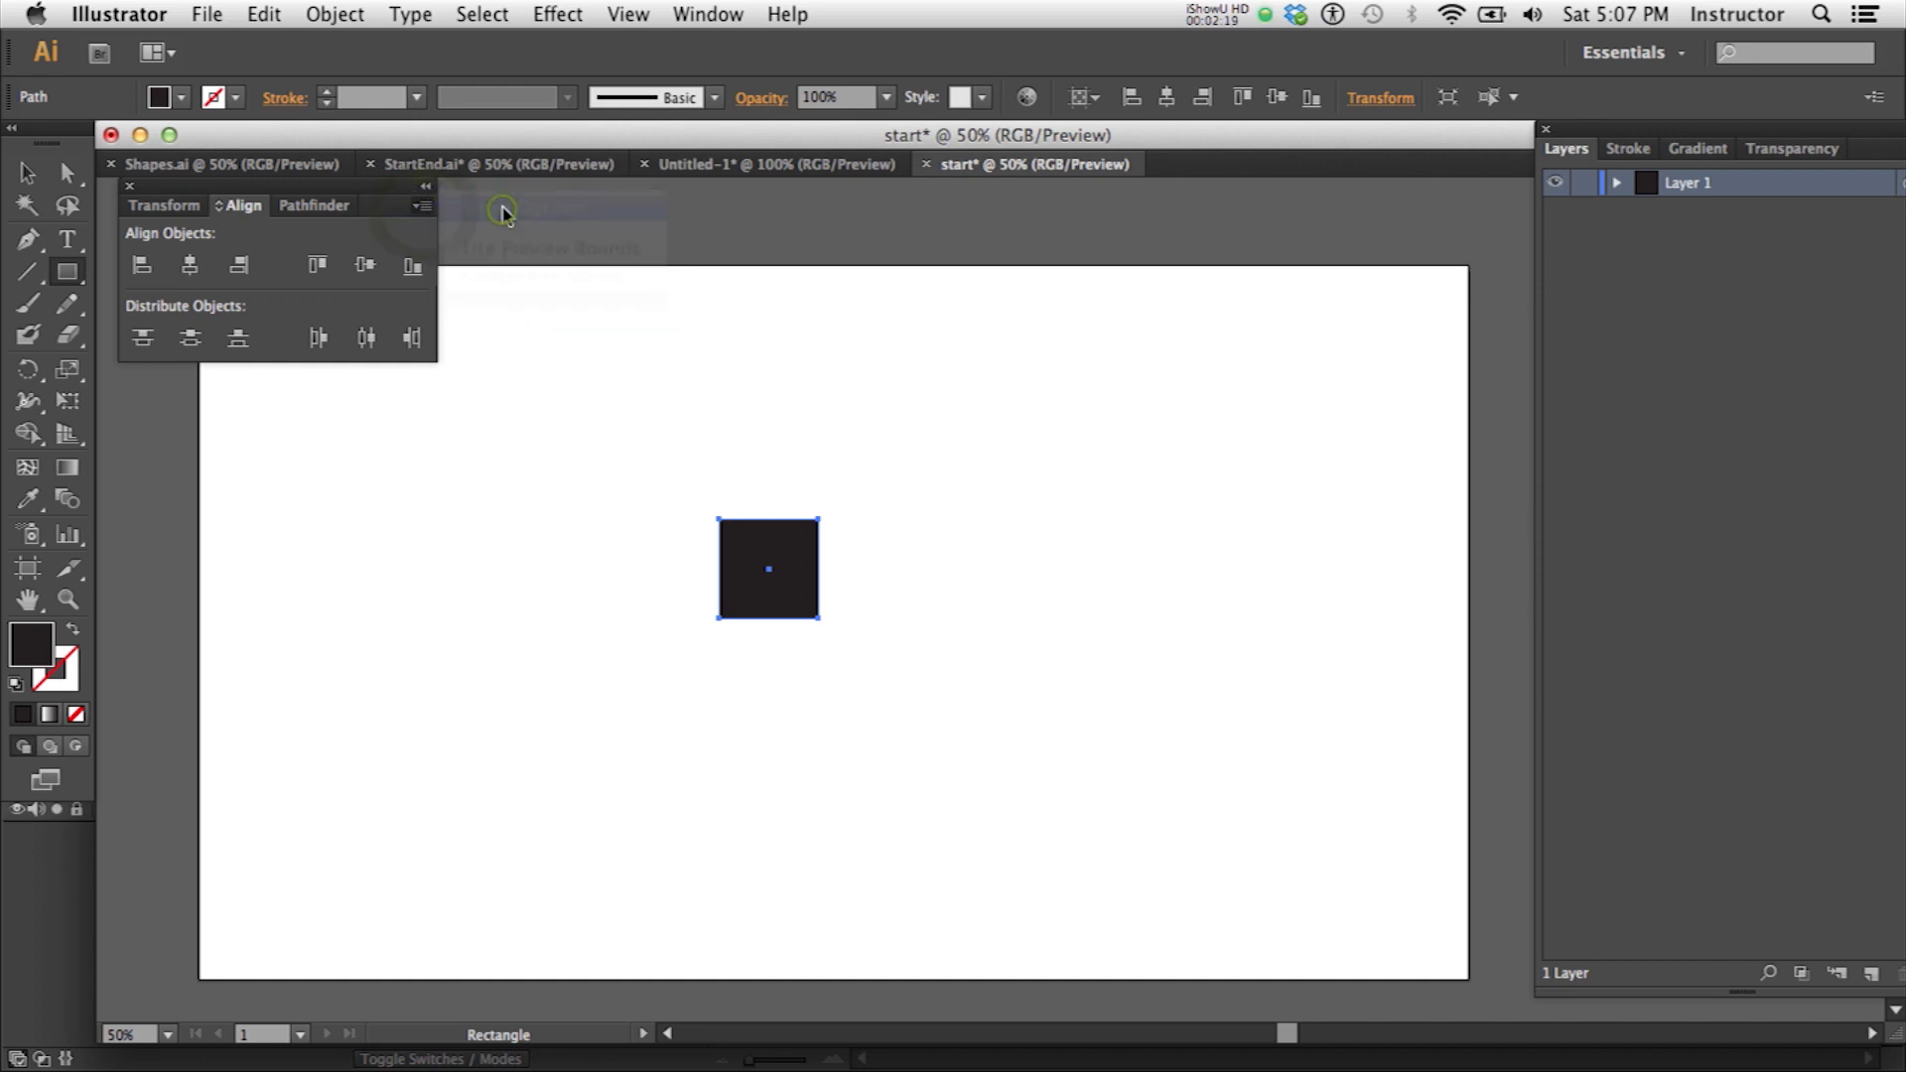
click(398, 415)
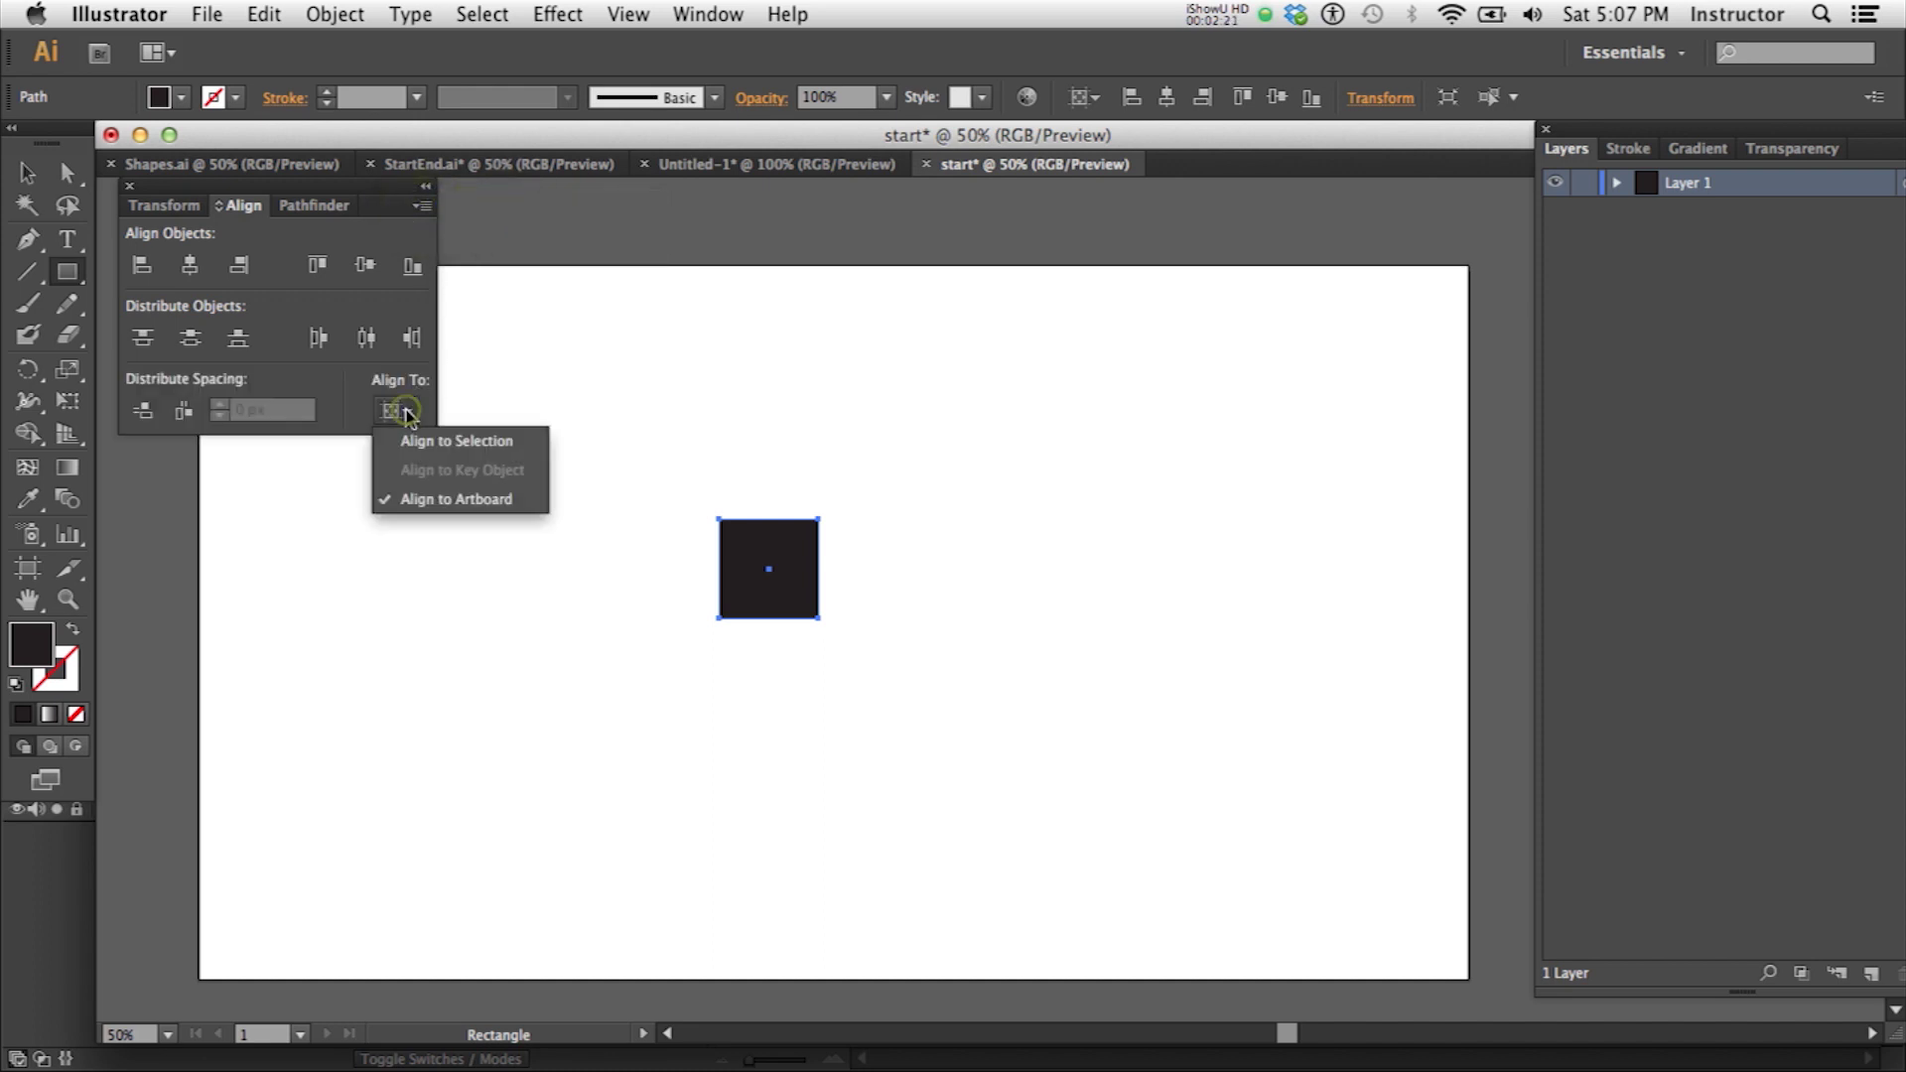
click(448, 499)
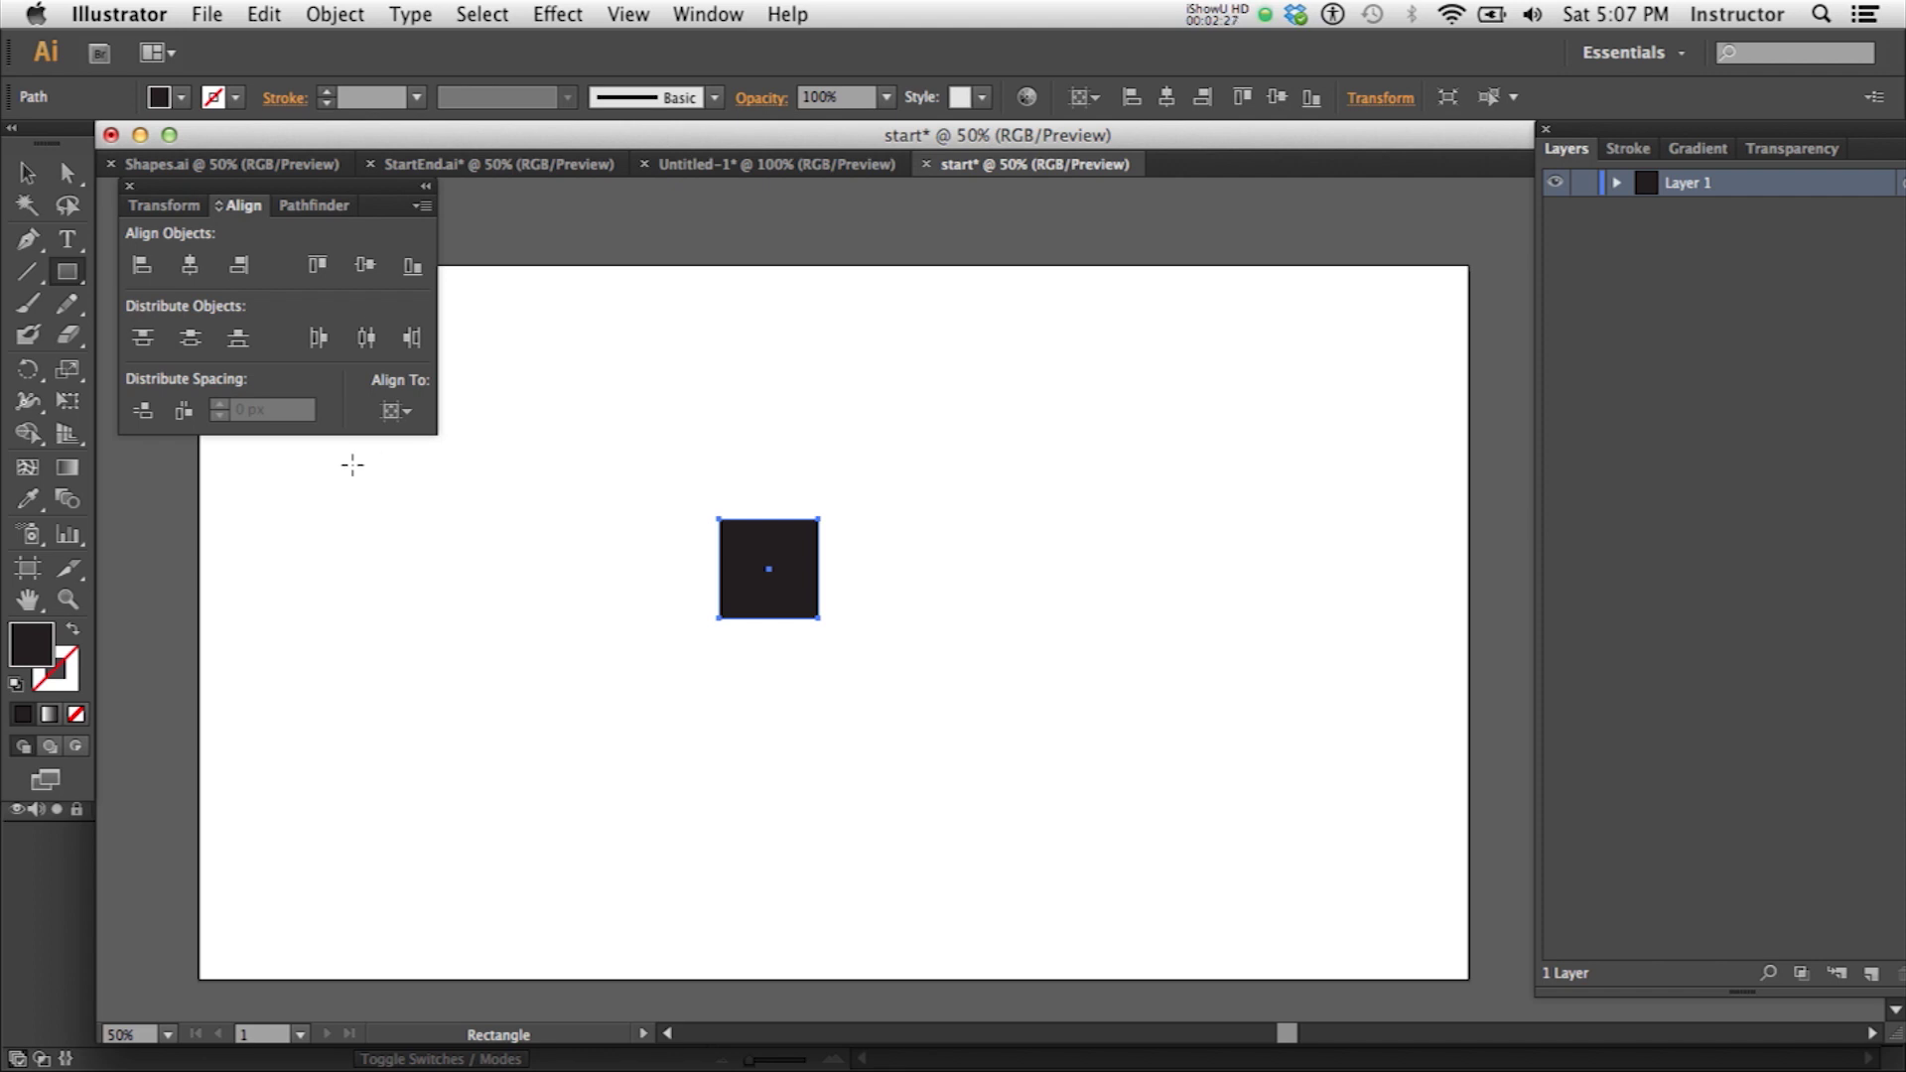
click(190, 267)
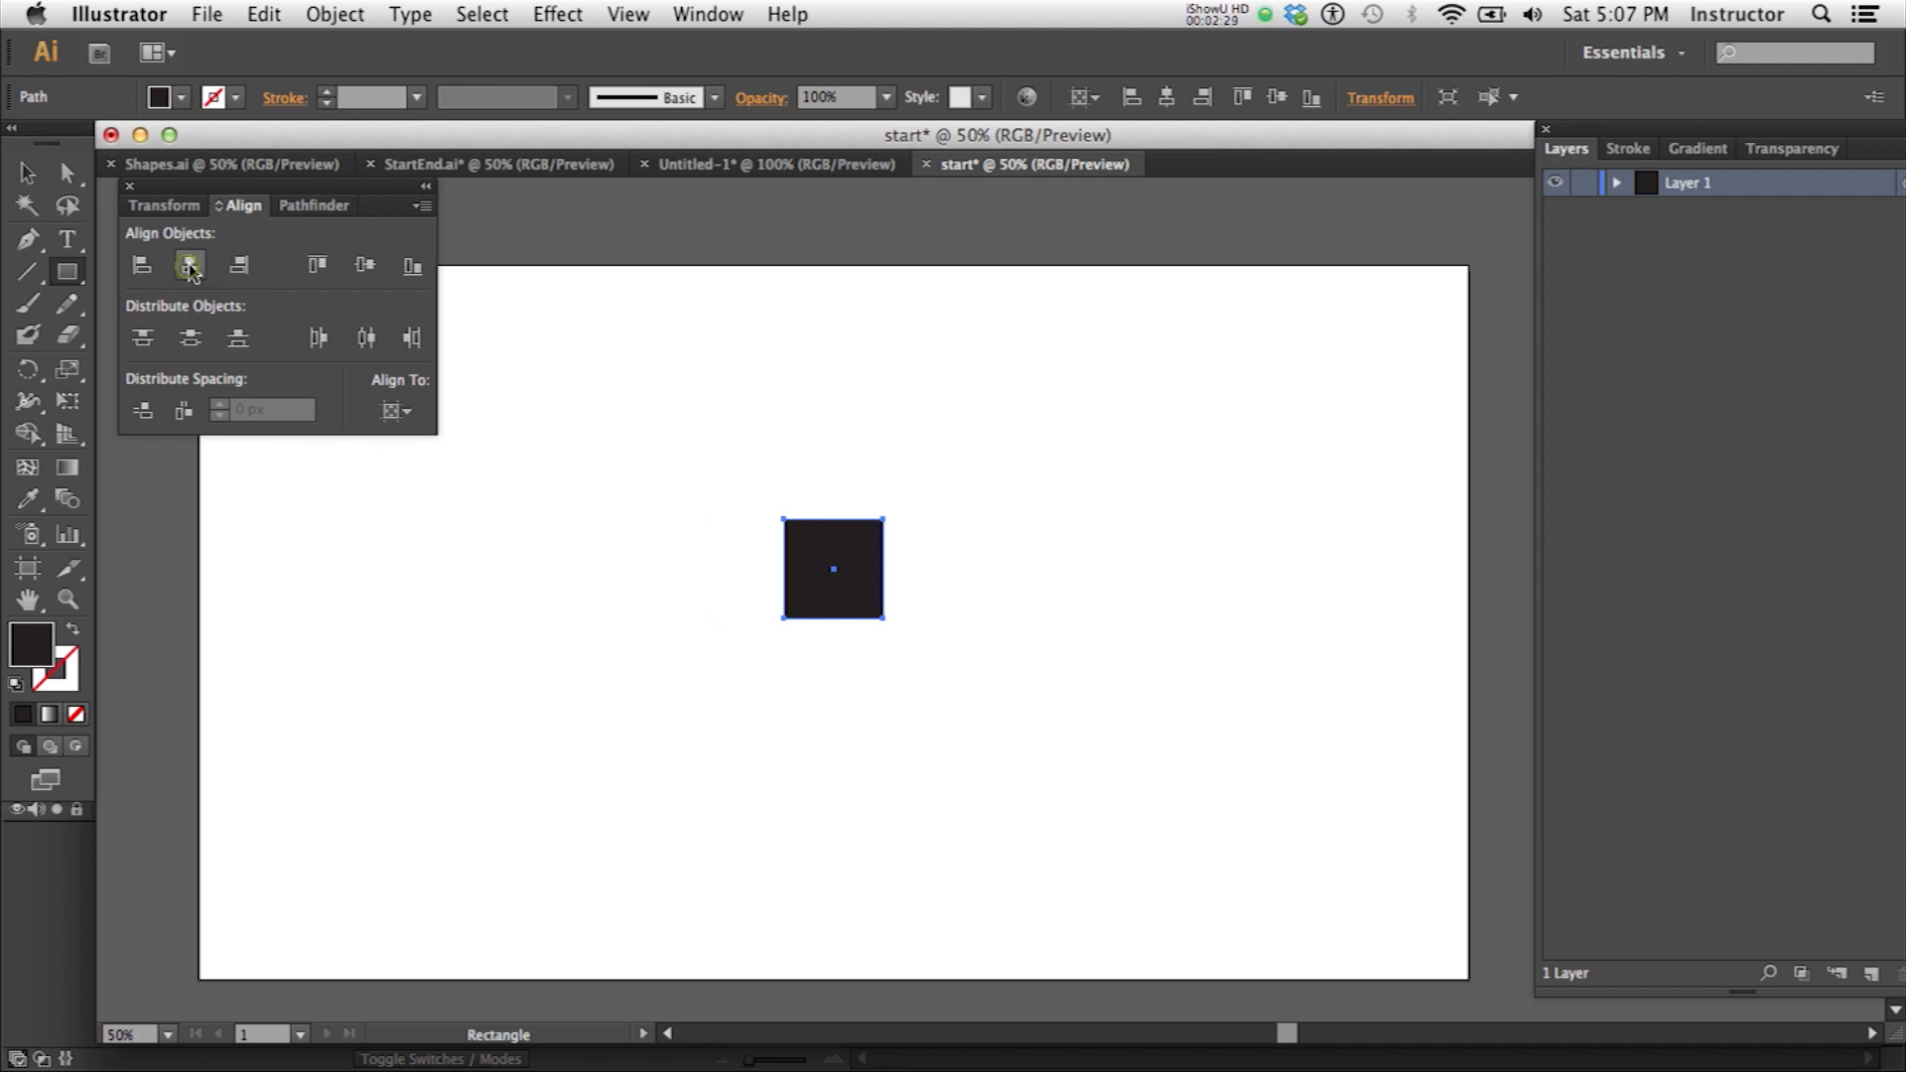
click(366, 268)
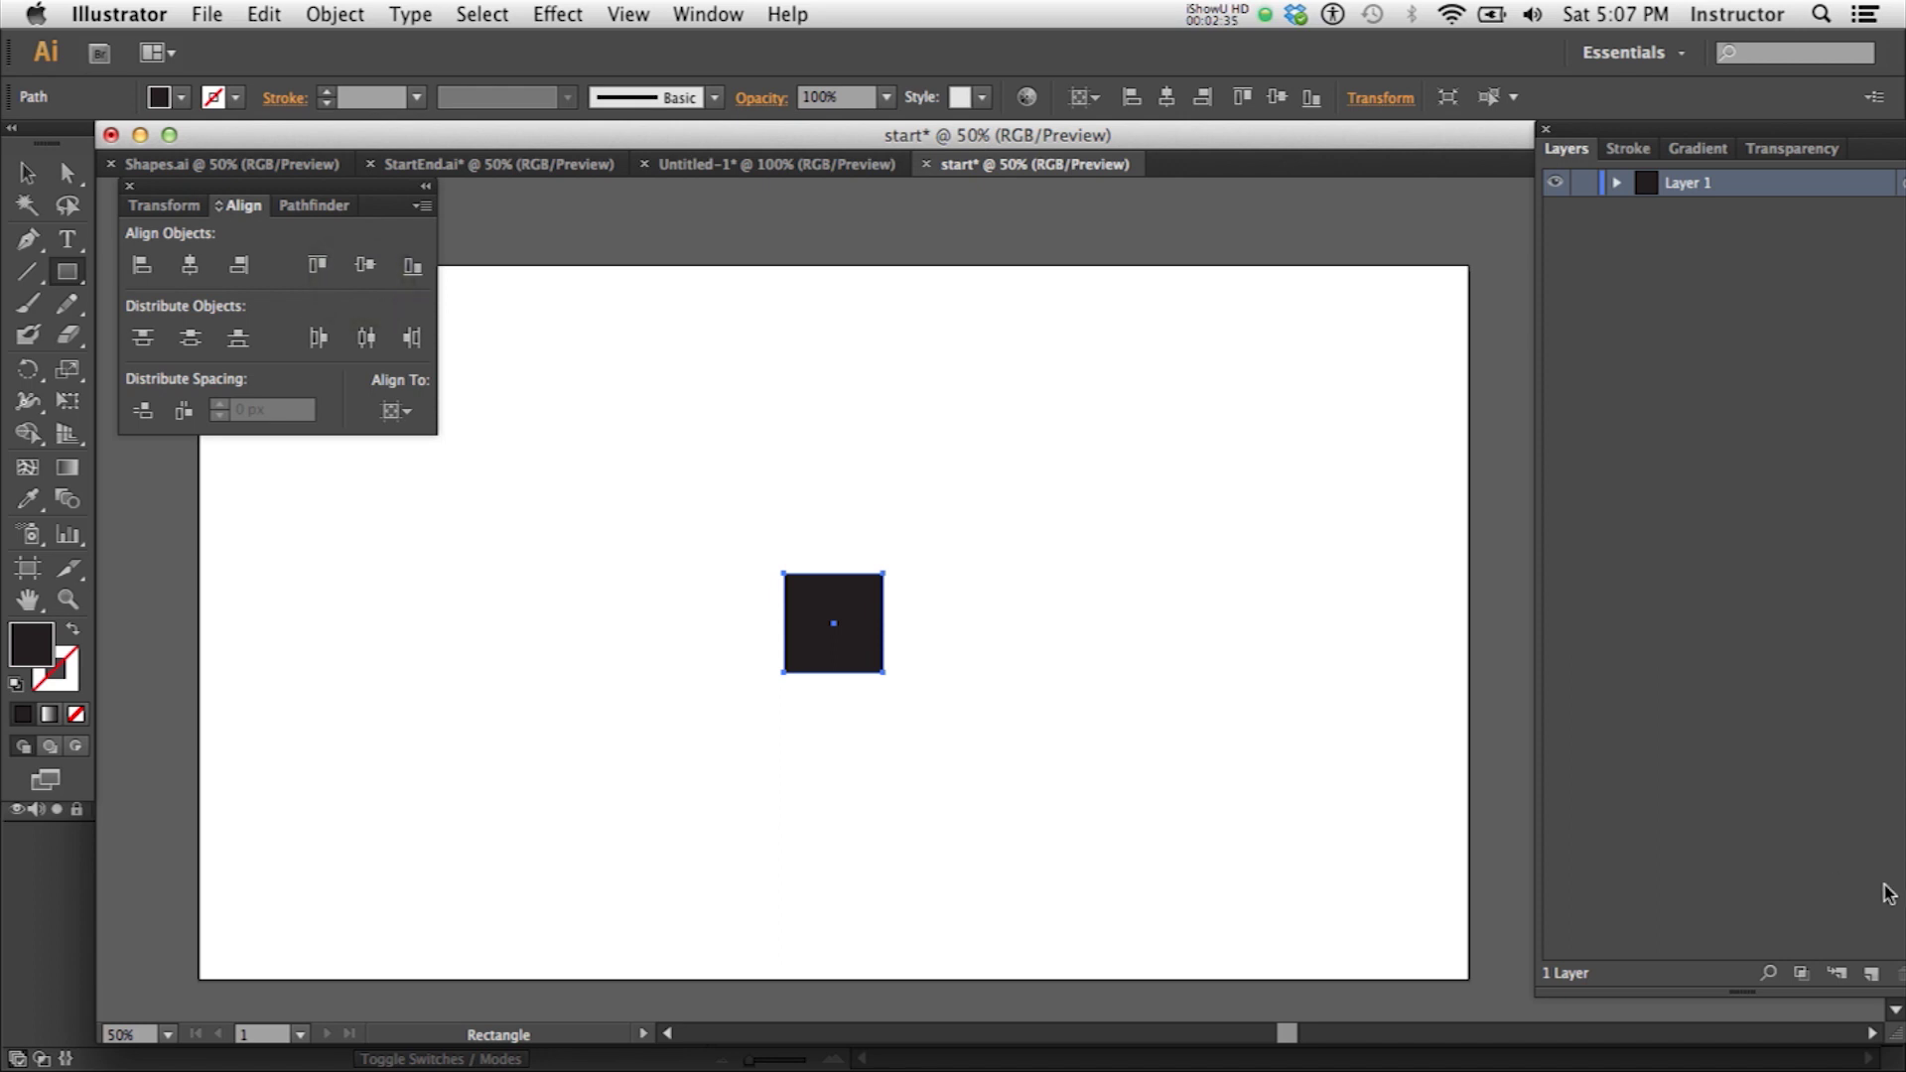
Bring up the Shapes.ai document with its six shape layers.
key(v)
key(m)
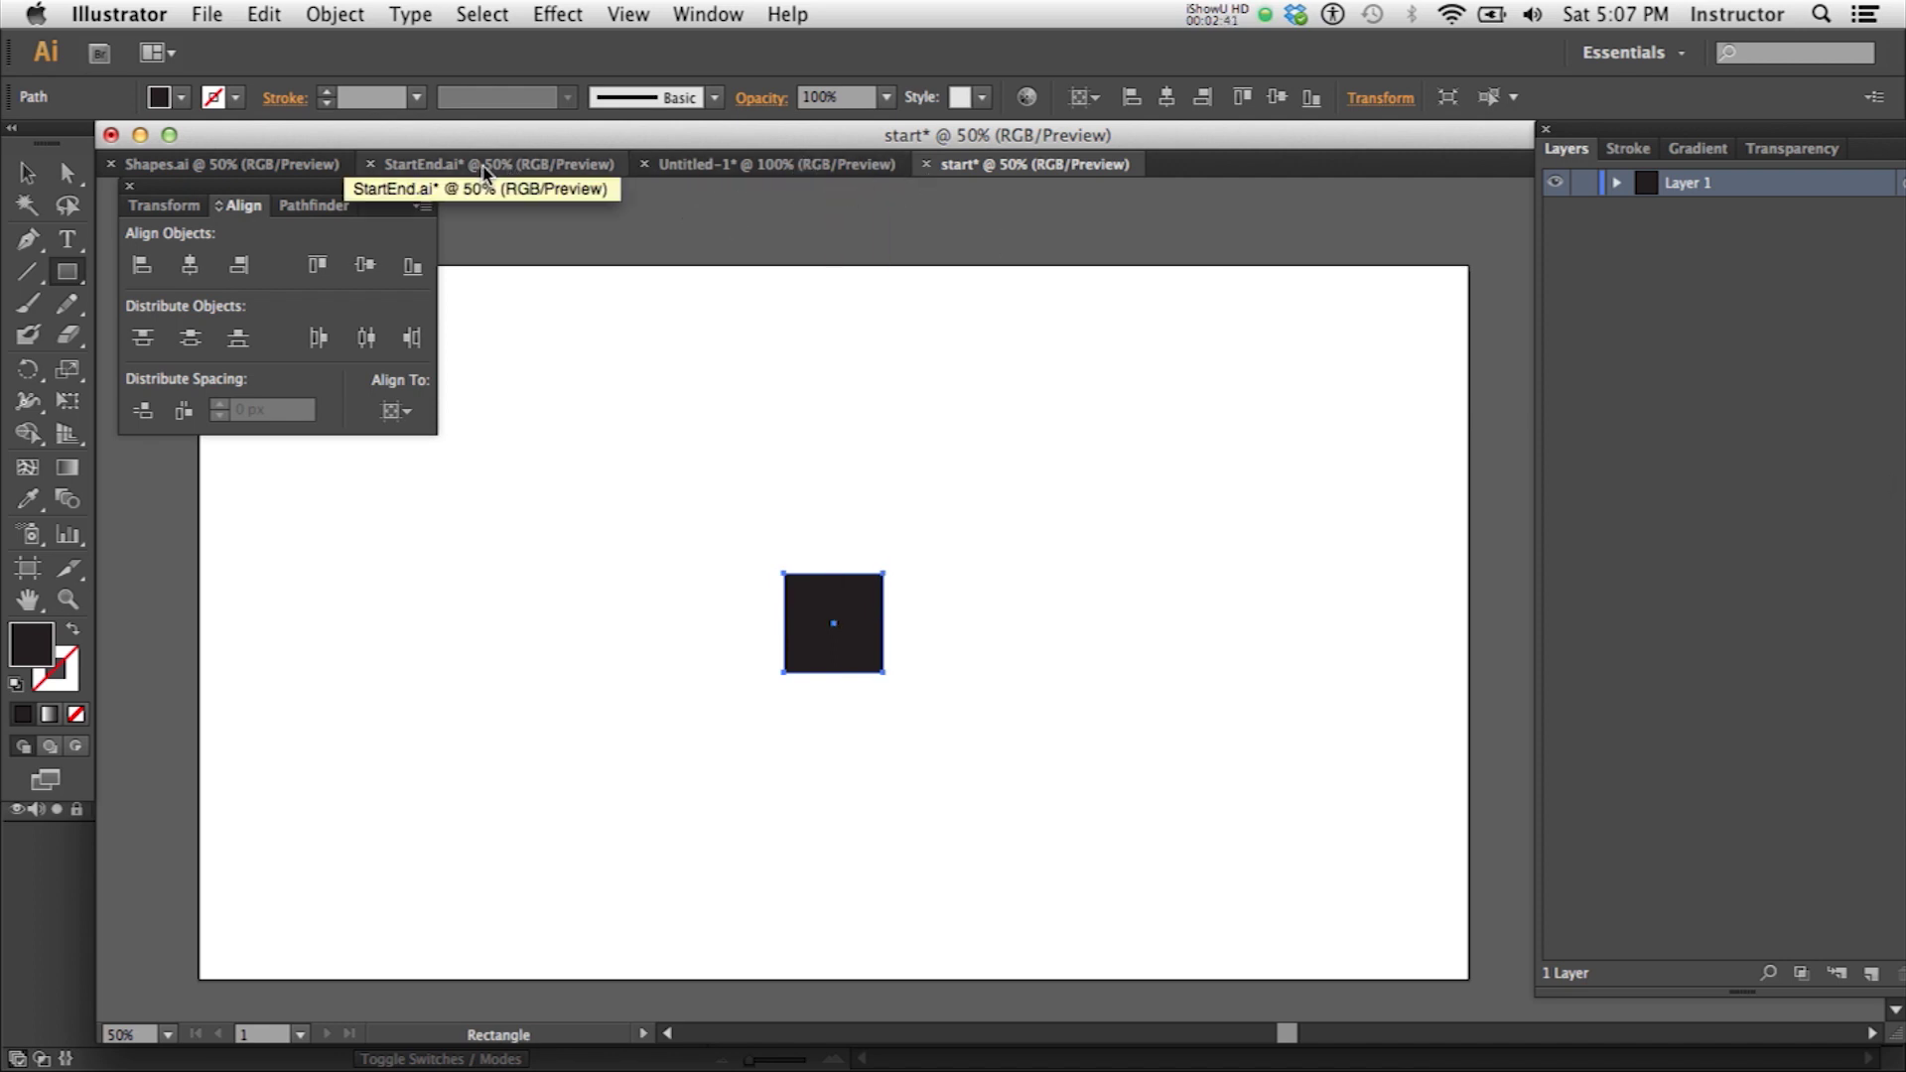
click(288, 169)
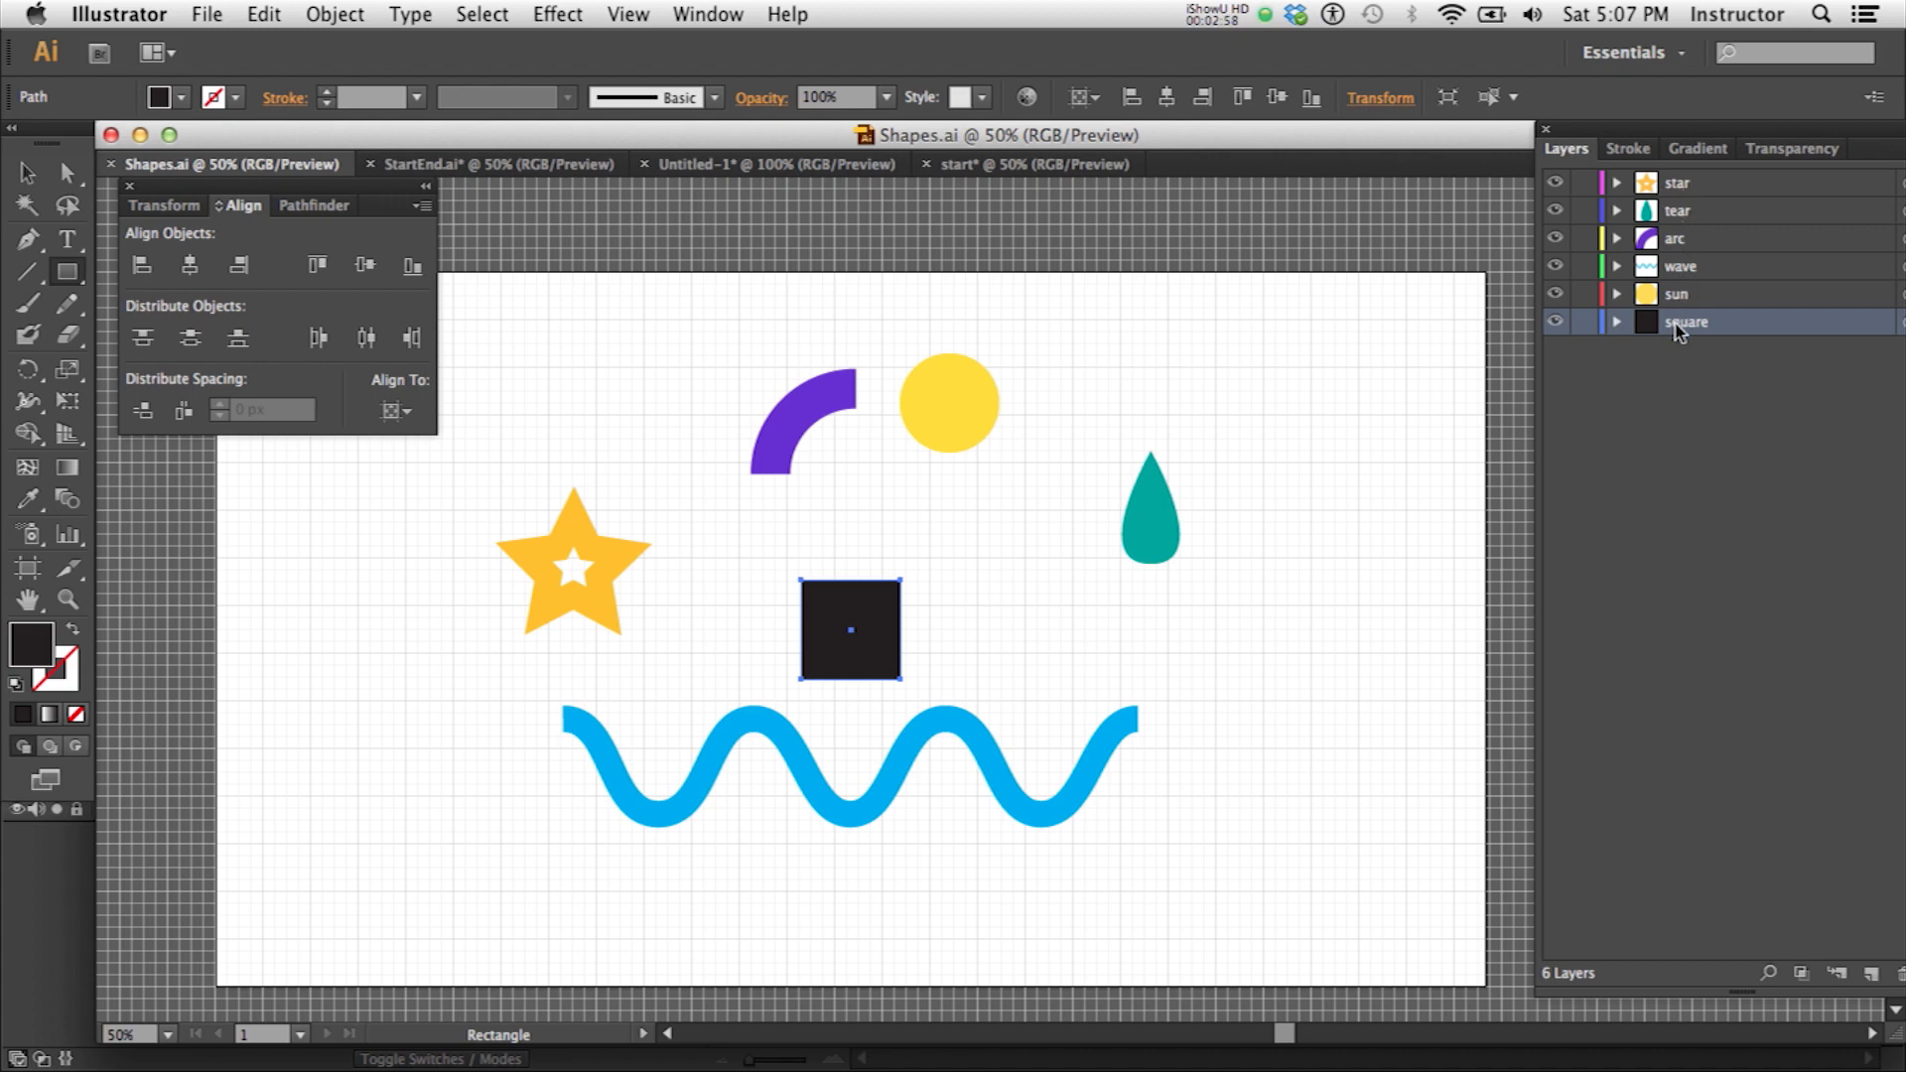
Deselect the black square with the Selection tool, then select the yellow sun circle.
click(33, 176)
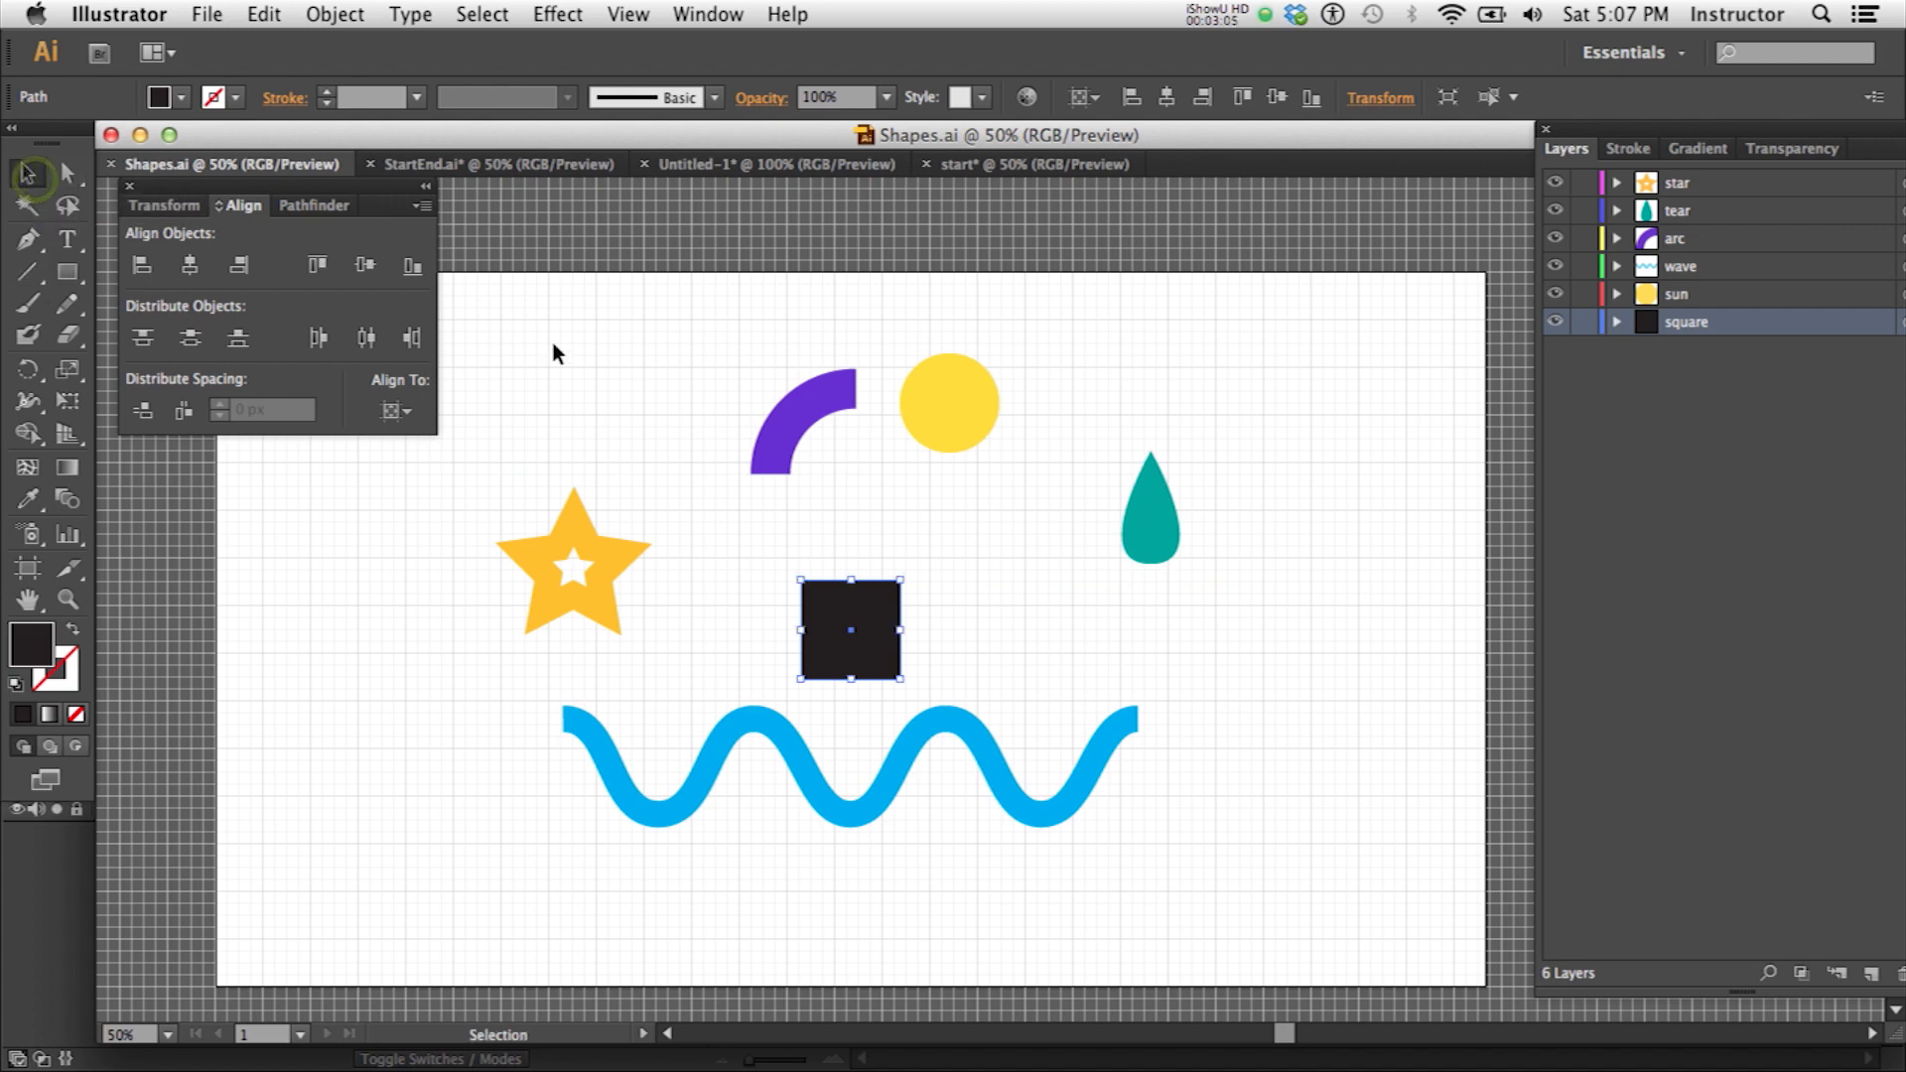
click(817, 417)
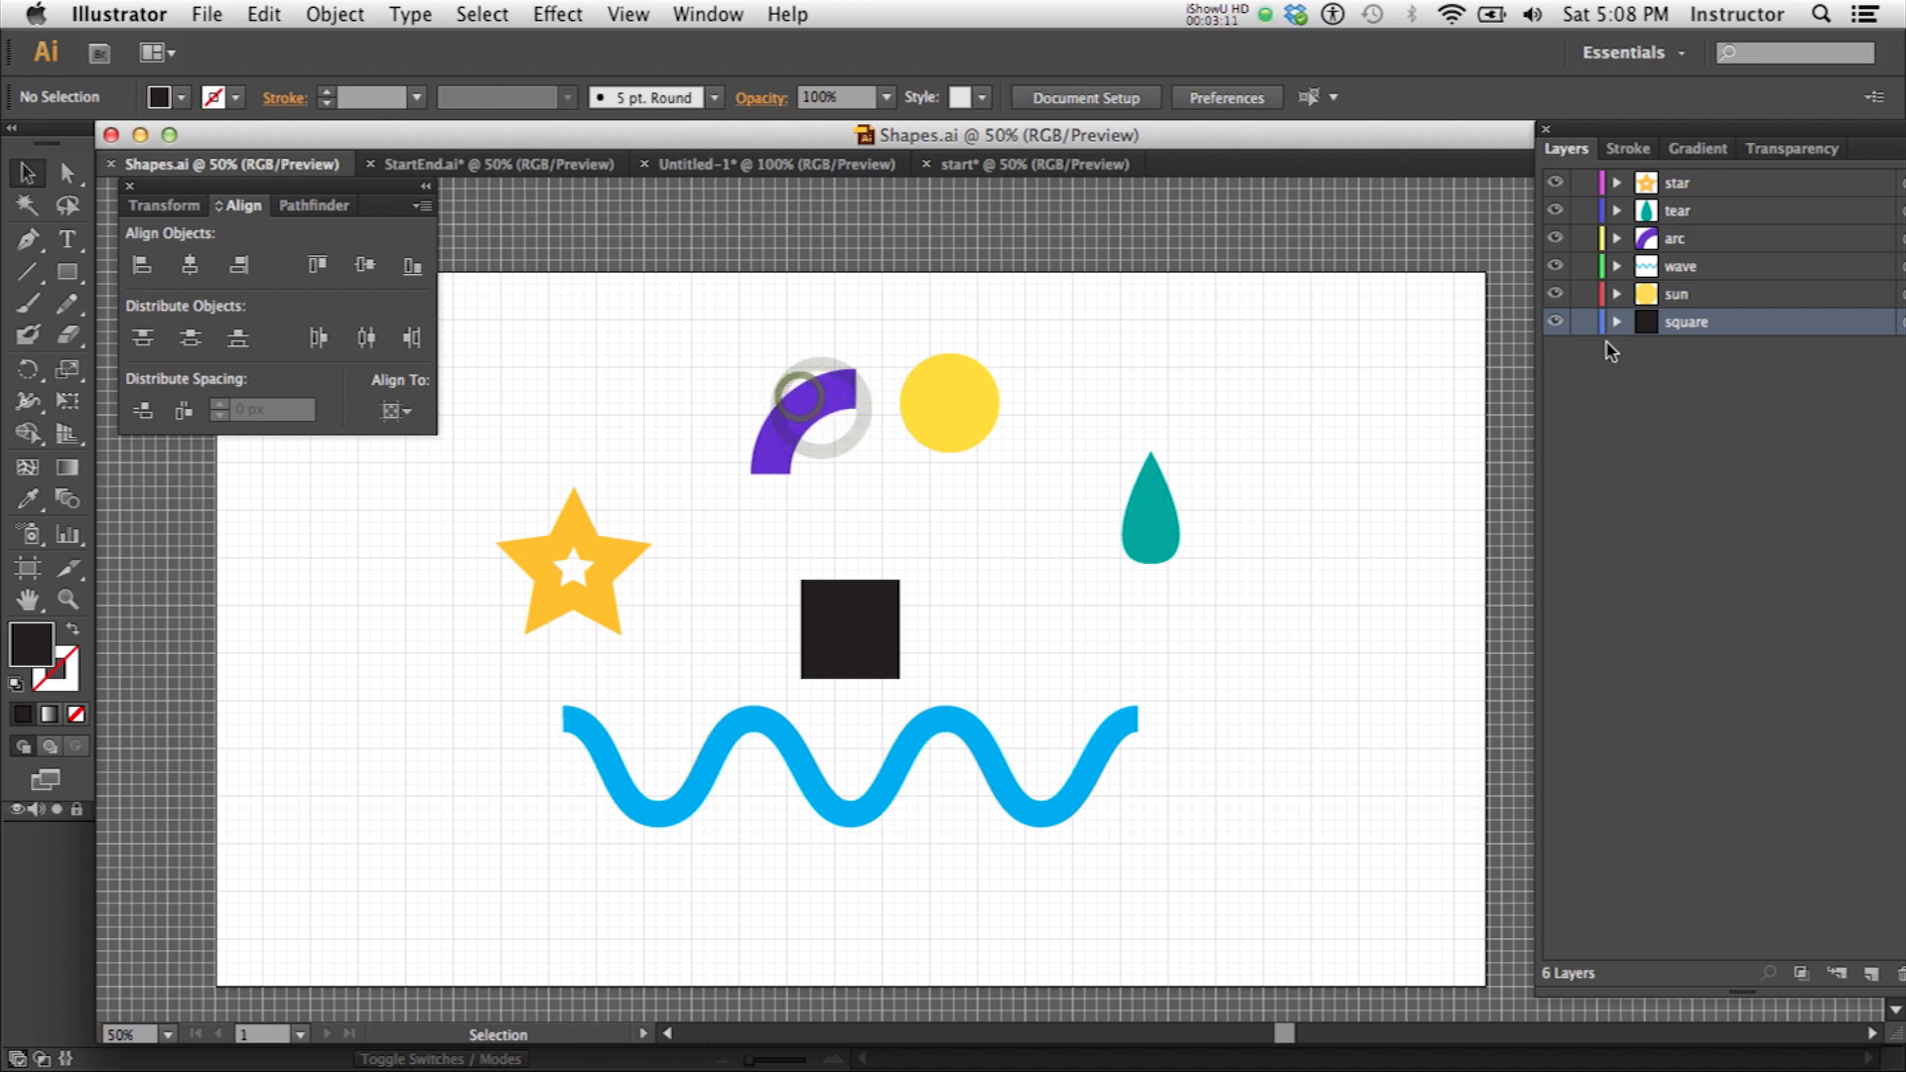
click(938, 412)
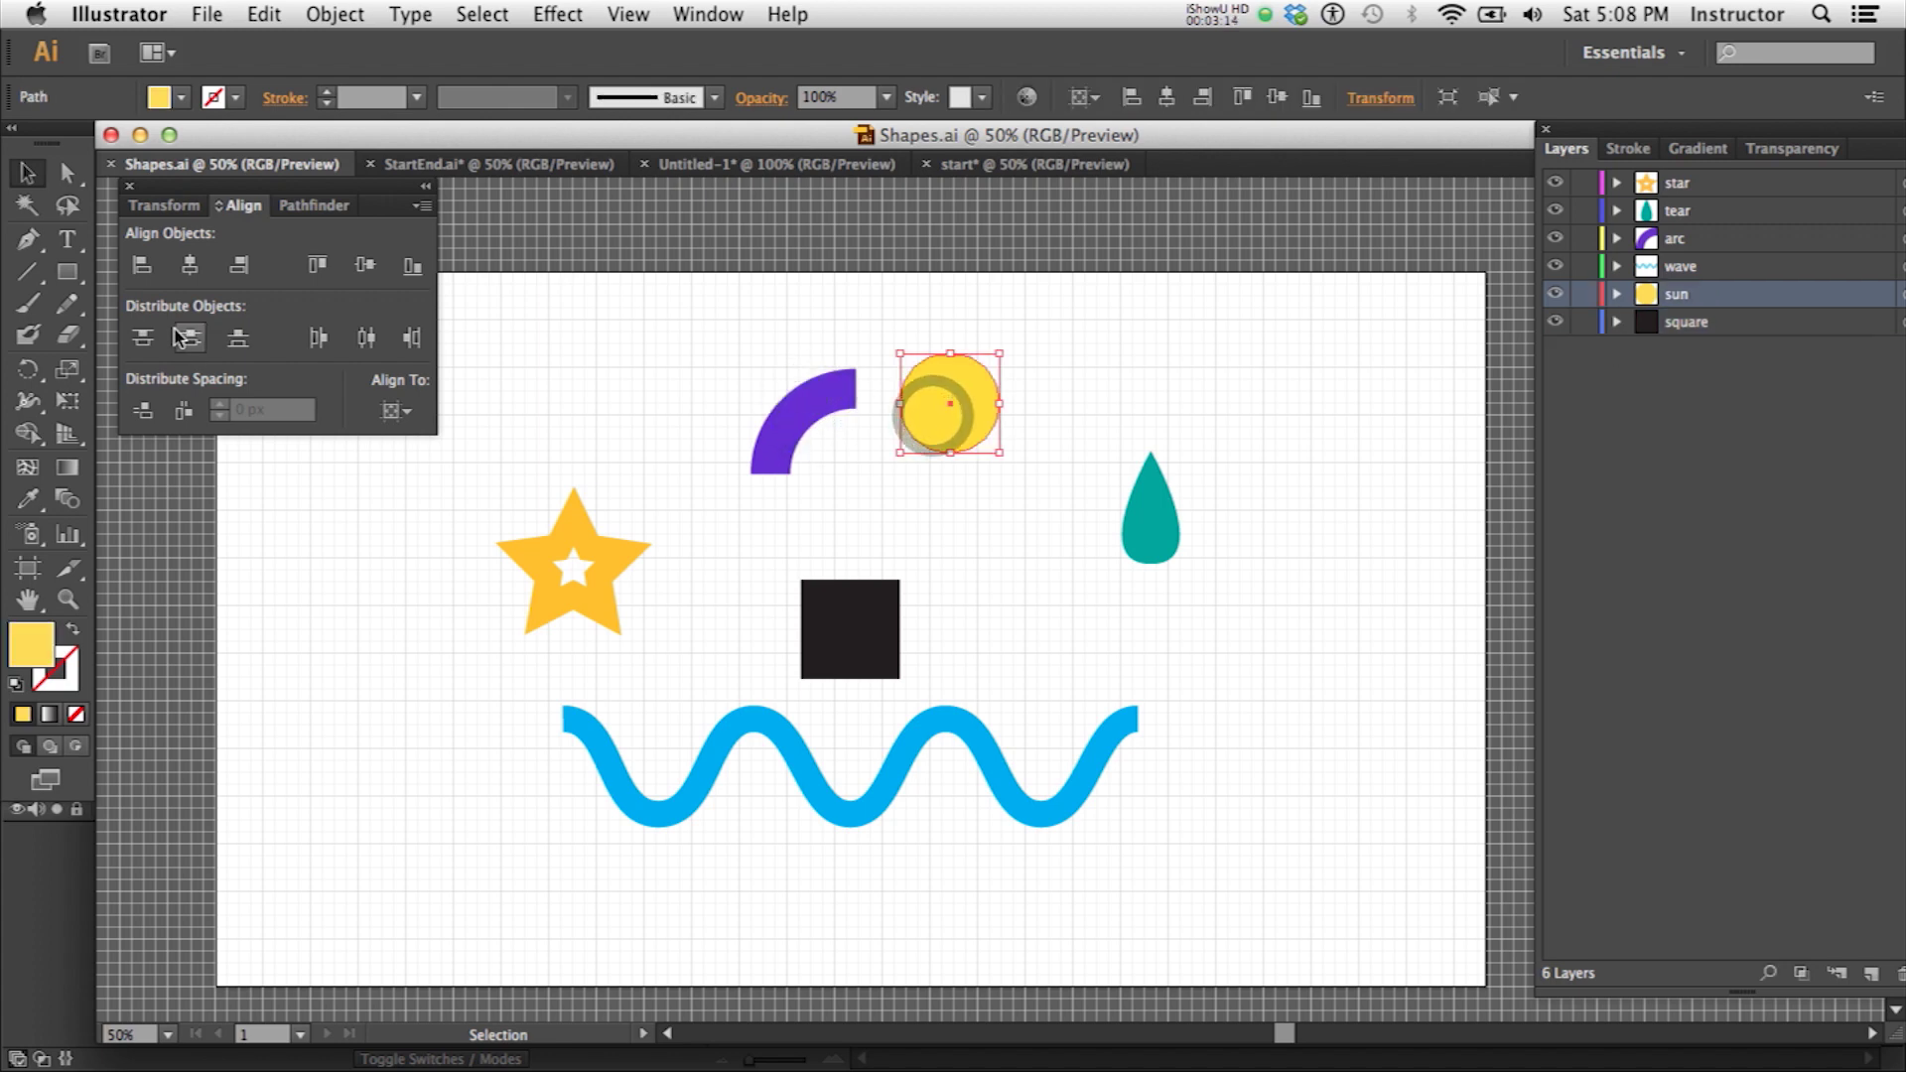
Centre the sun, teardrop and star horizontally and vertically on the artboard.
click(189, 265)
click(365, 266)
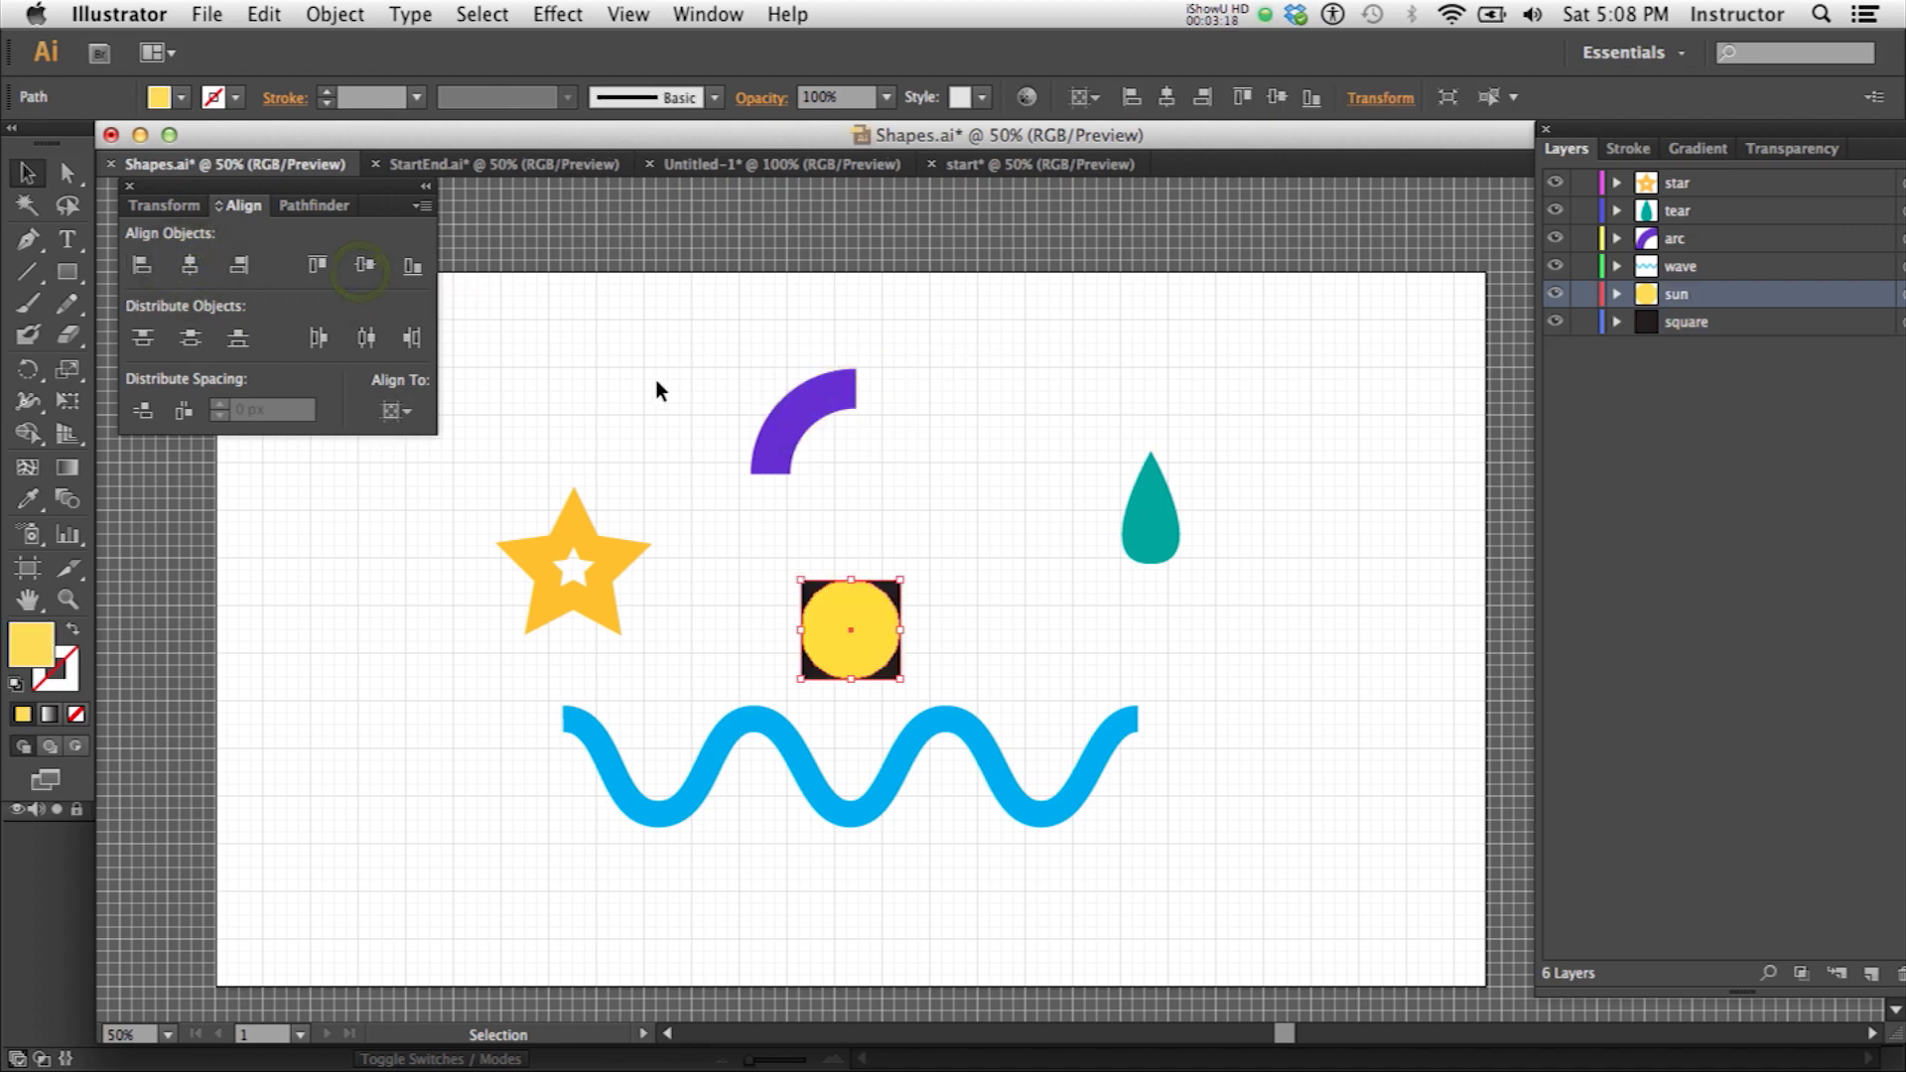
click(1156, 524)
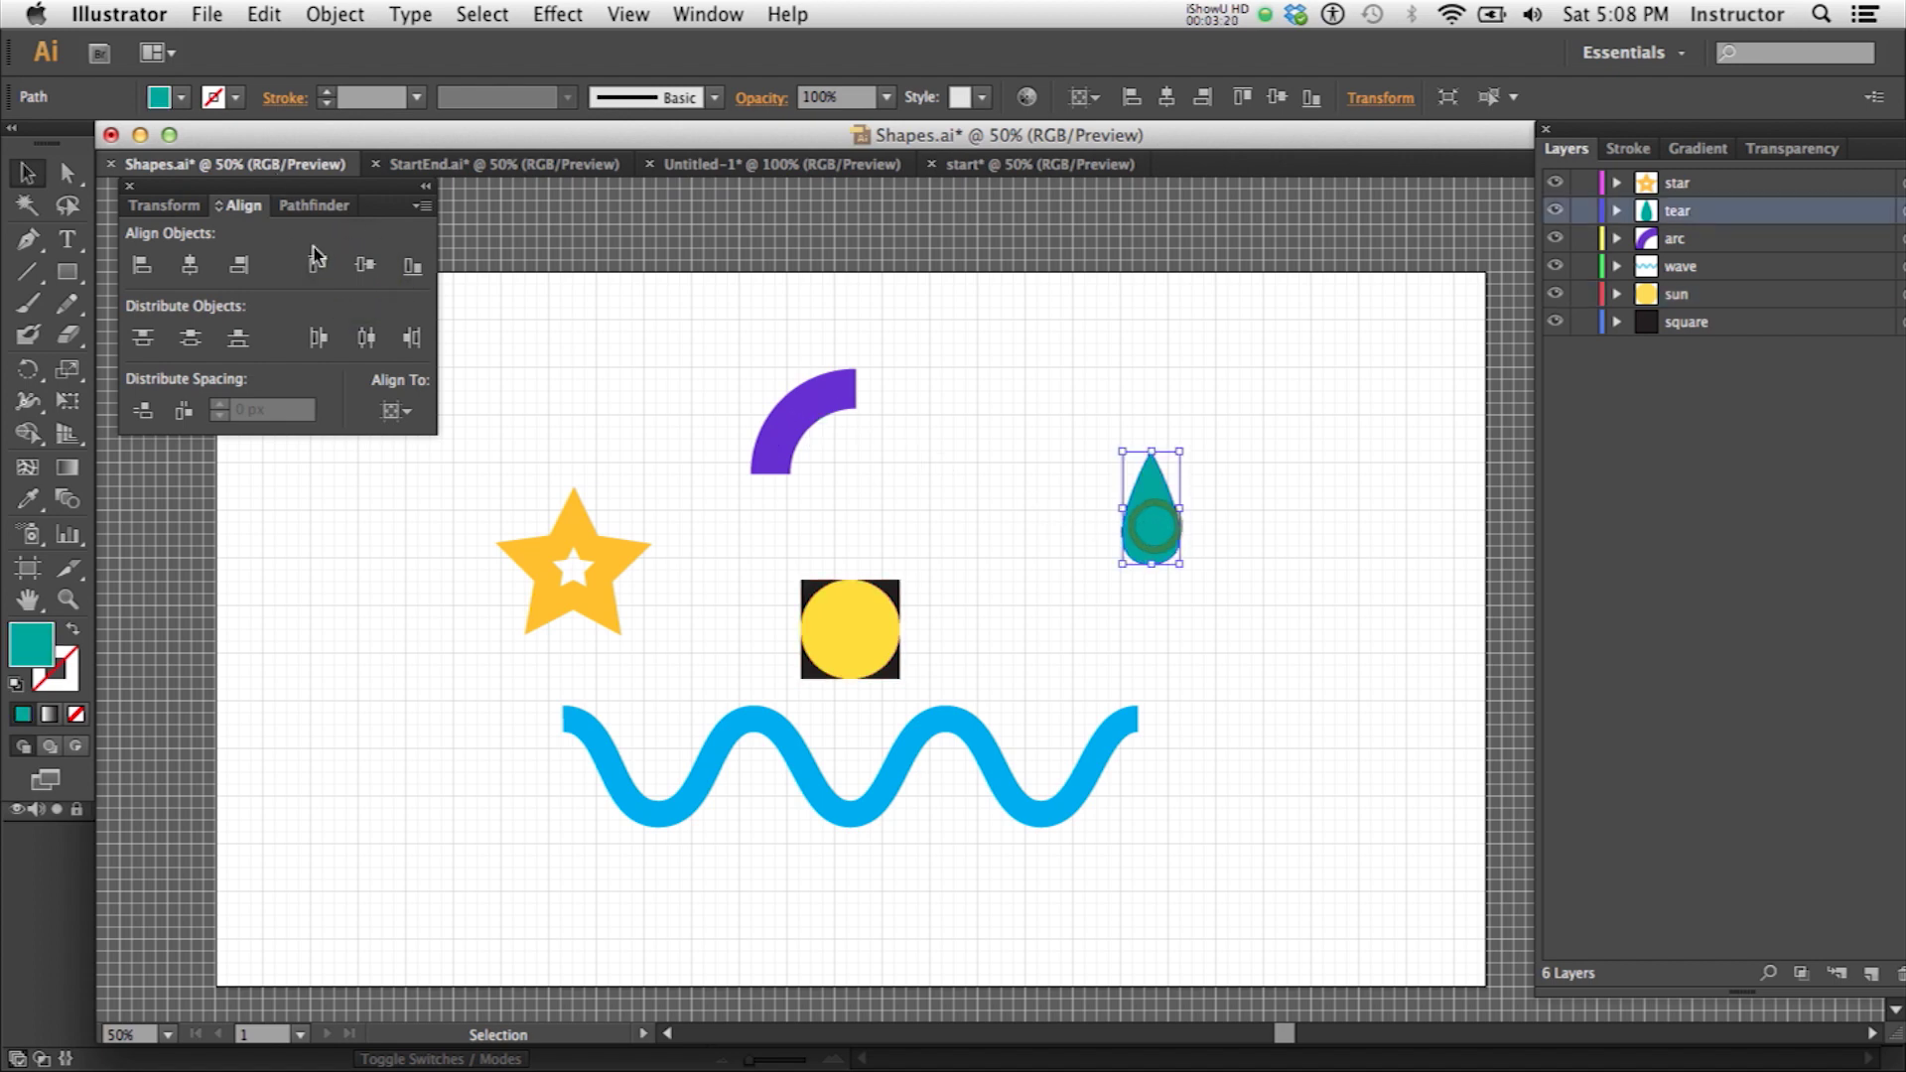
click(364, 266)
click(189, 265)
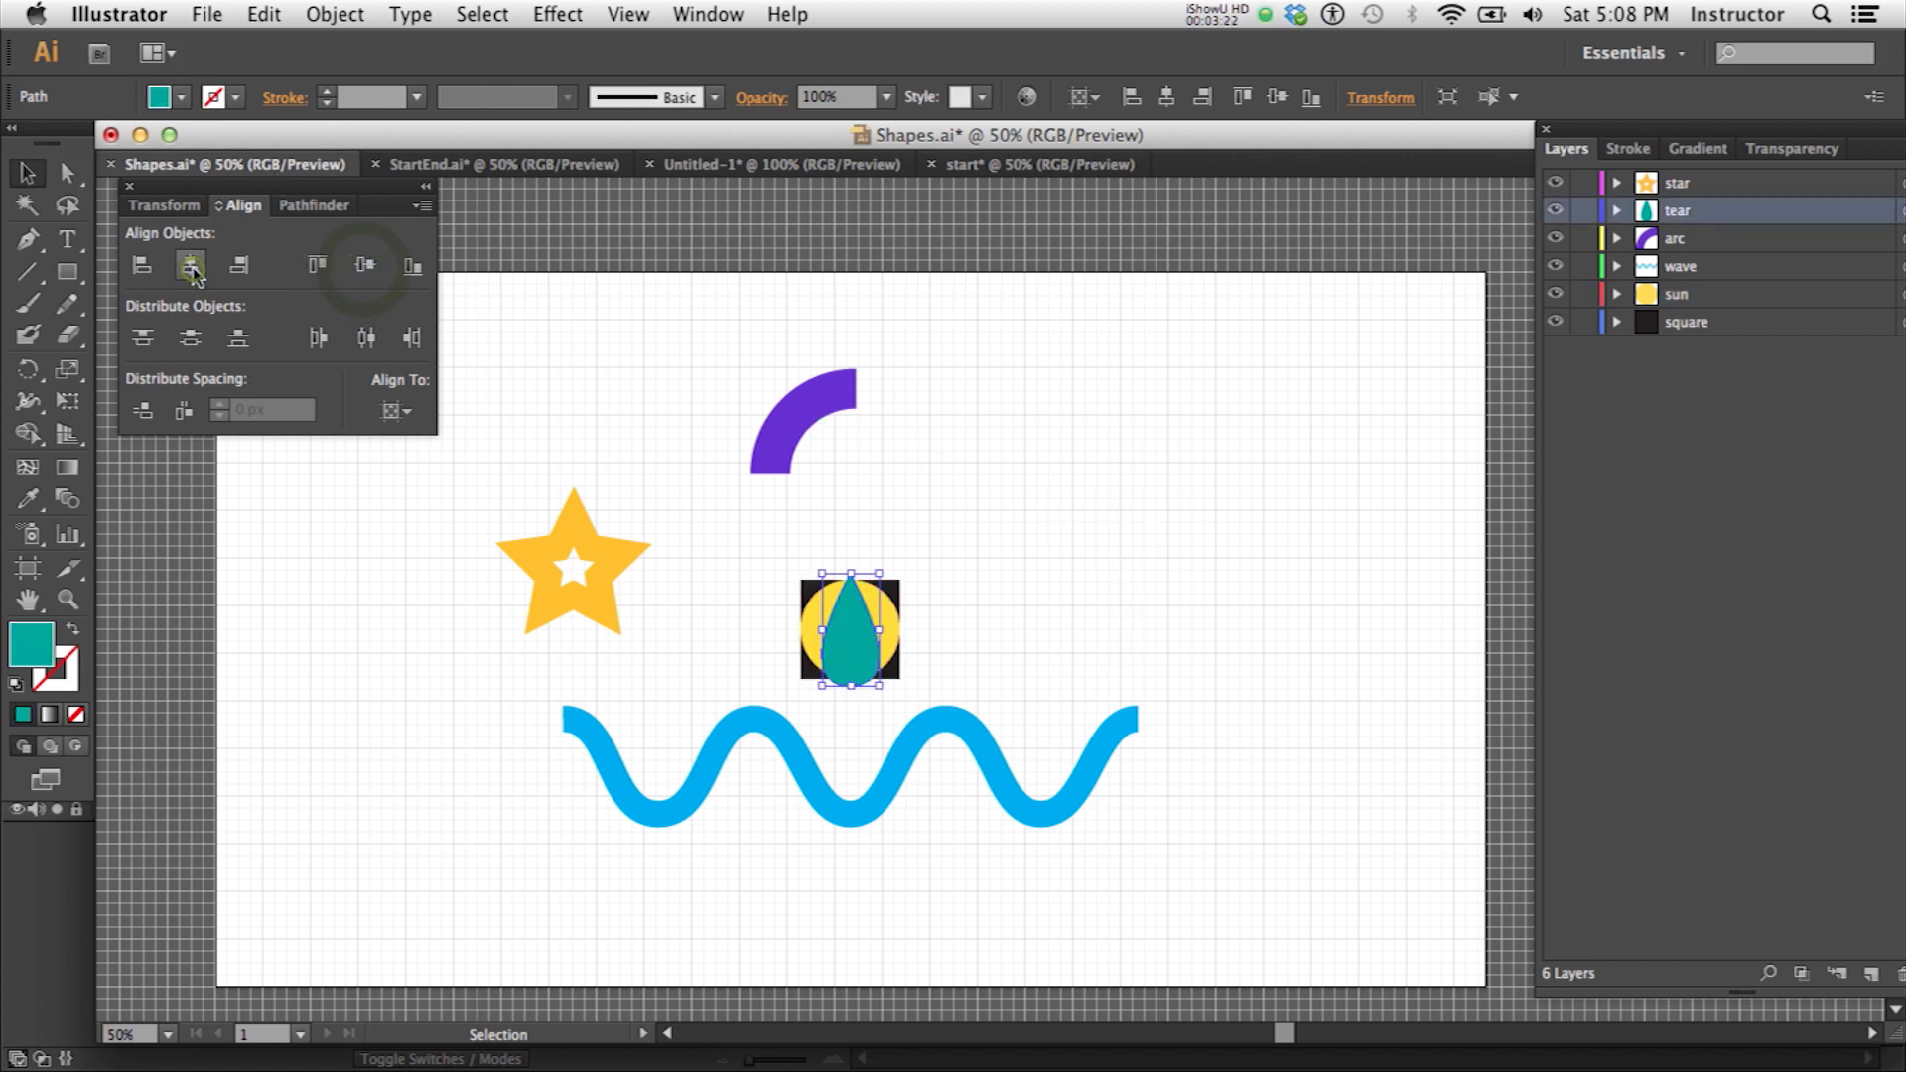
click(588, 617)
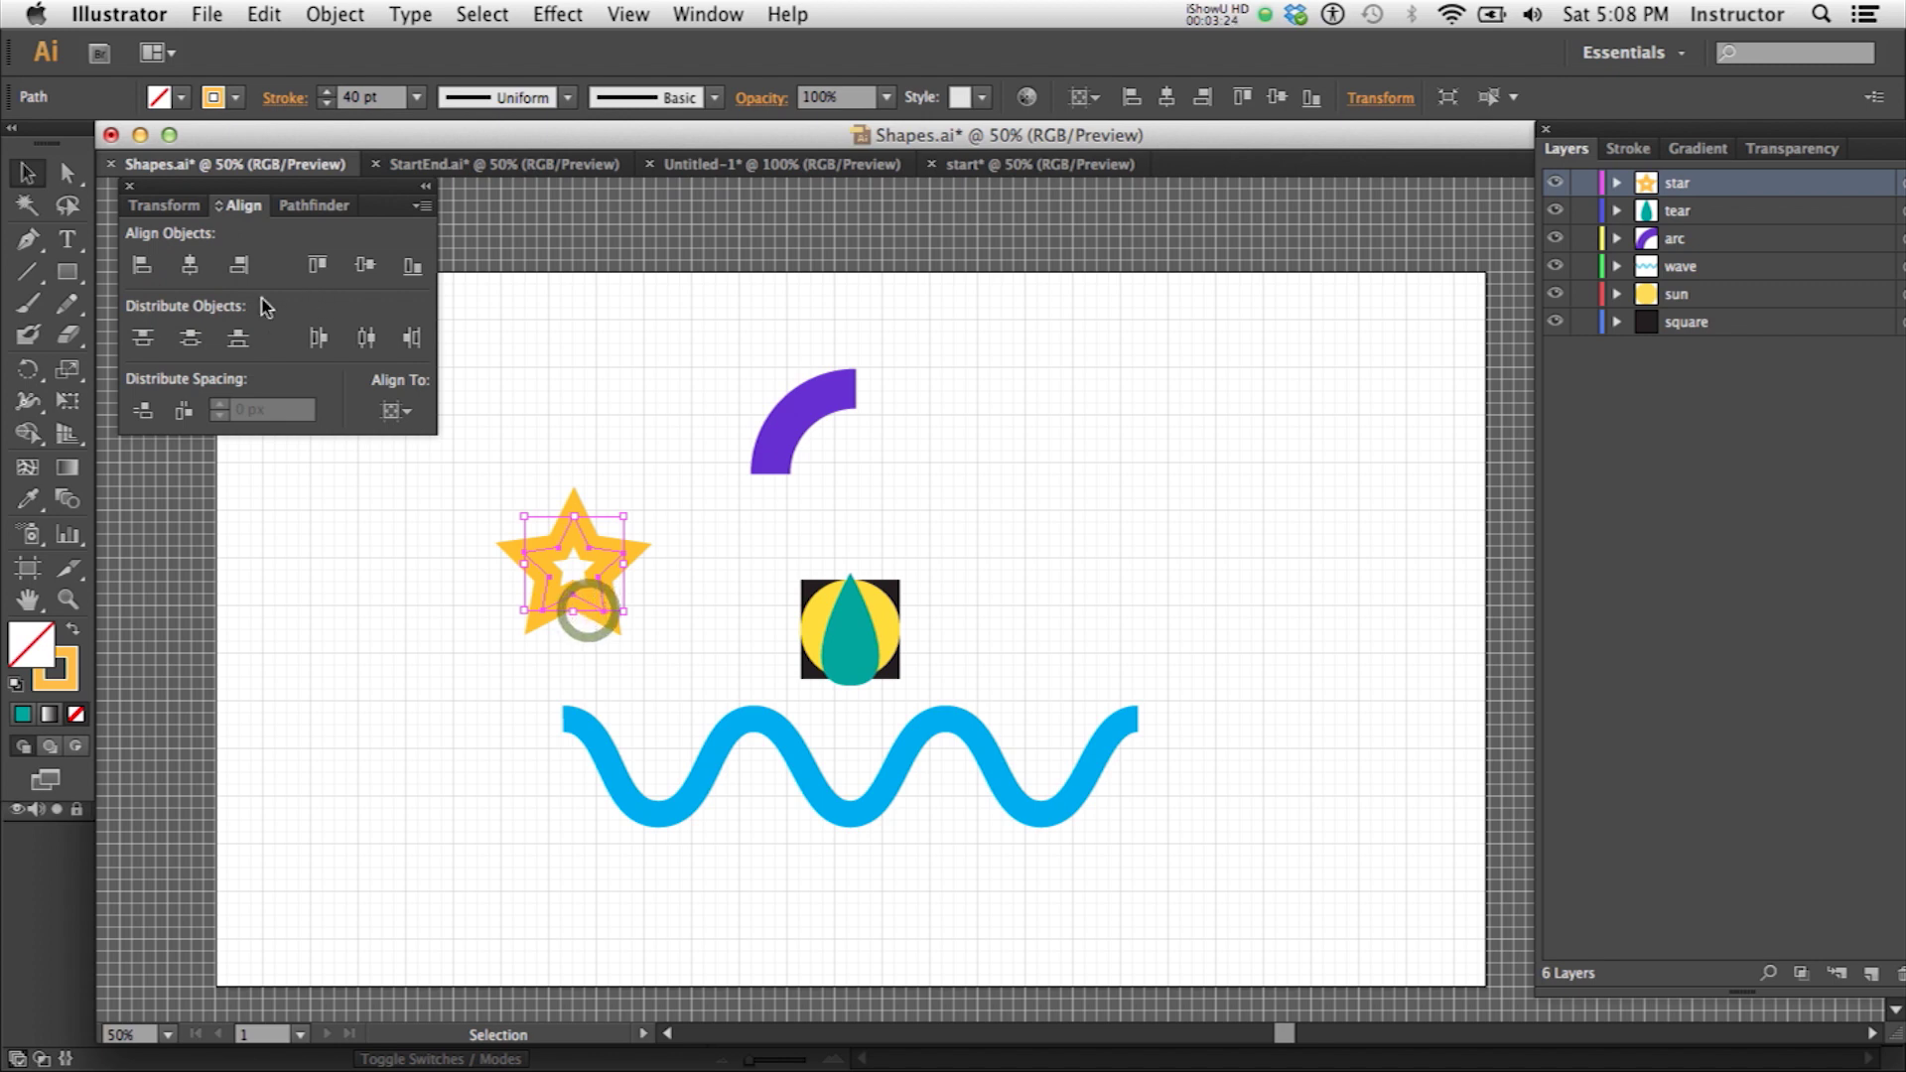
click(189, 265)
click(364, 265)
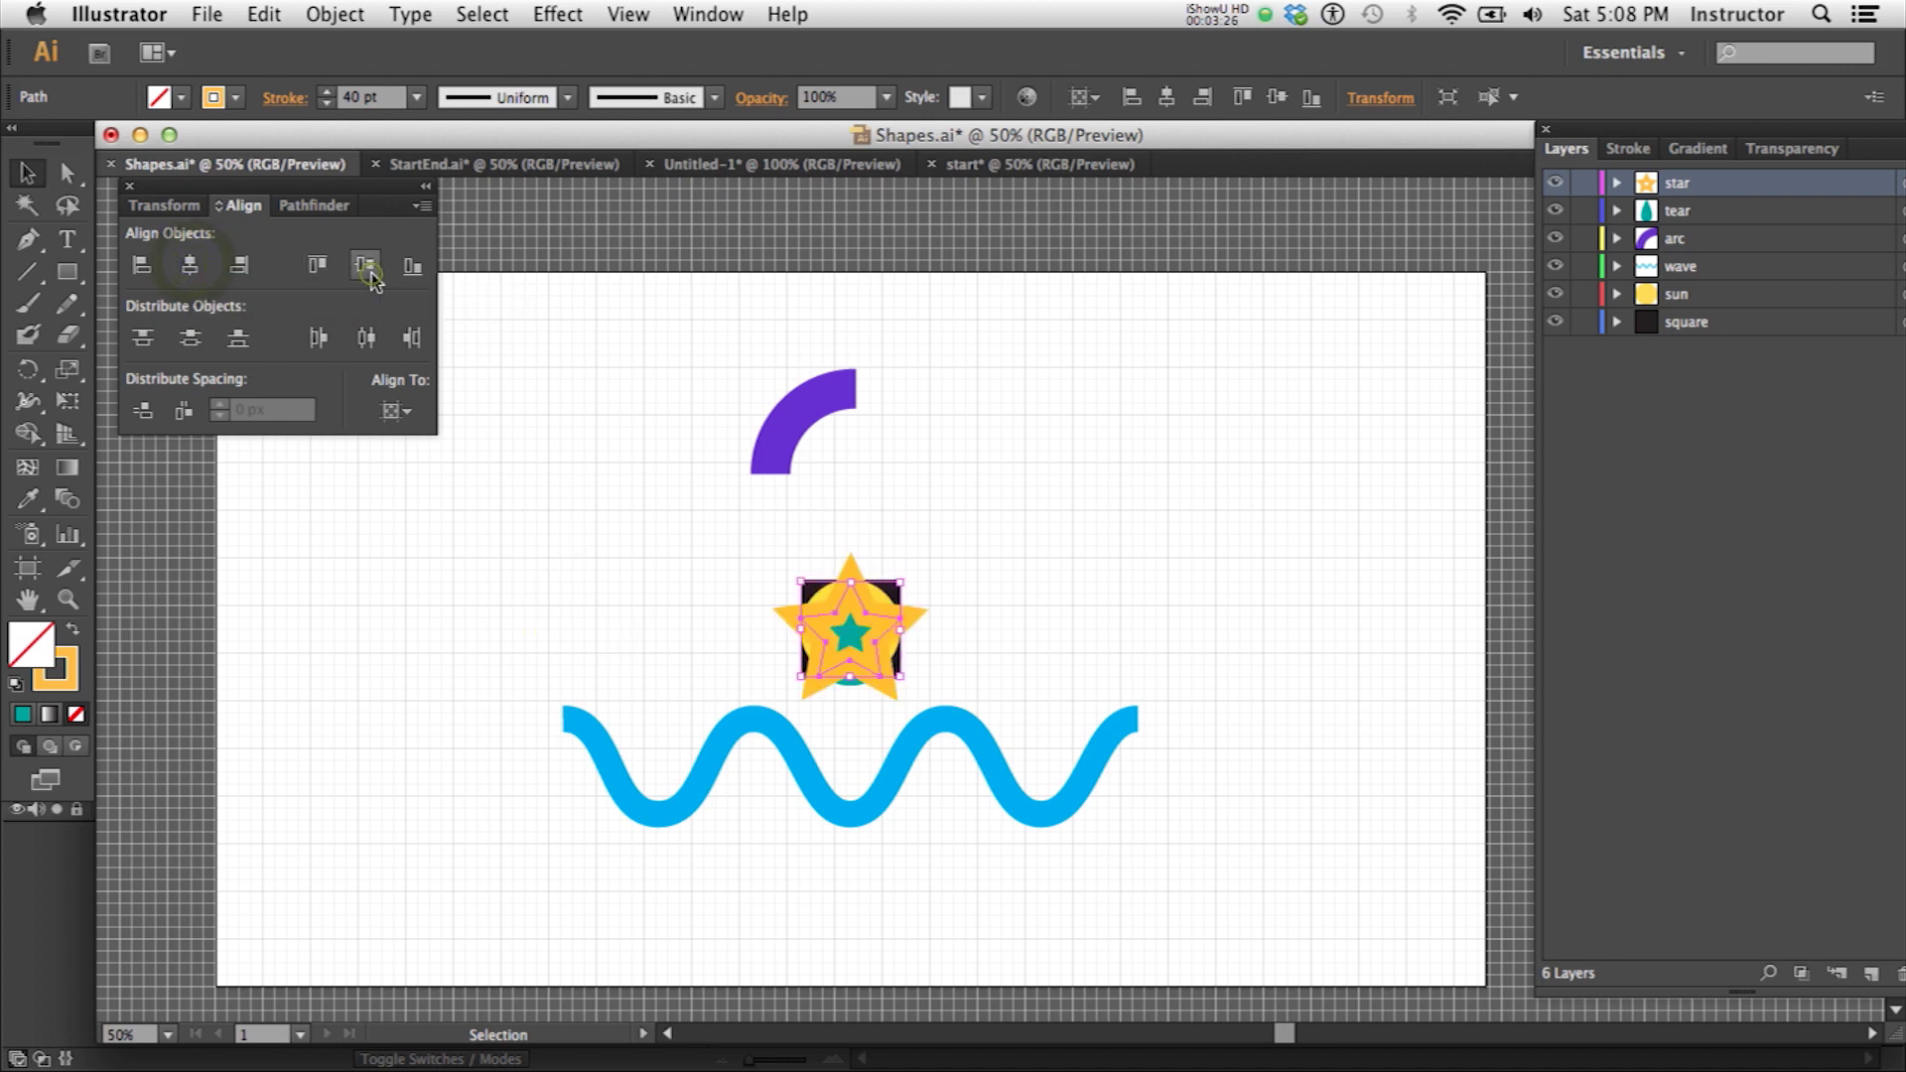
click(820, 395)
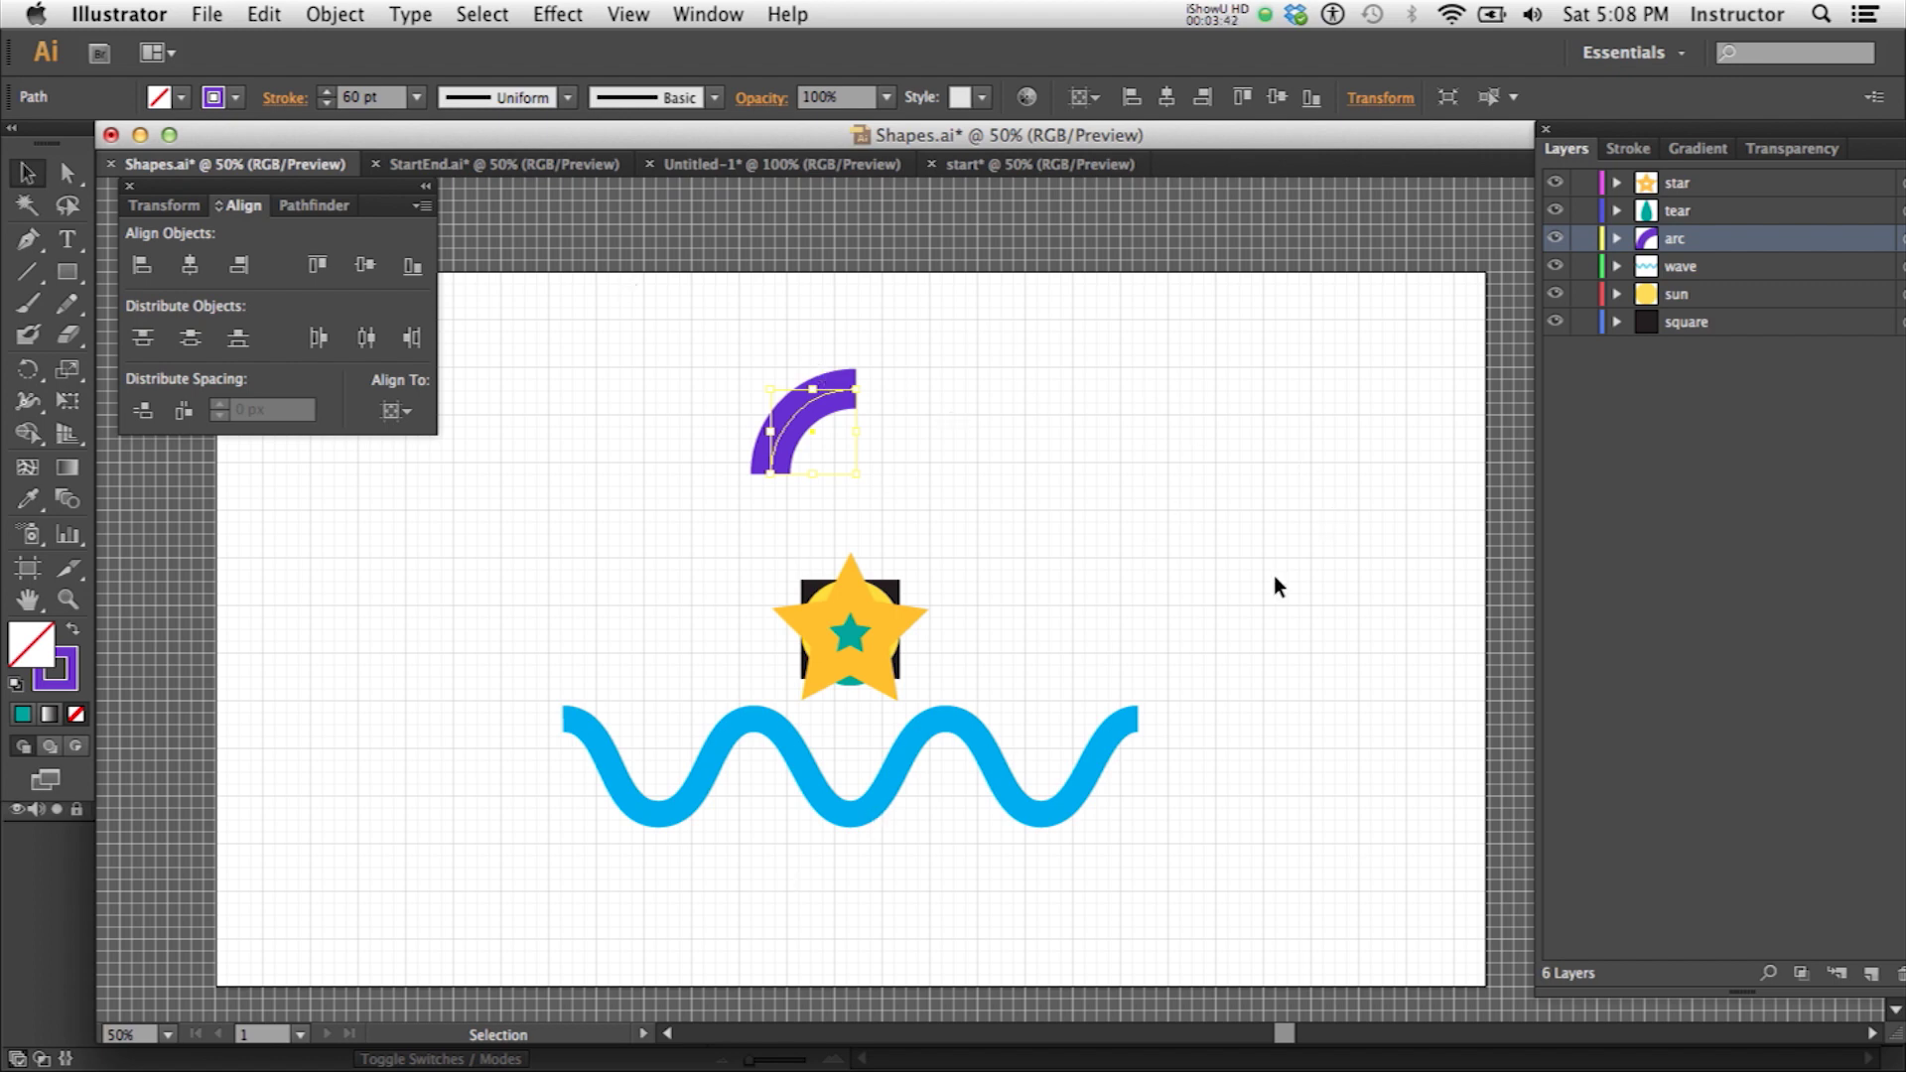
Save Shapes.ai in Adobe Illustrator (ai) format, replacing the existing file with CS6 options.
click(207, 15)
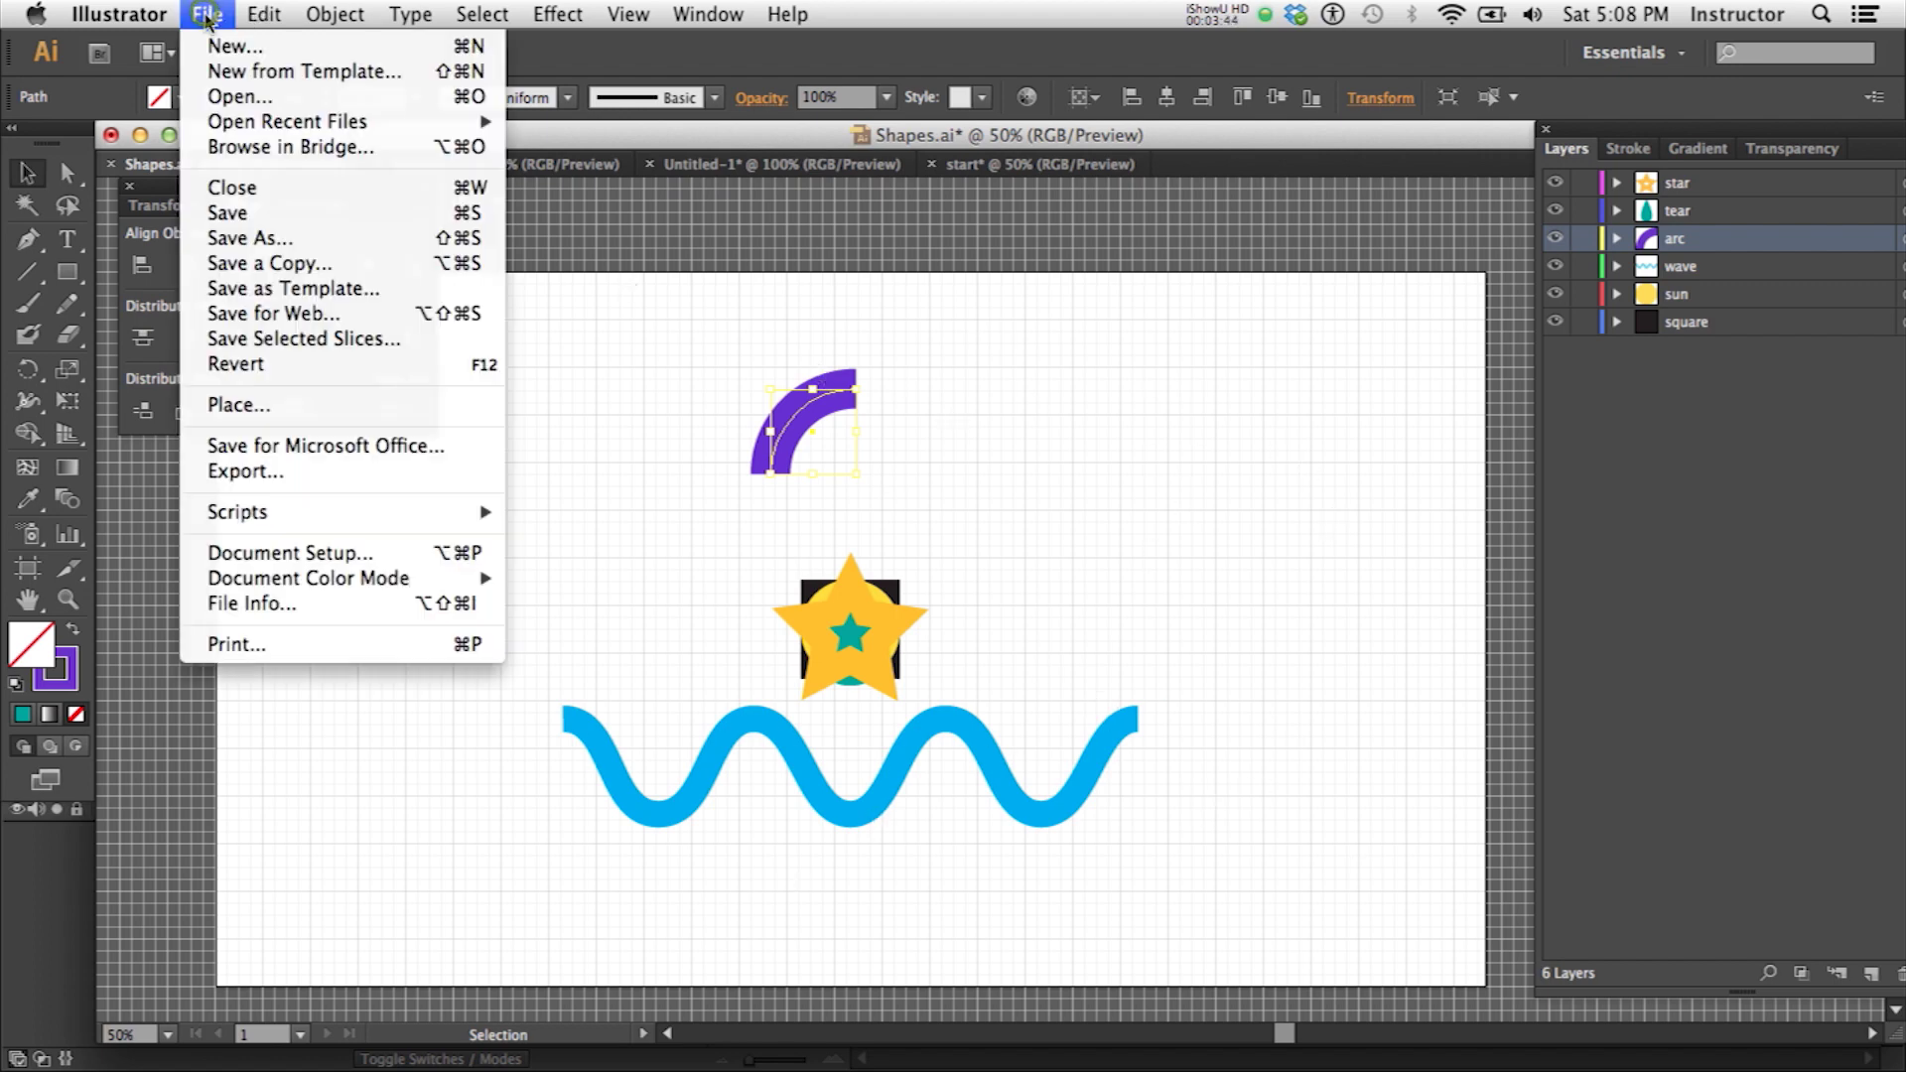
click(254, 239)
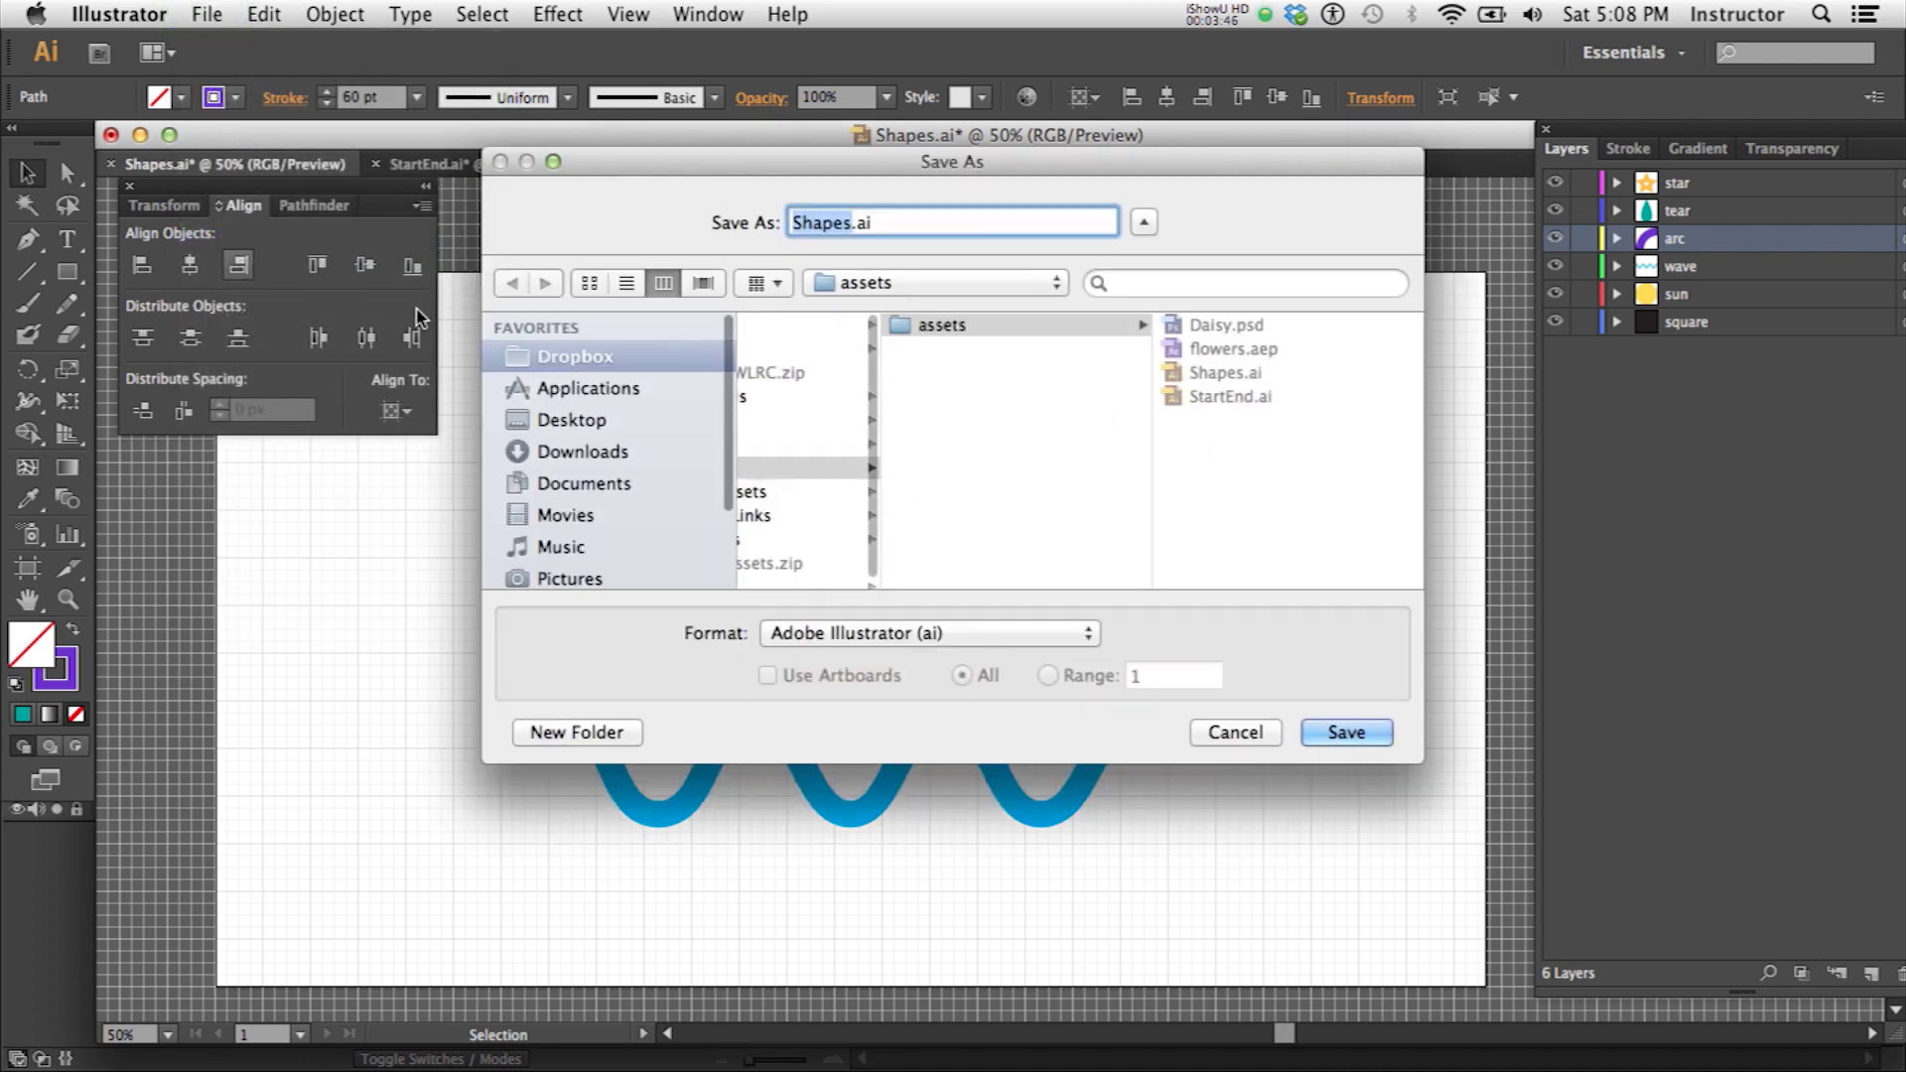
click(1004, 635)
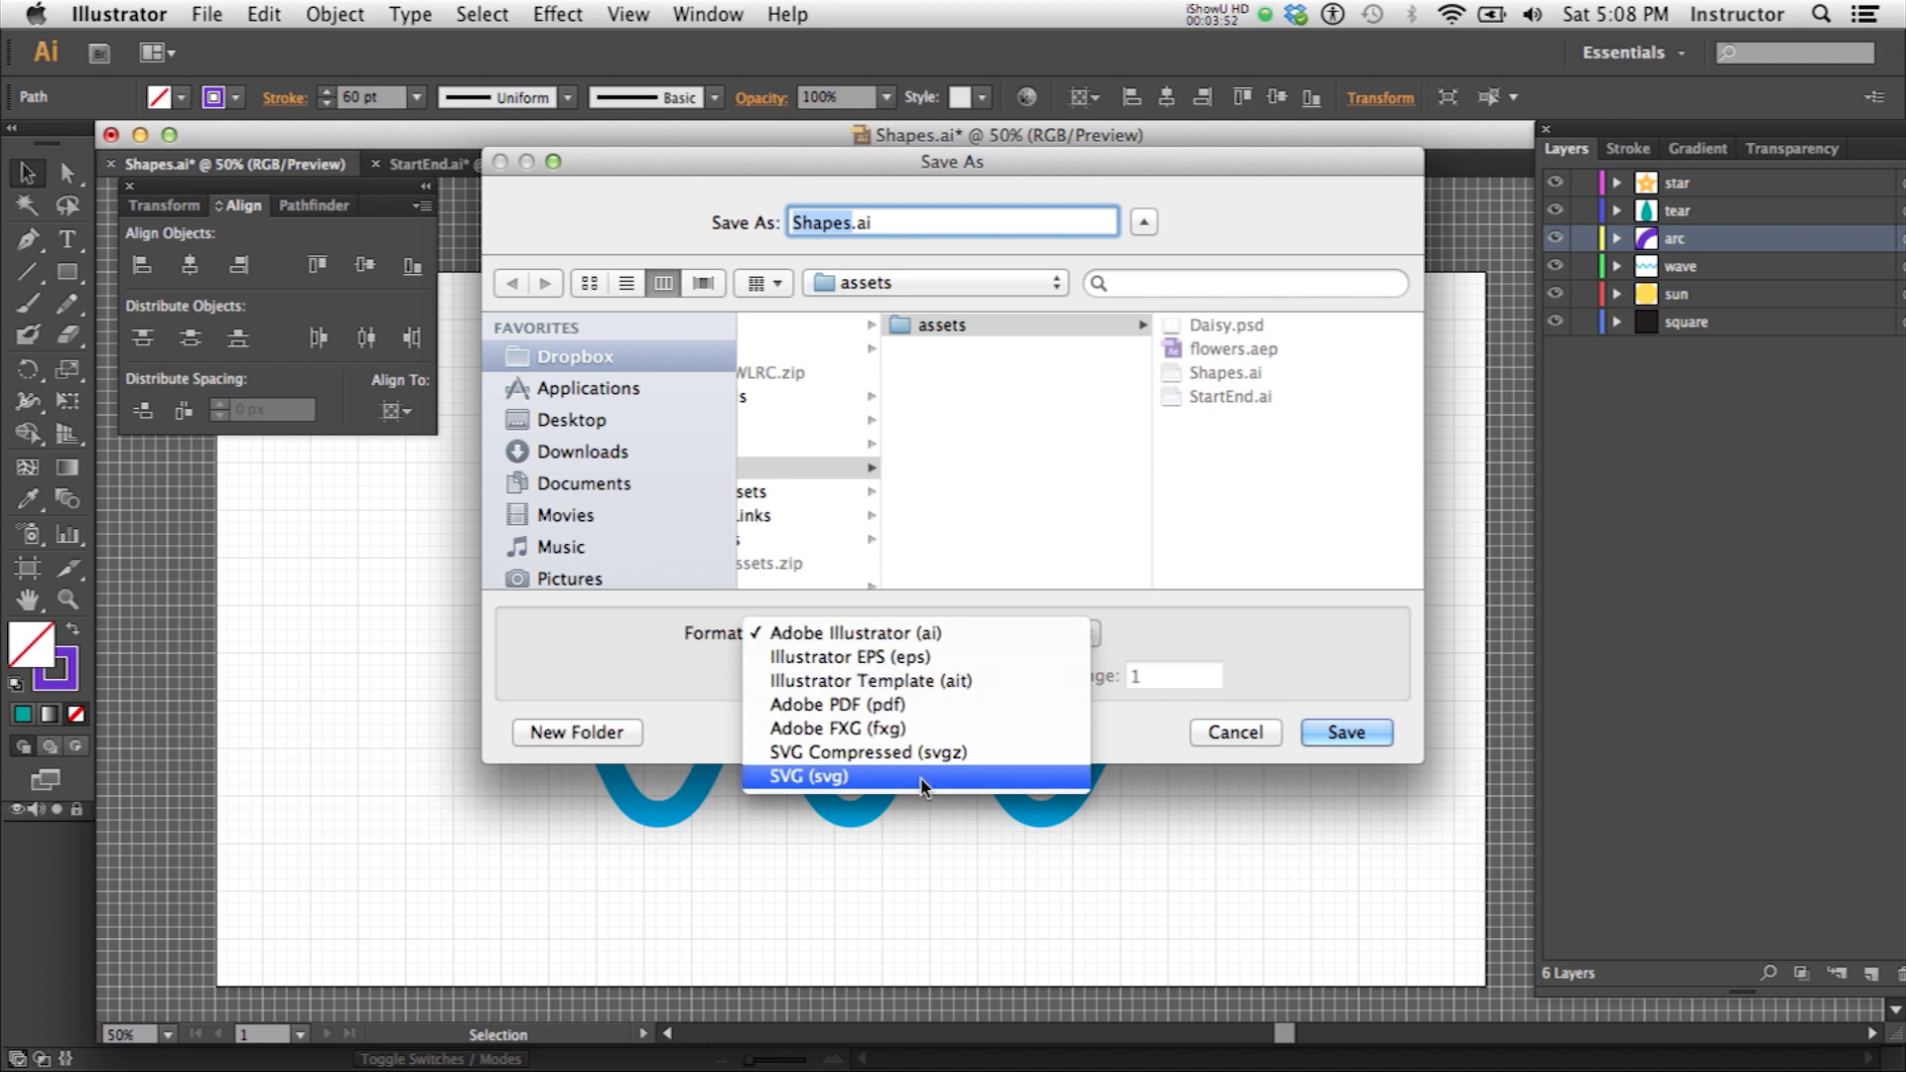
click(928, 641)
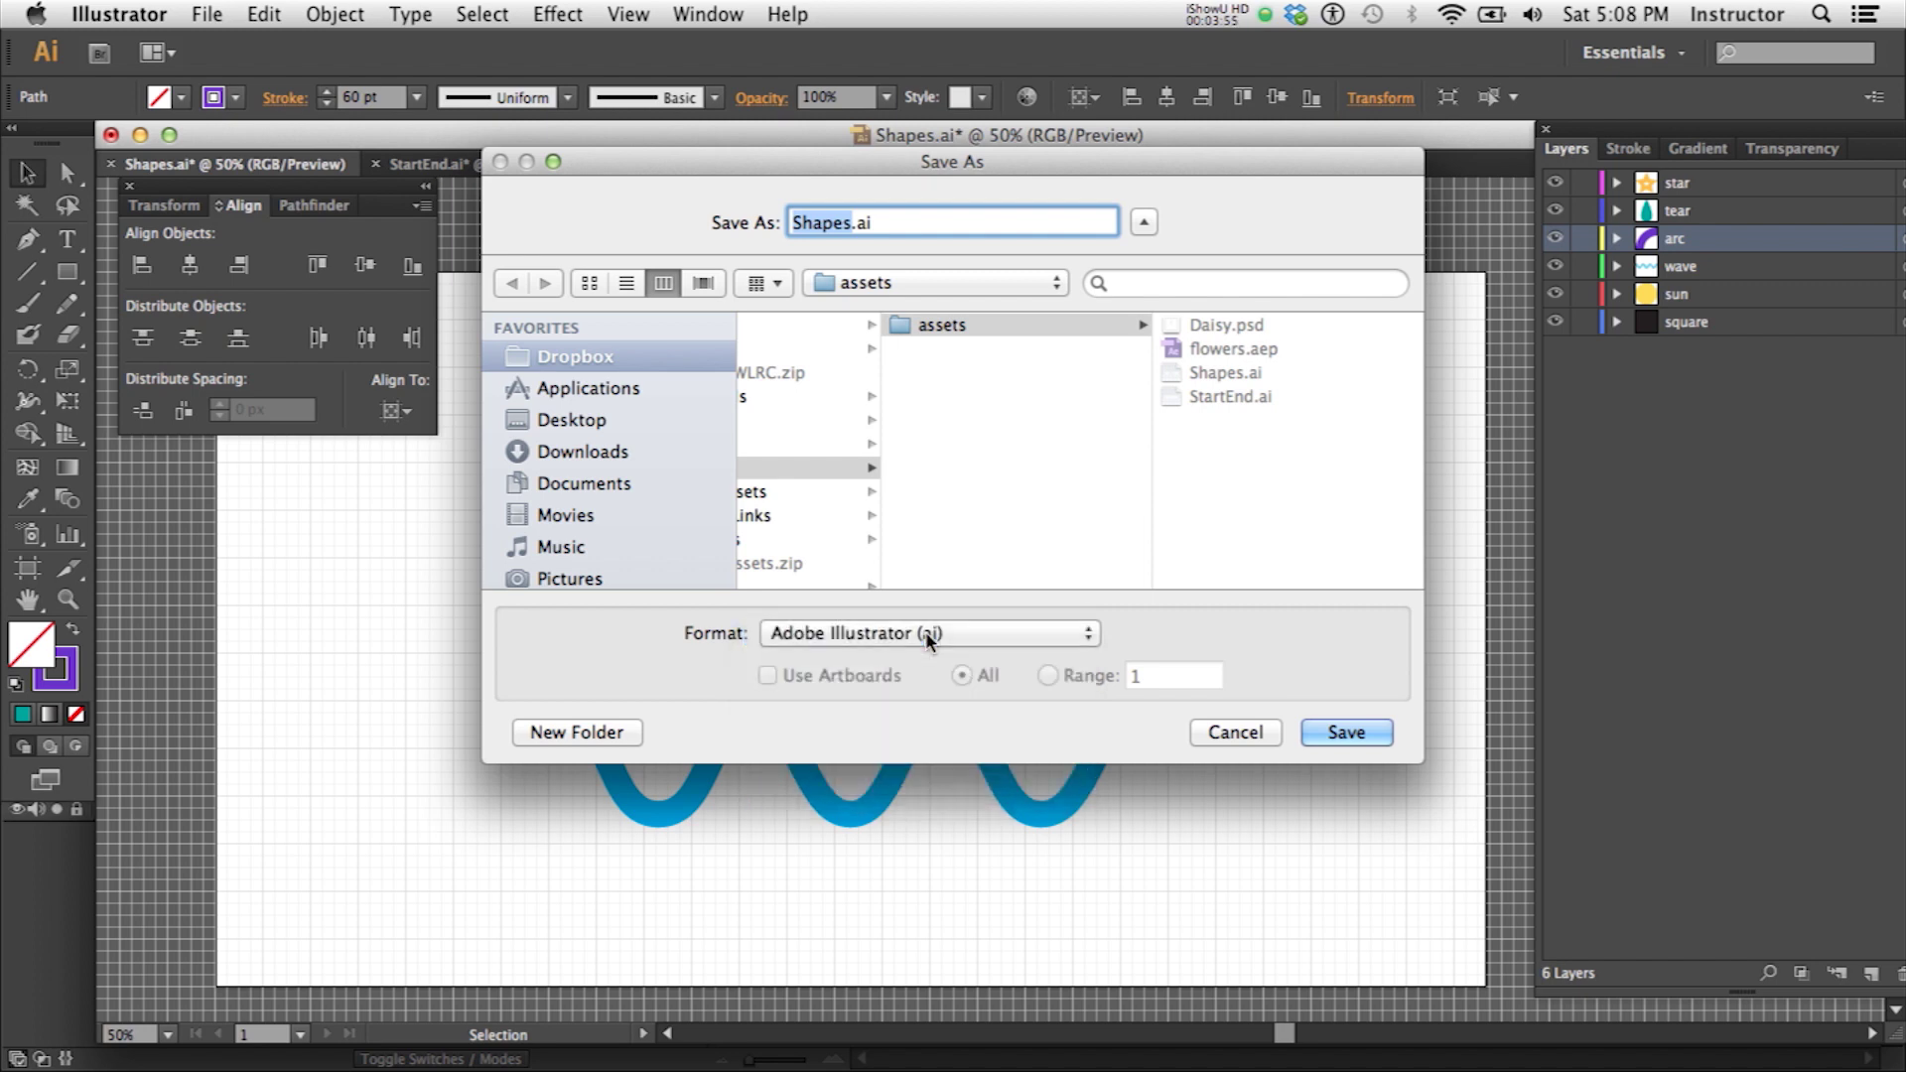
click(1335, 733)
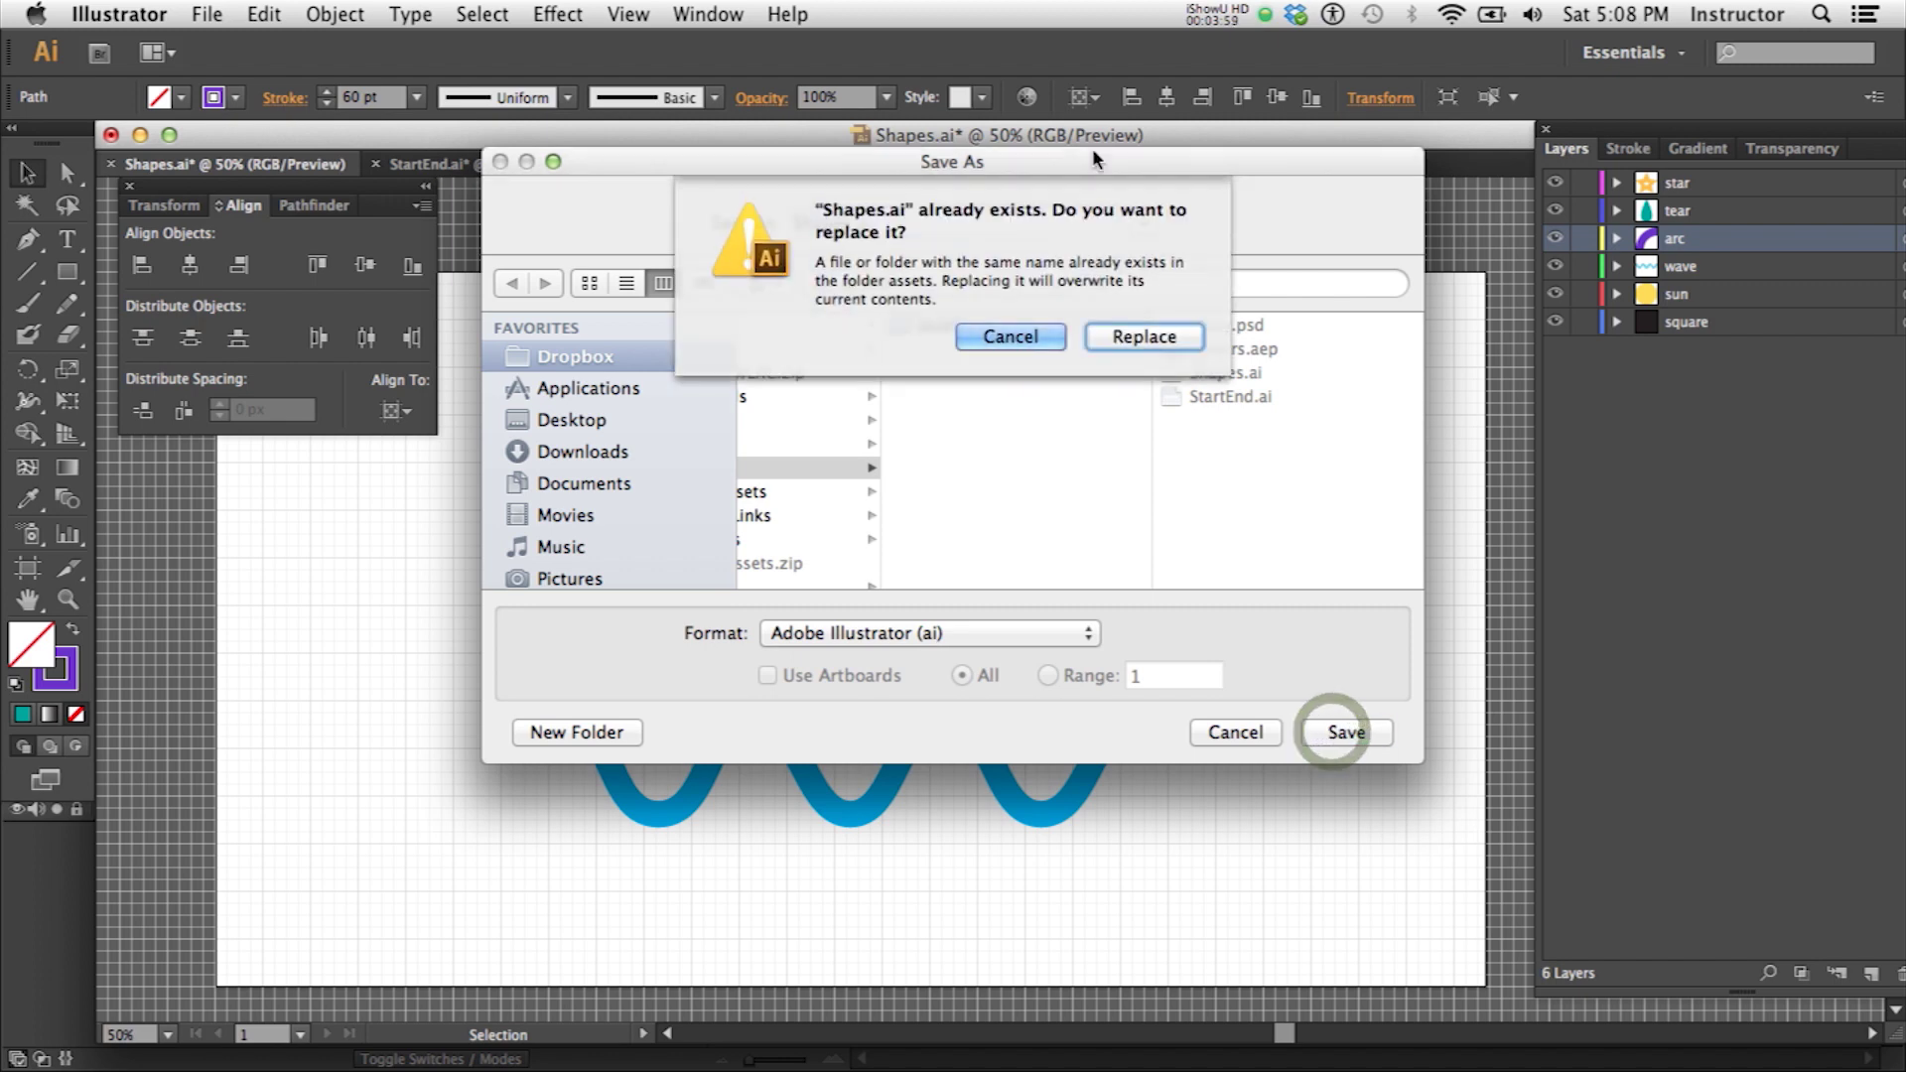
key(Return)
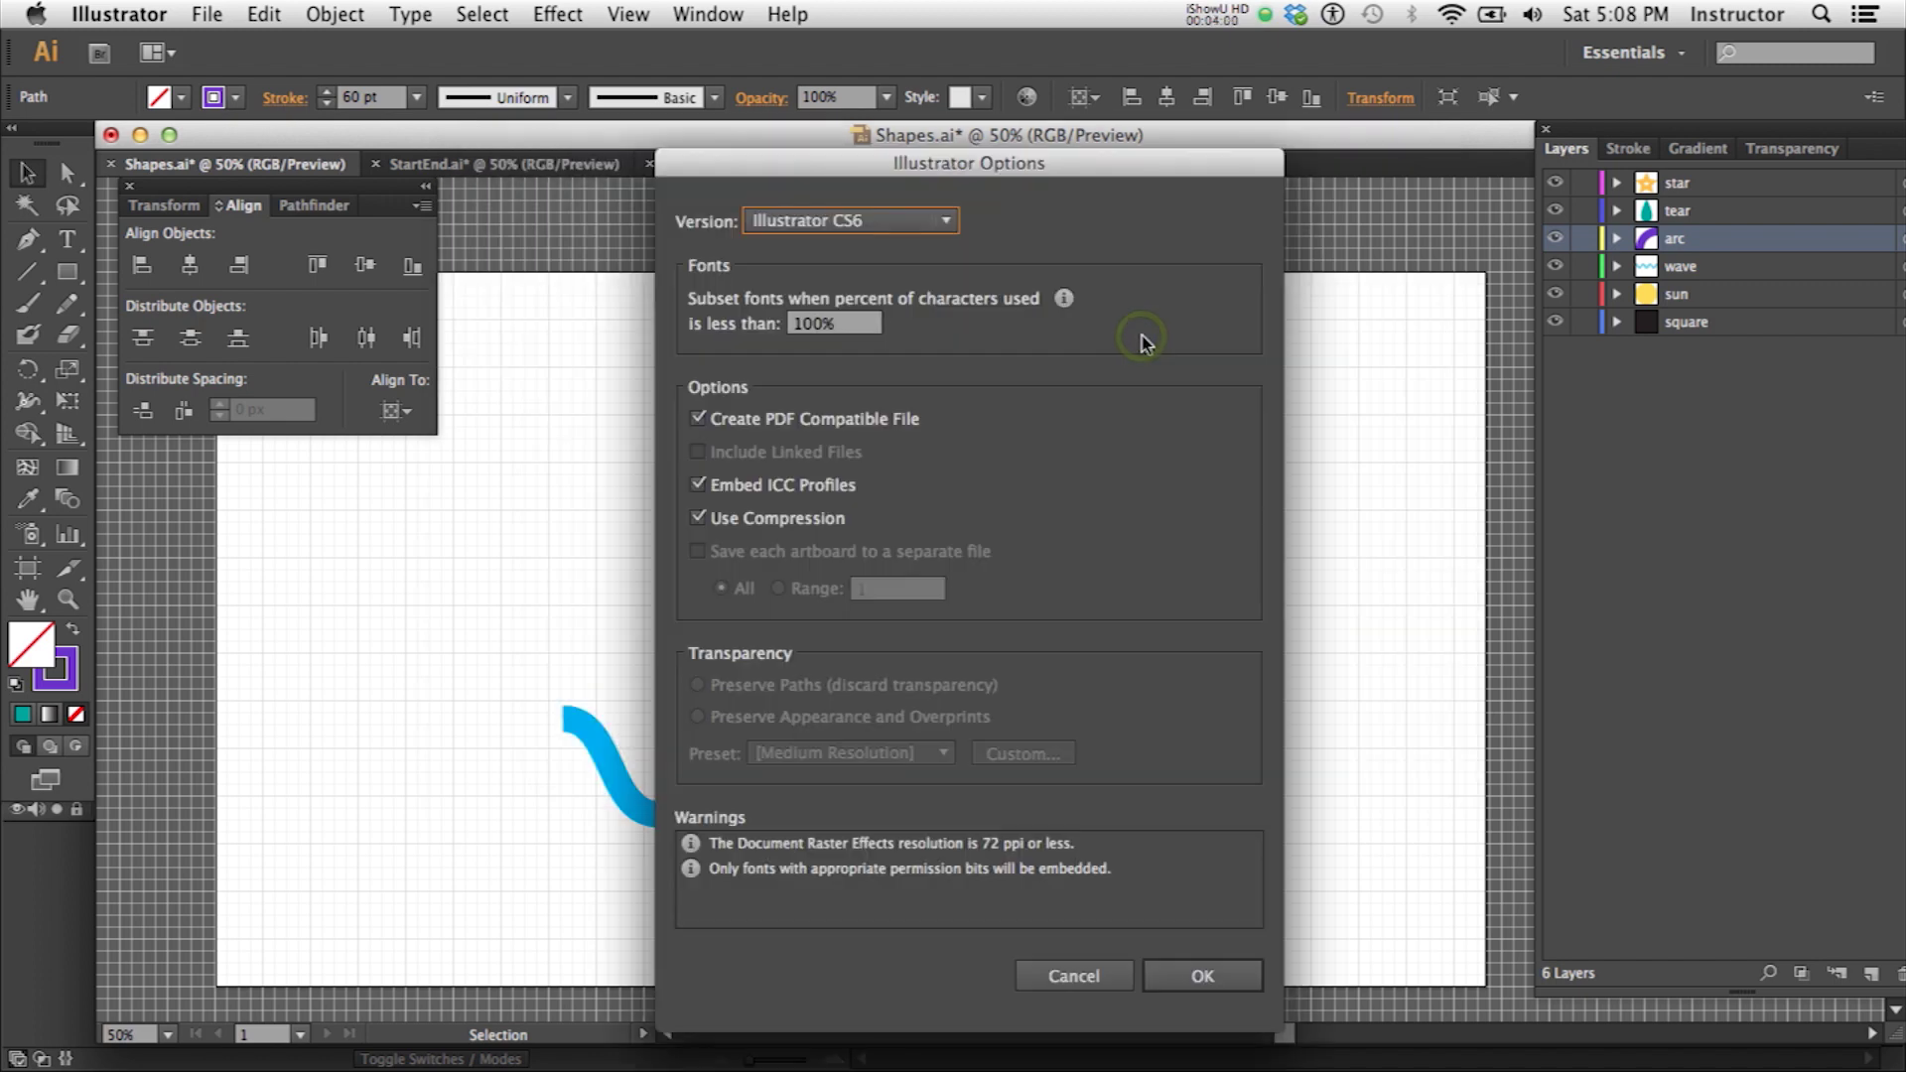
click(1198, 975)
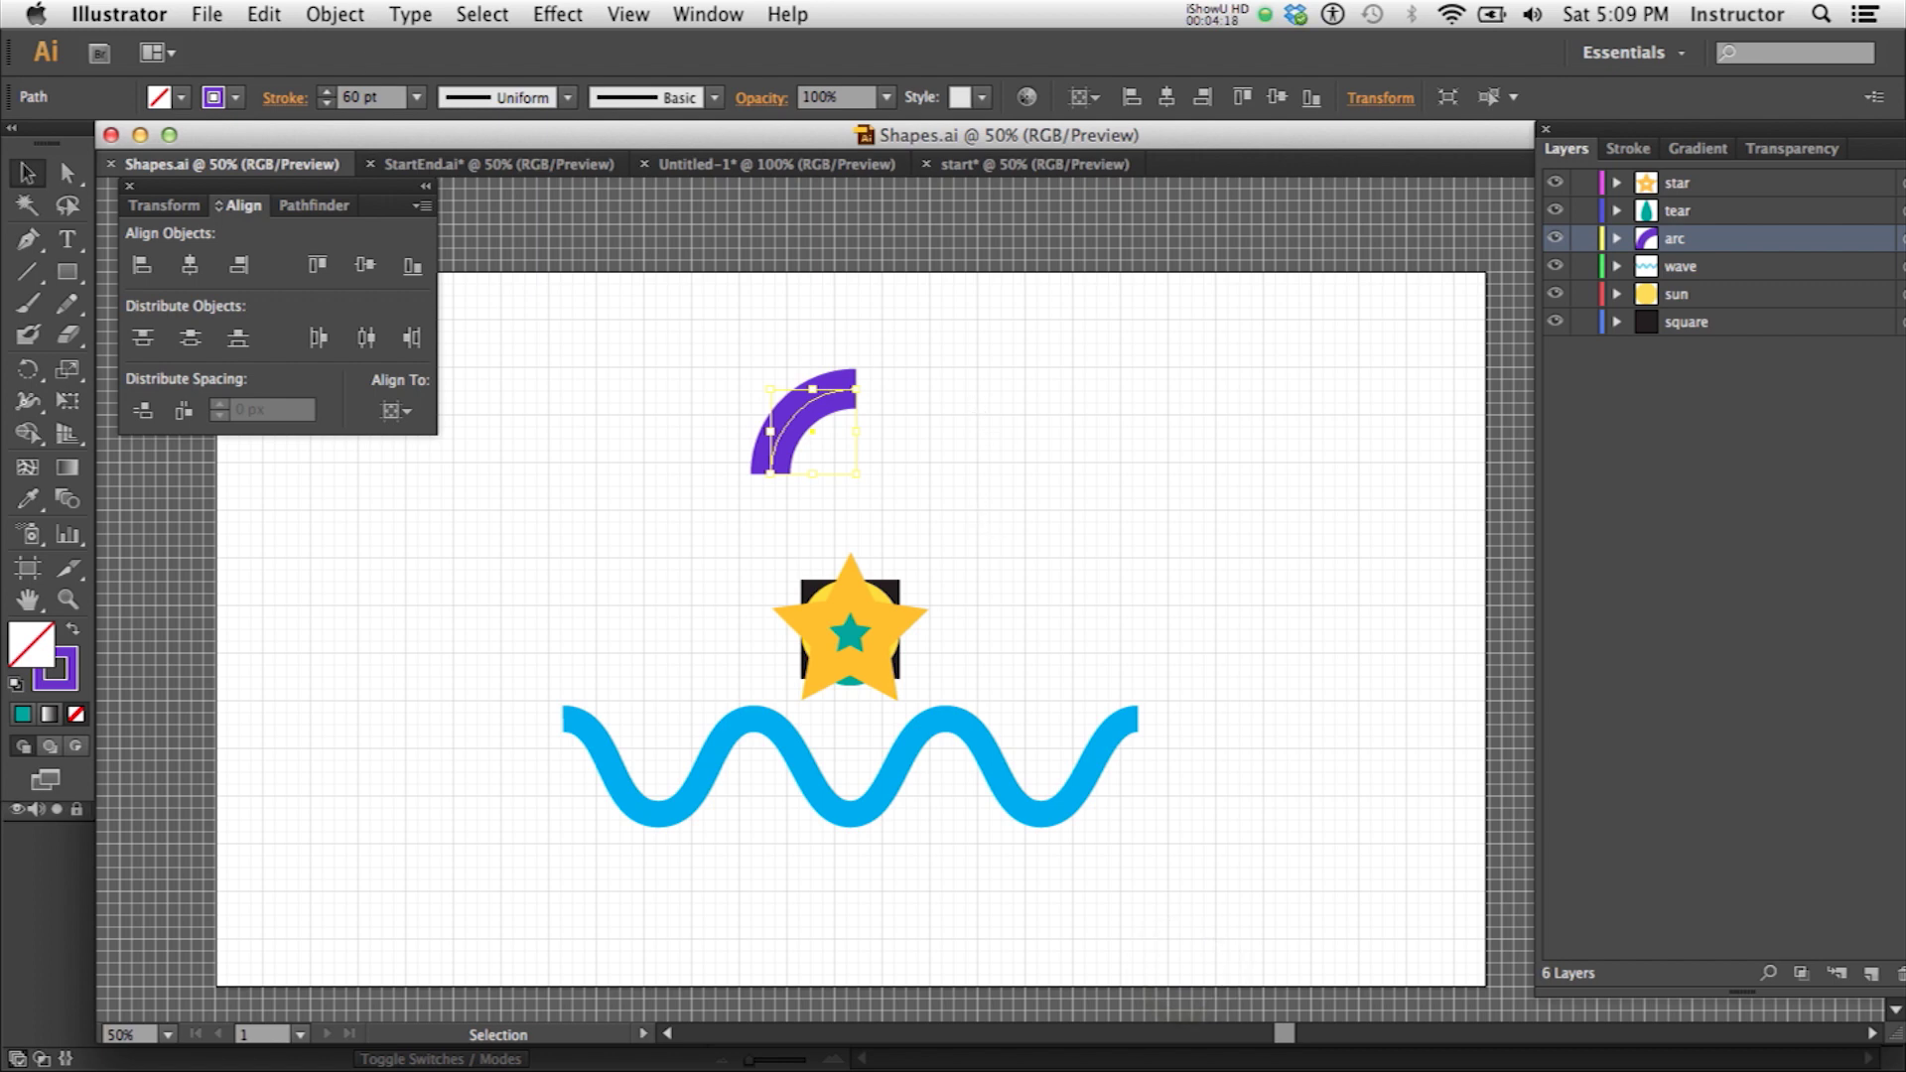
click(132, 16)
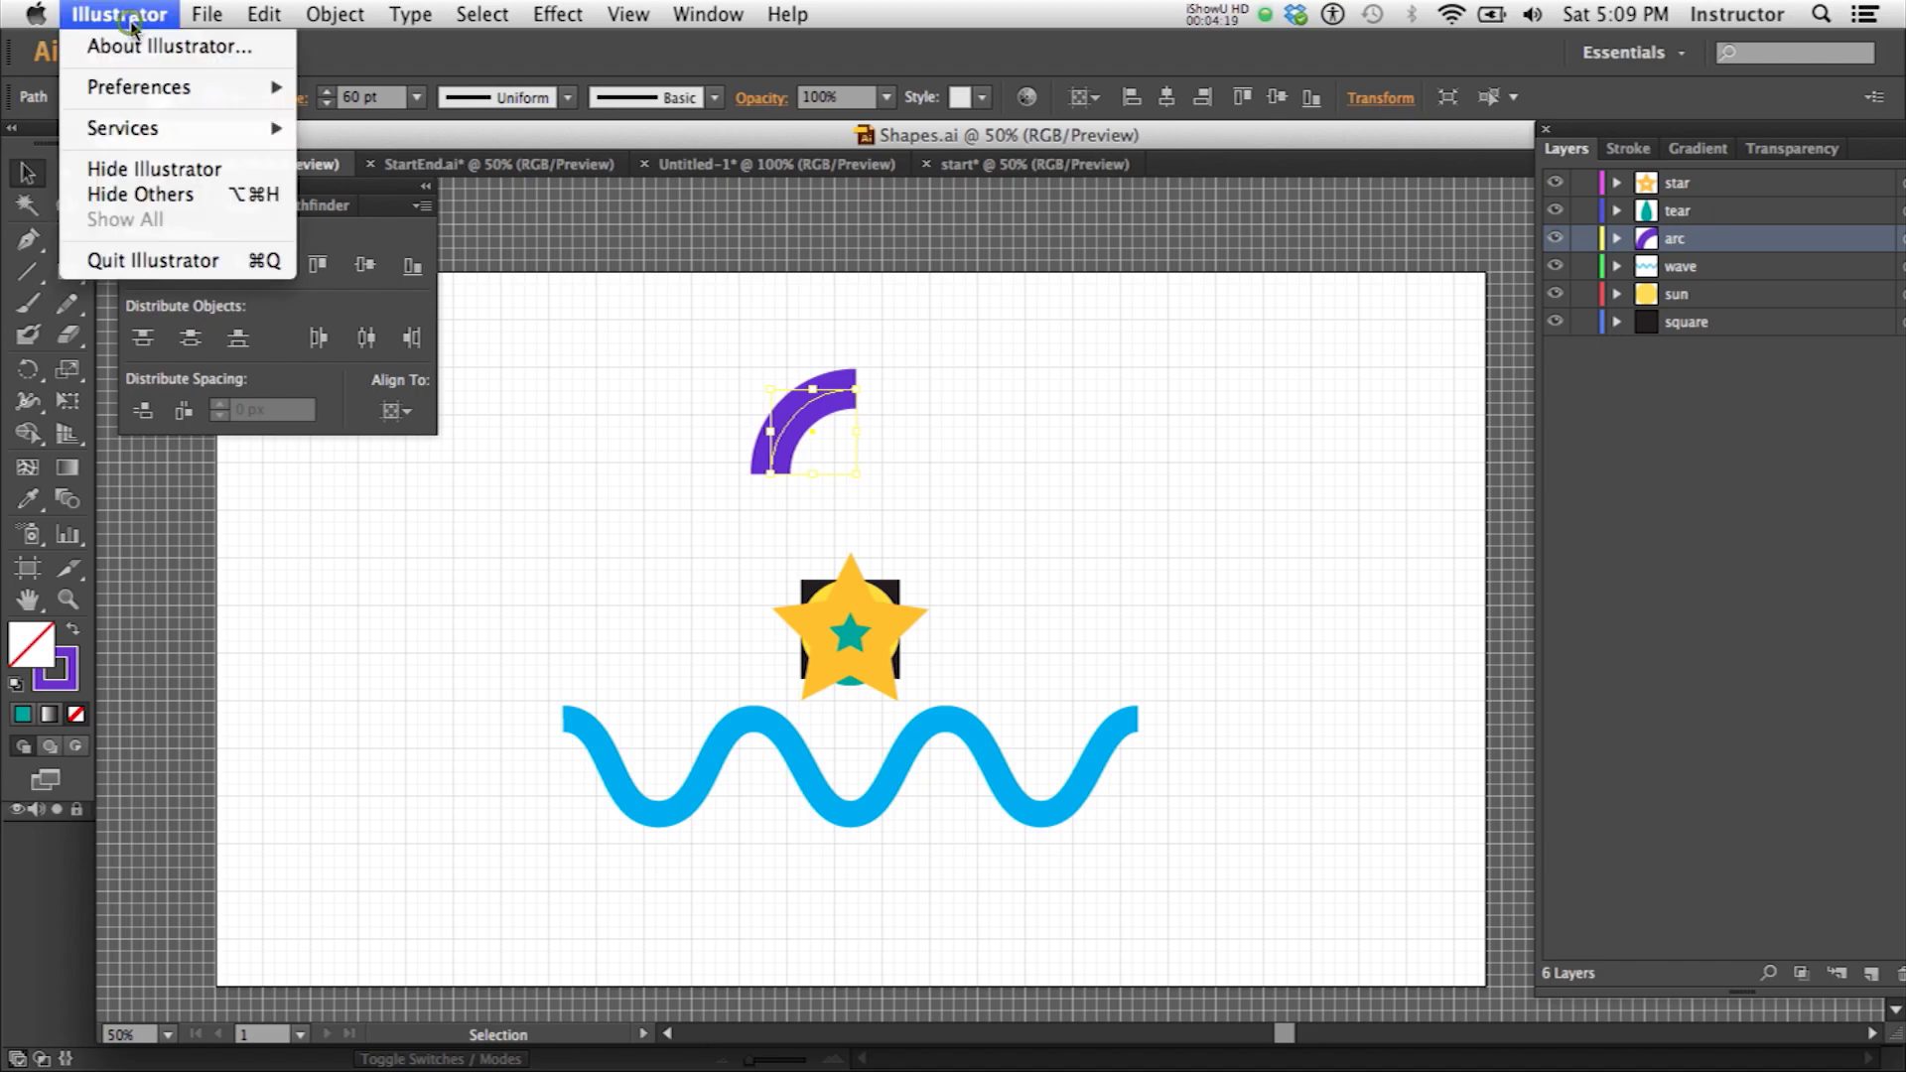
Hide Illustrator and After Effects to reveal the Finder desktop.
click(133, 171)
click(99, 53)
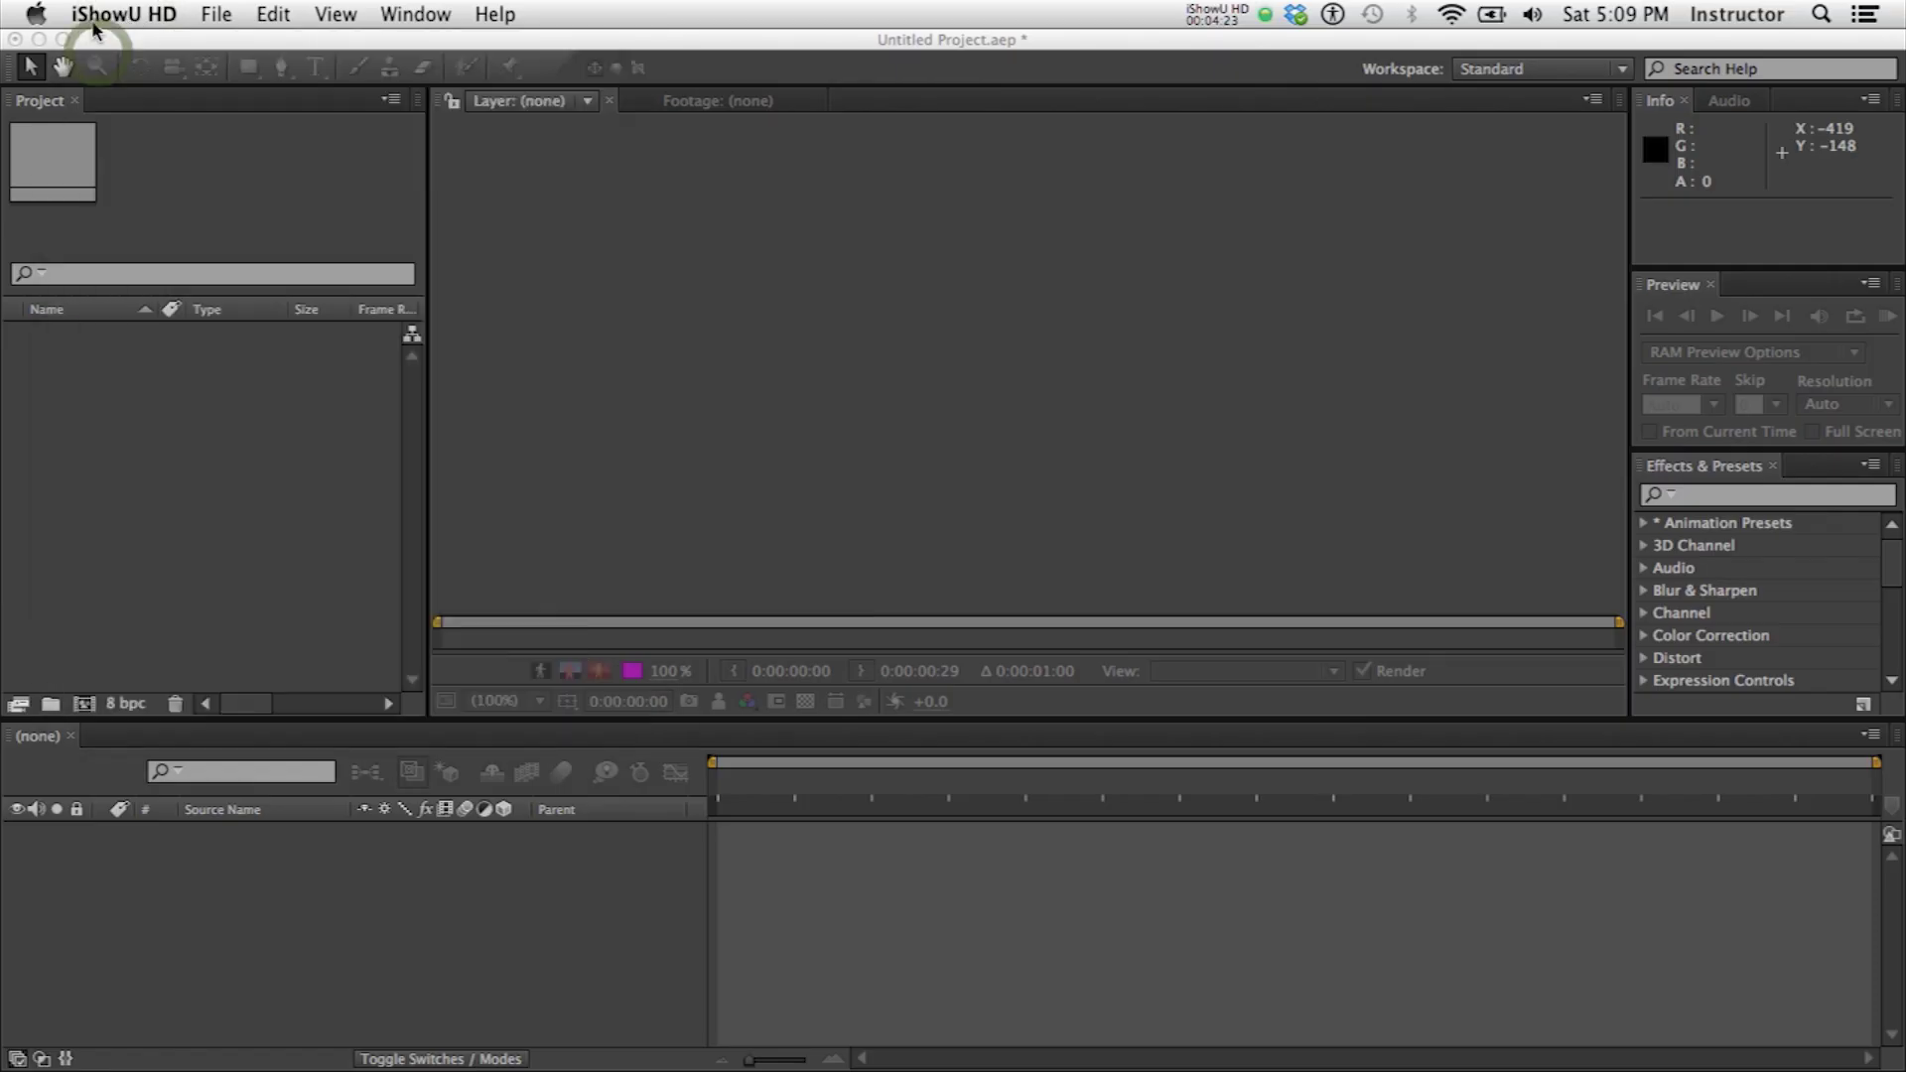
click(127, 45)
click(122, 14)
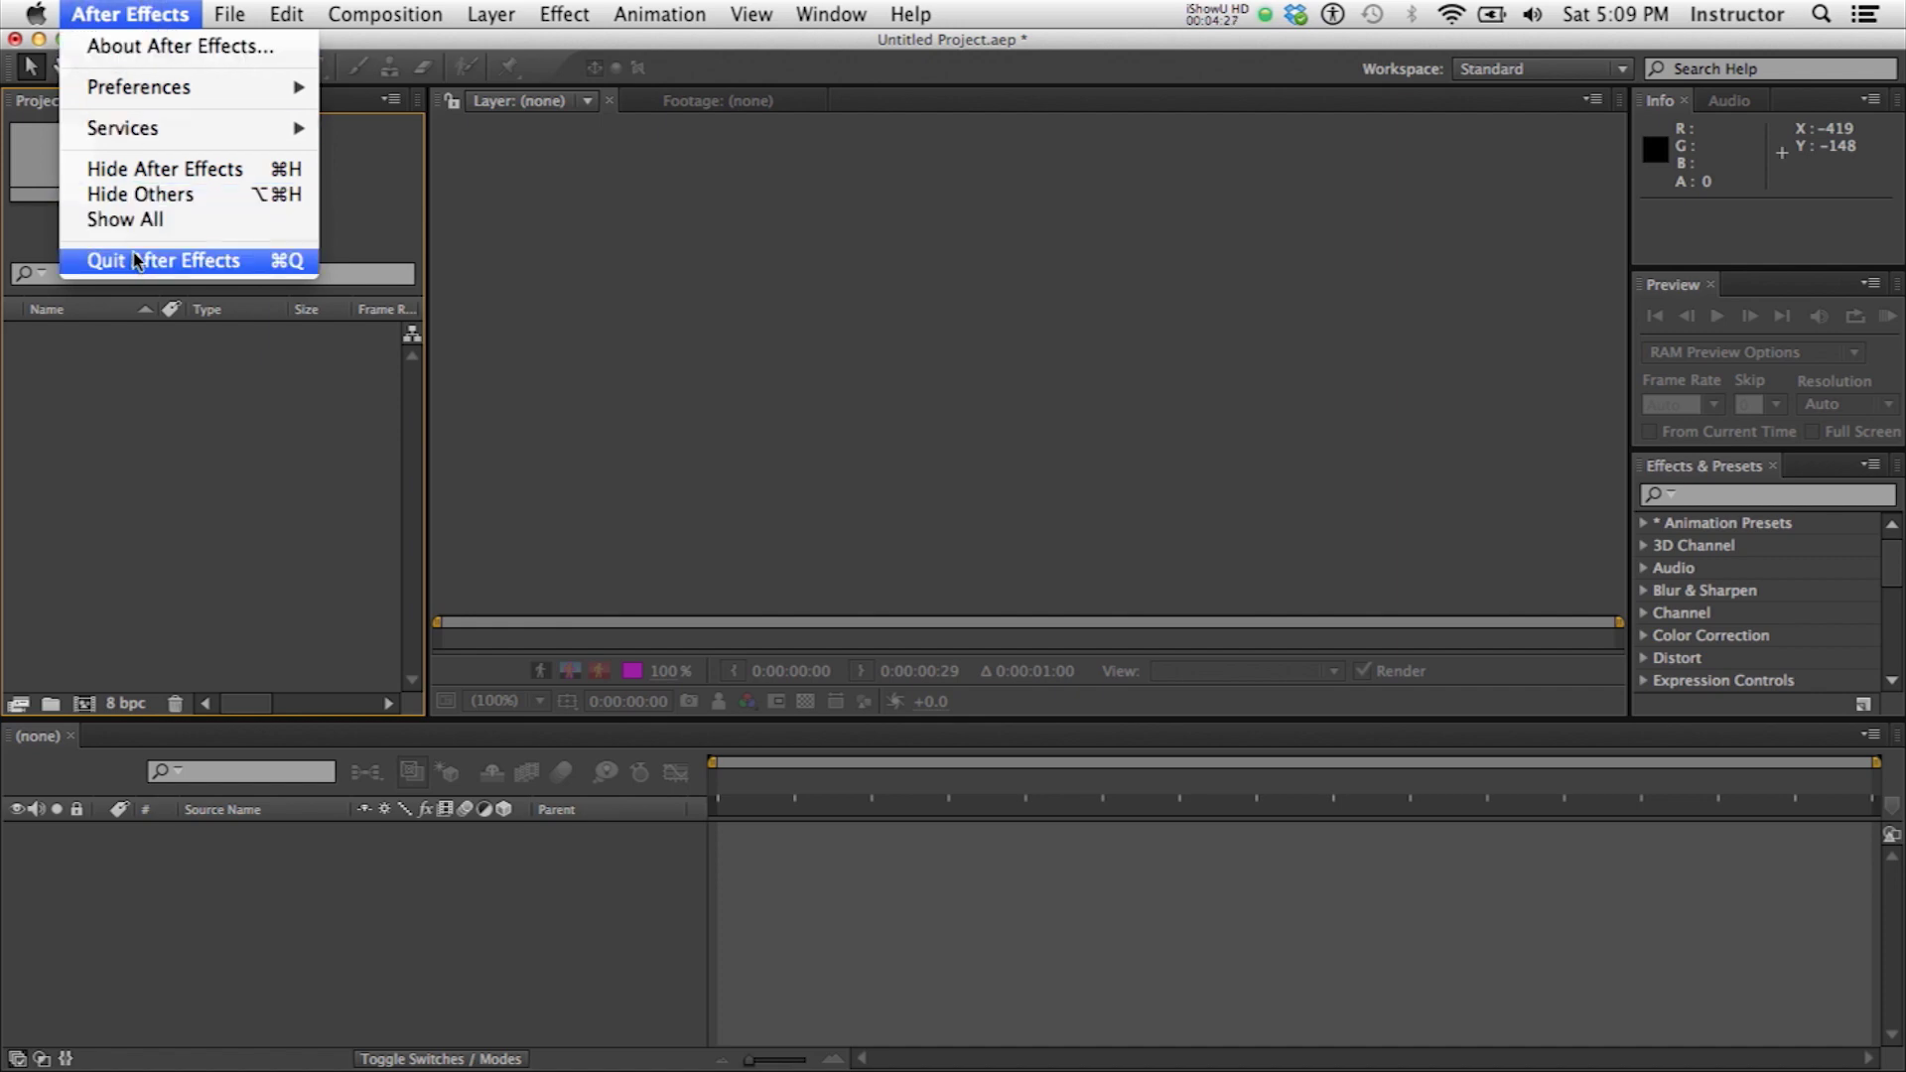
click(144, 170)
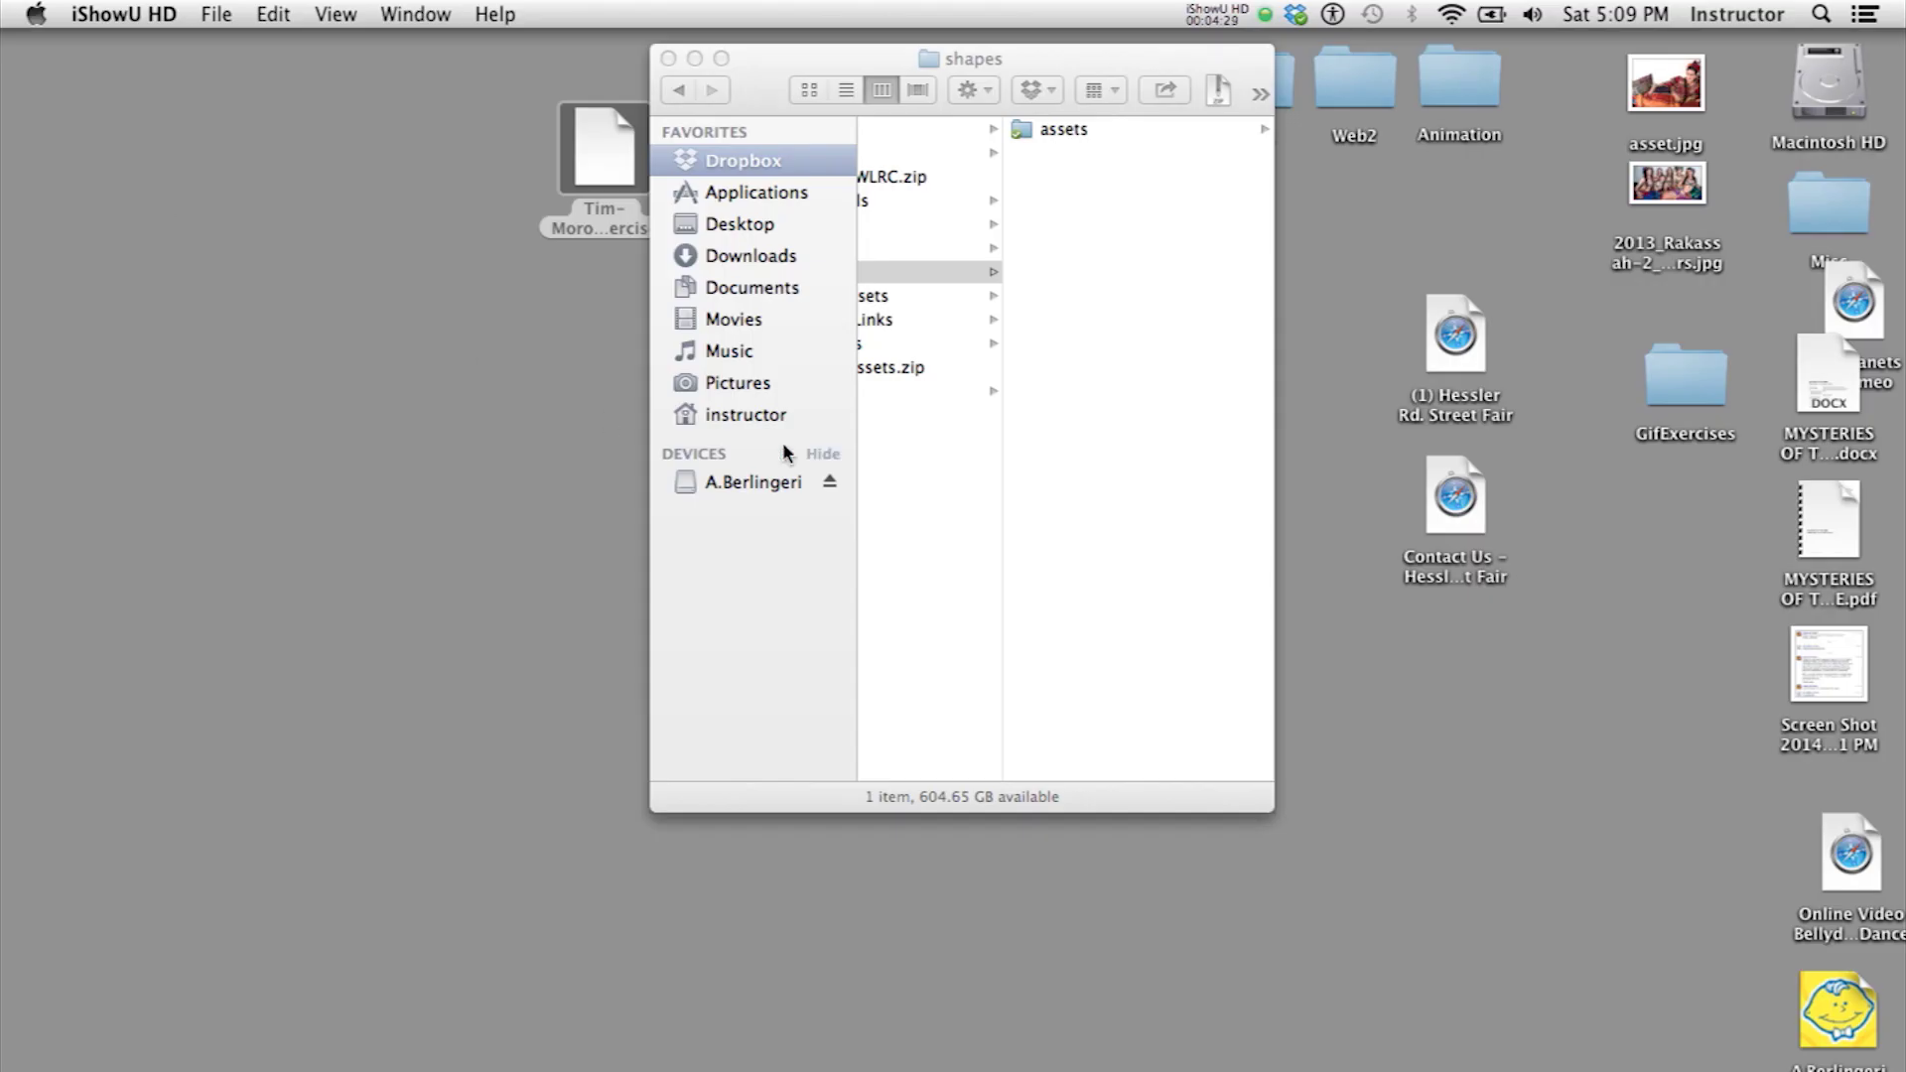
Enlarge the Finder window and start renaming the shapes folder to shapesProject.
drag(1017, 70, 819, 55)
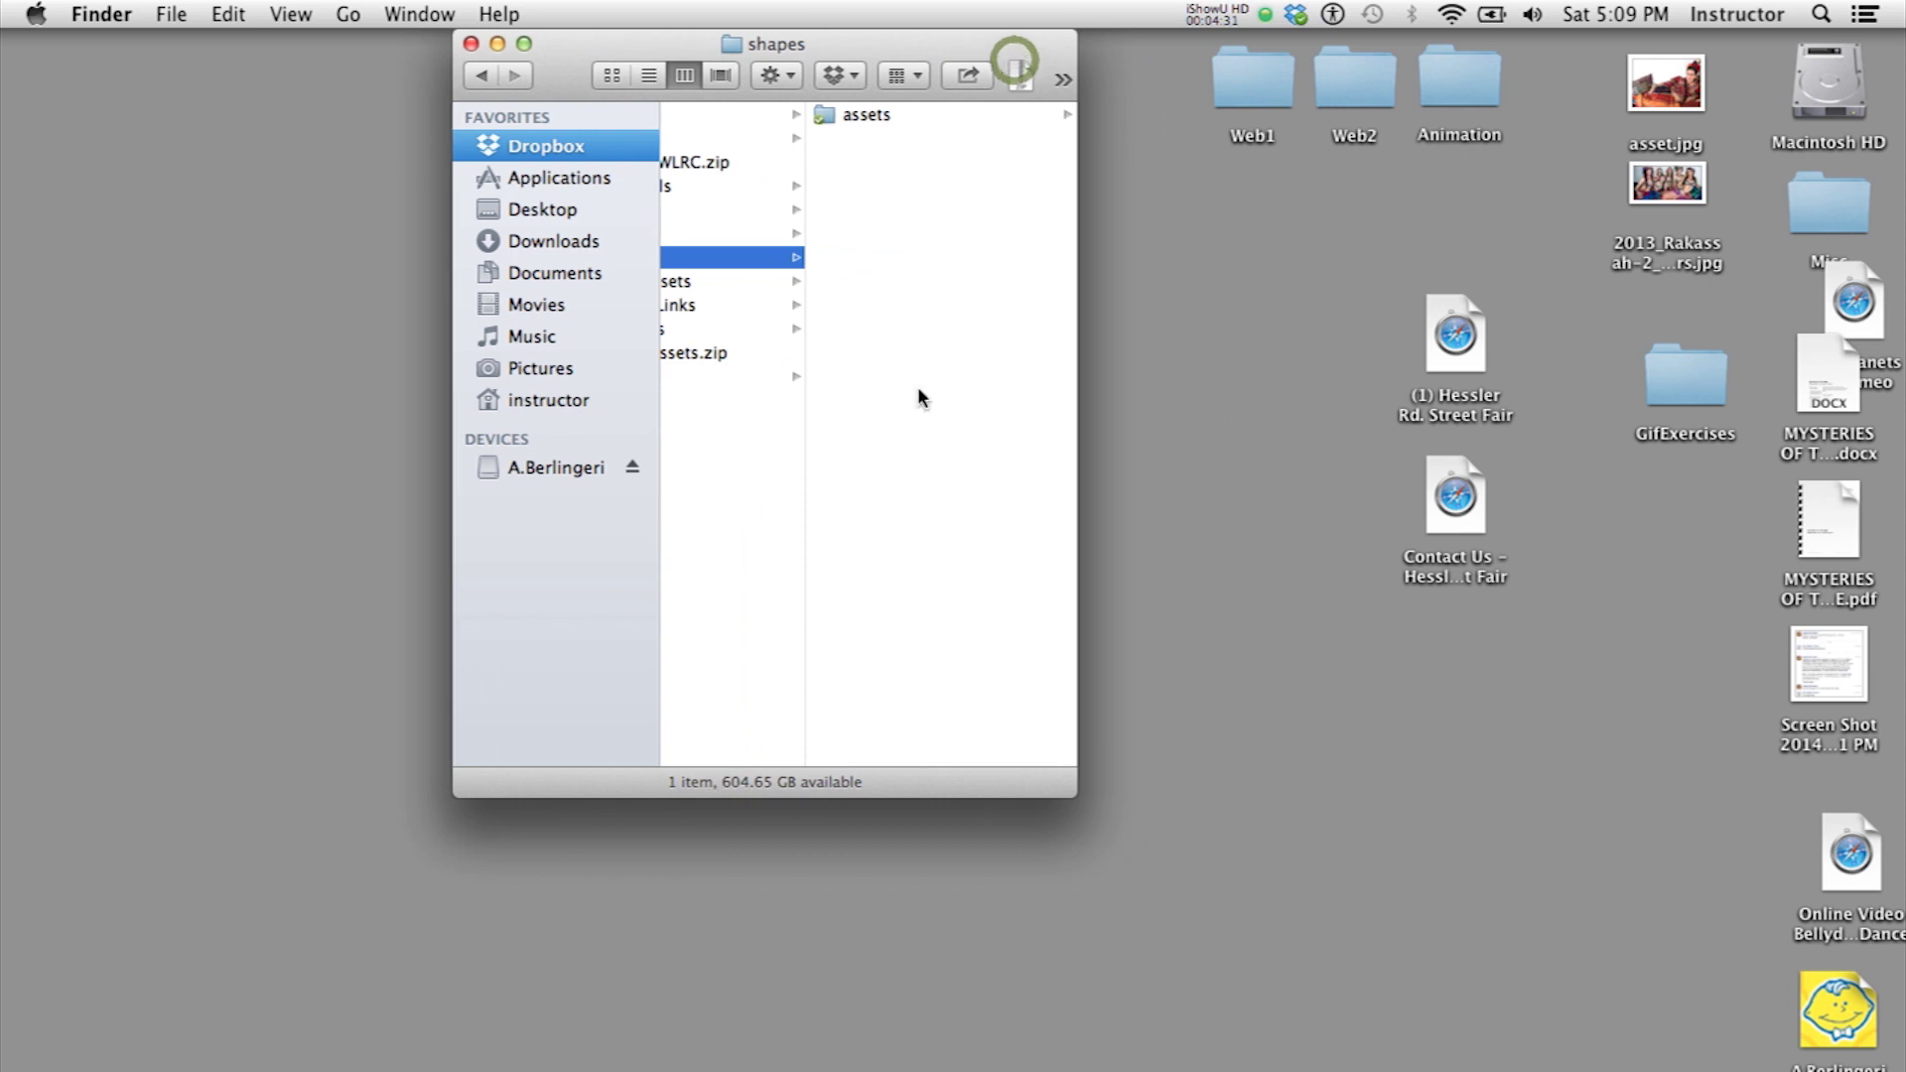
drag(1071, 794, 1455, 903)
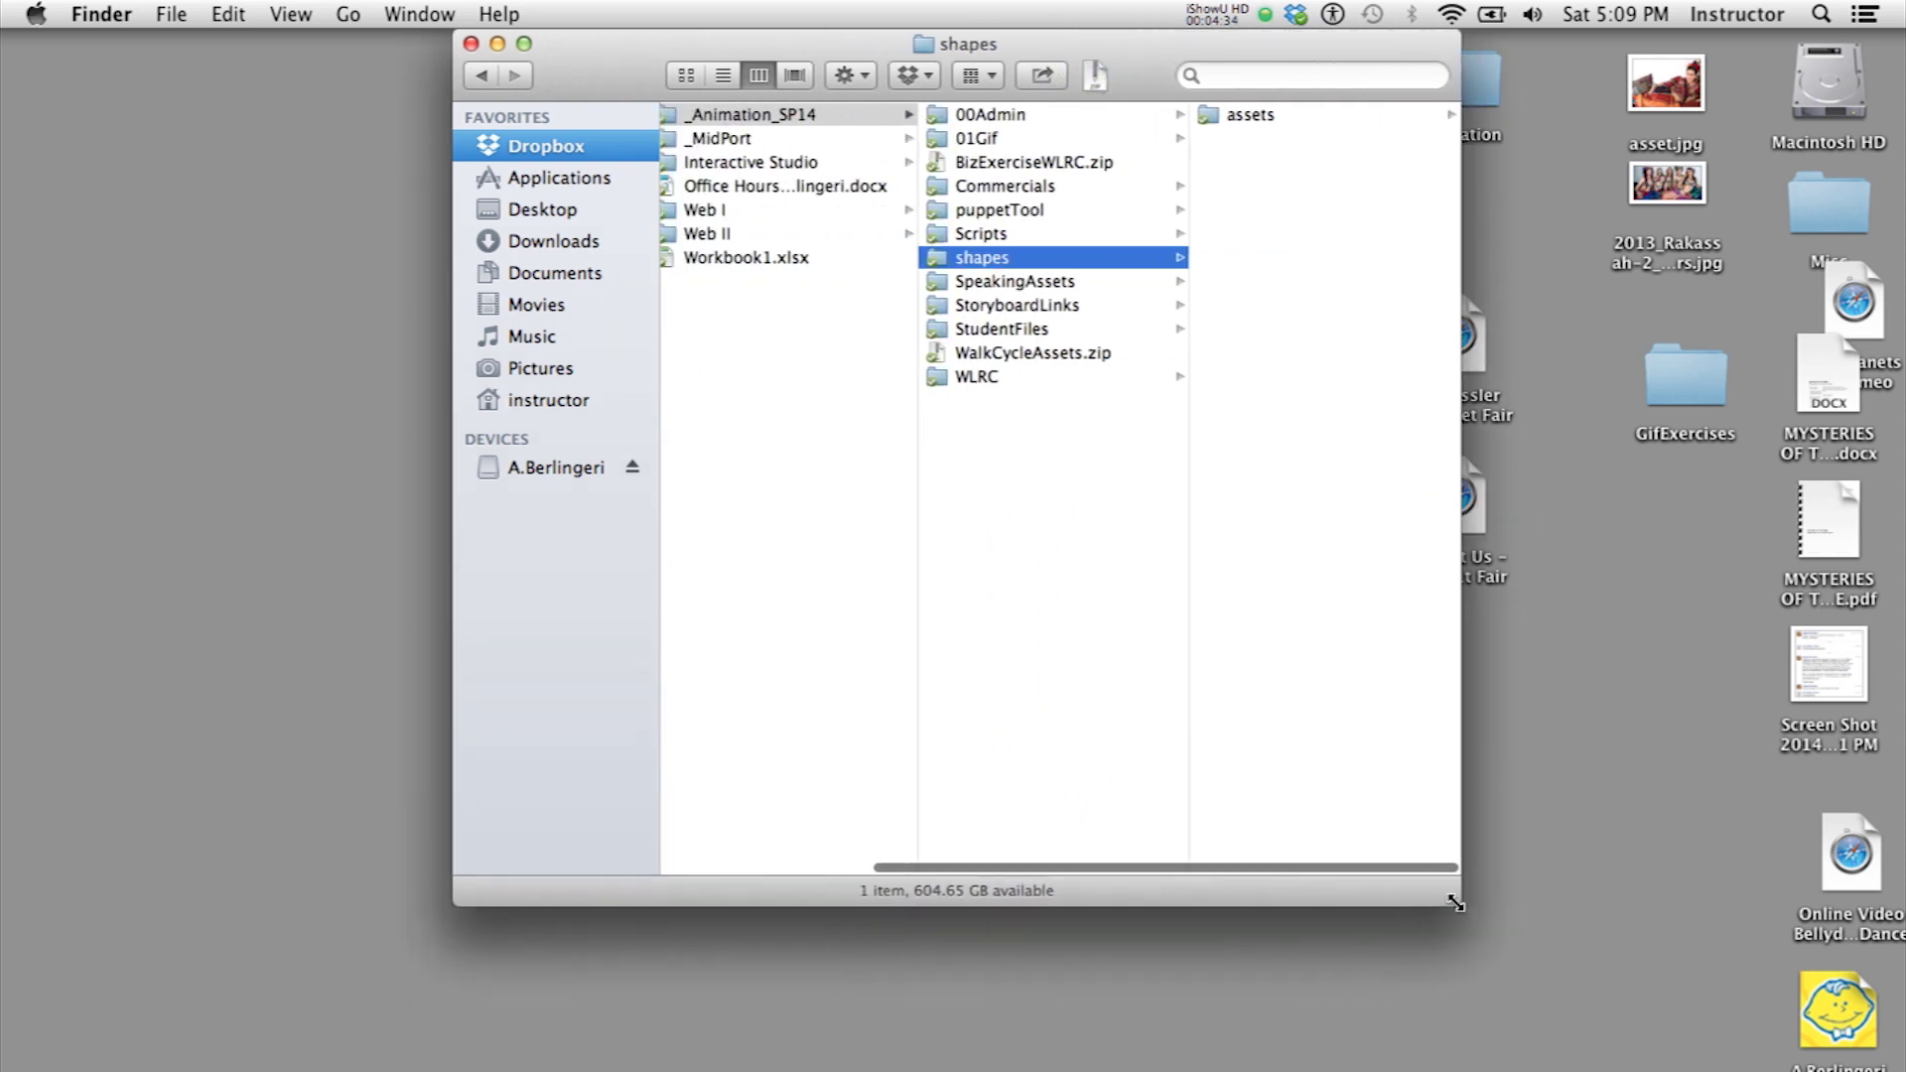
click(983, 260)
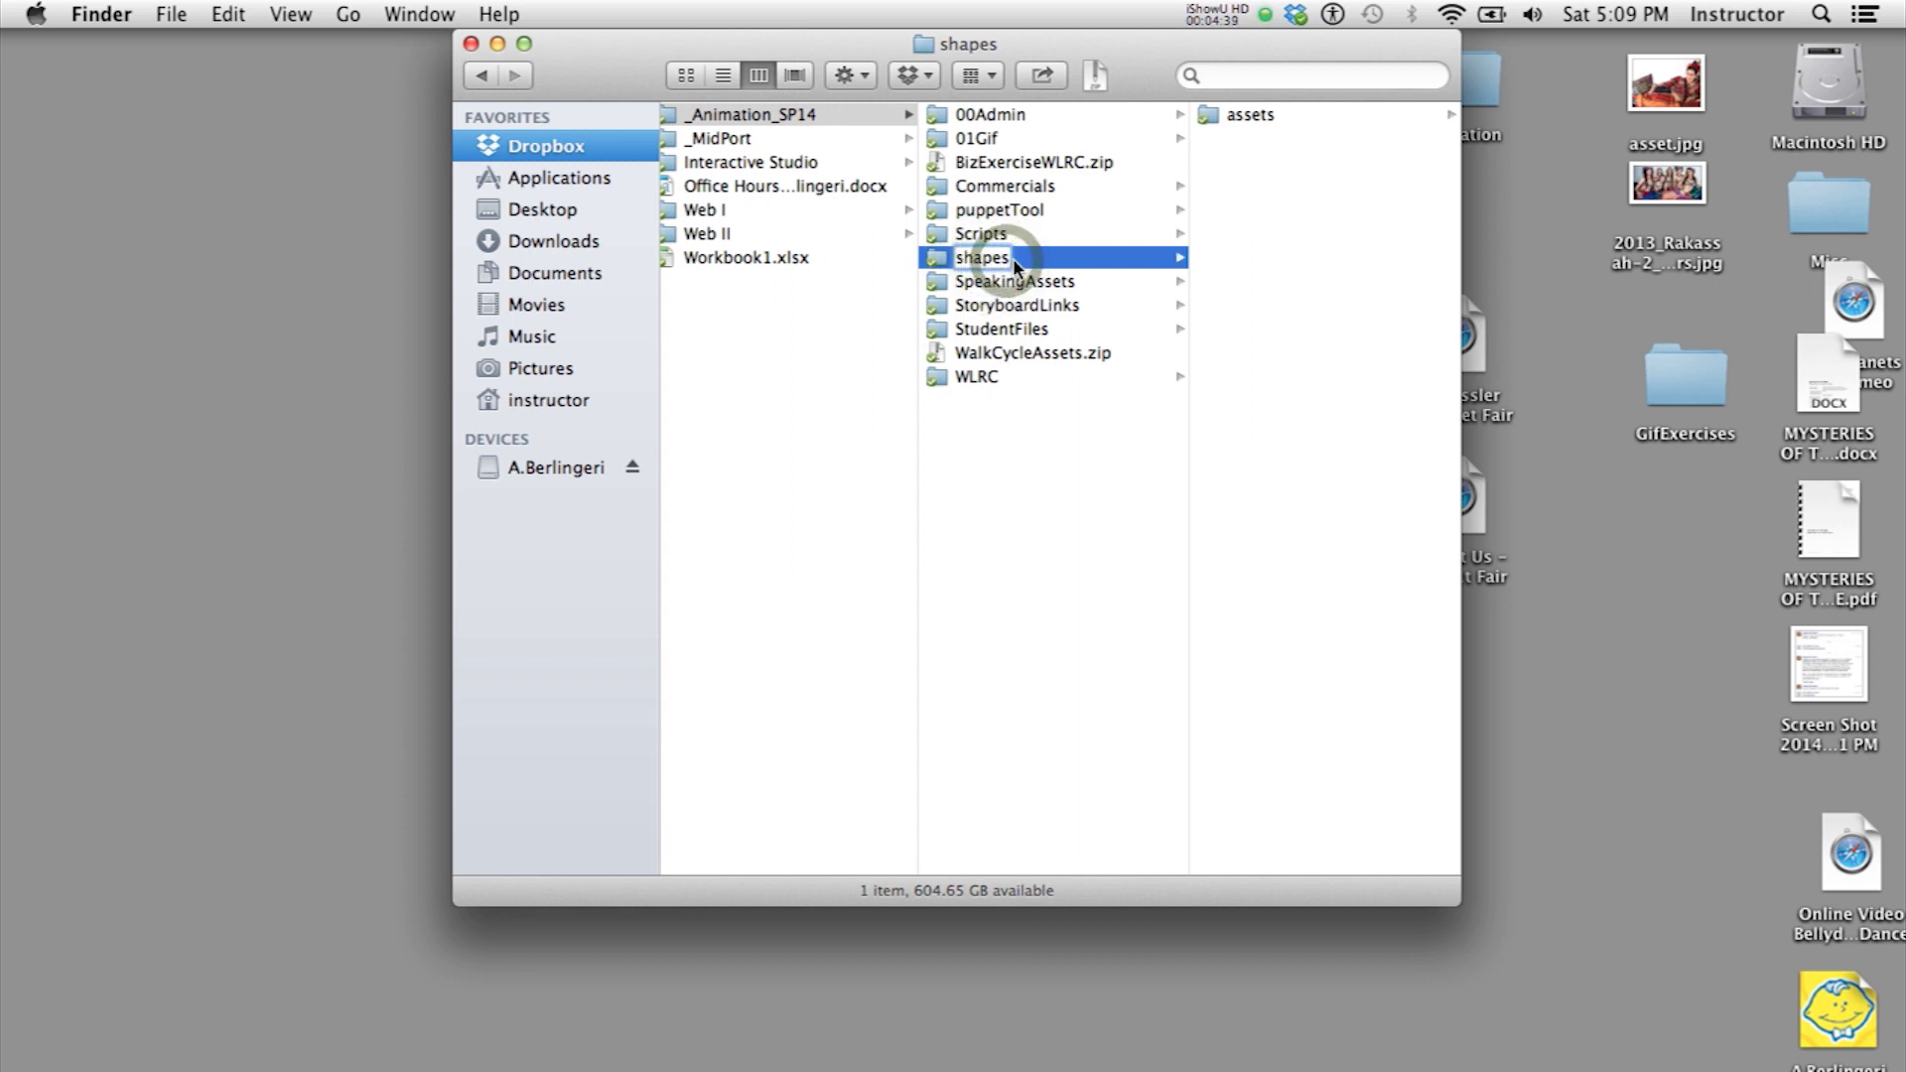
text(Project)
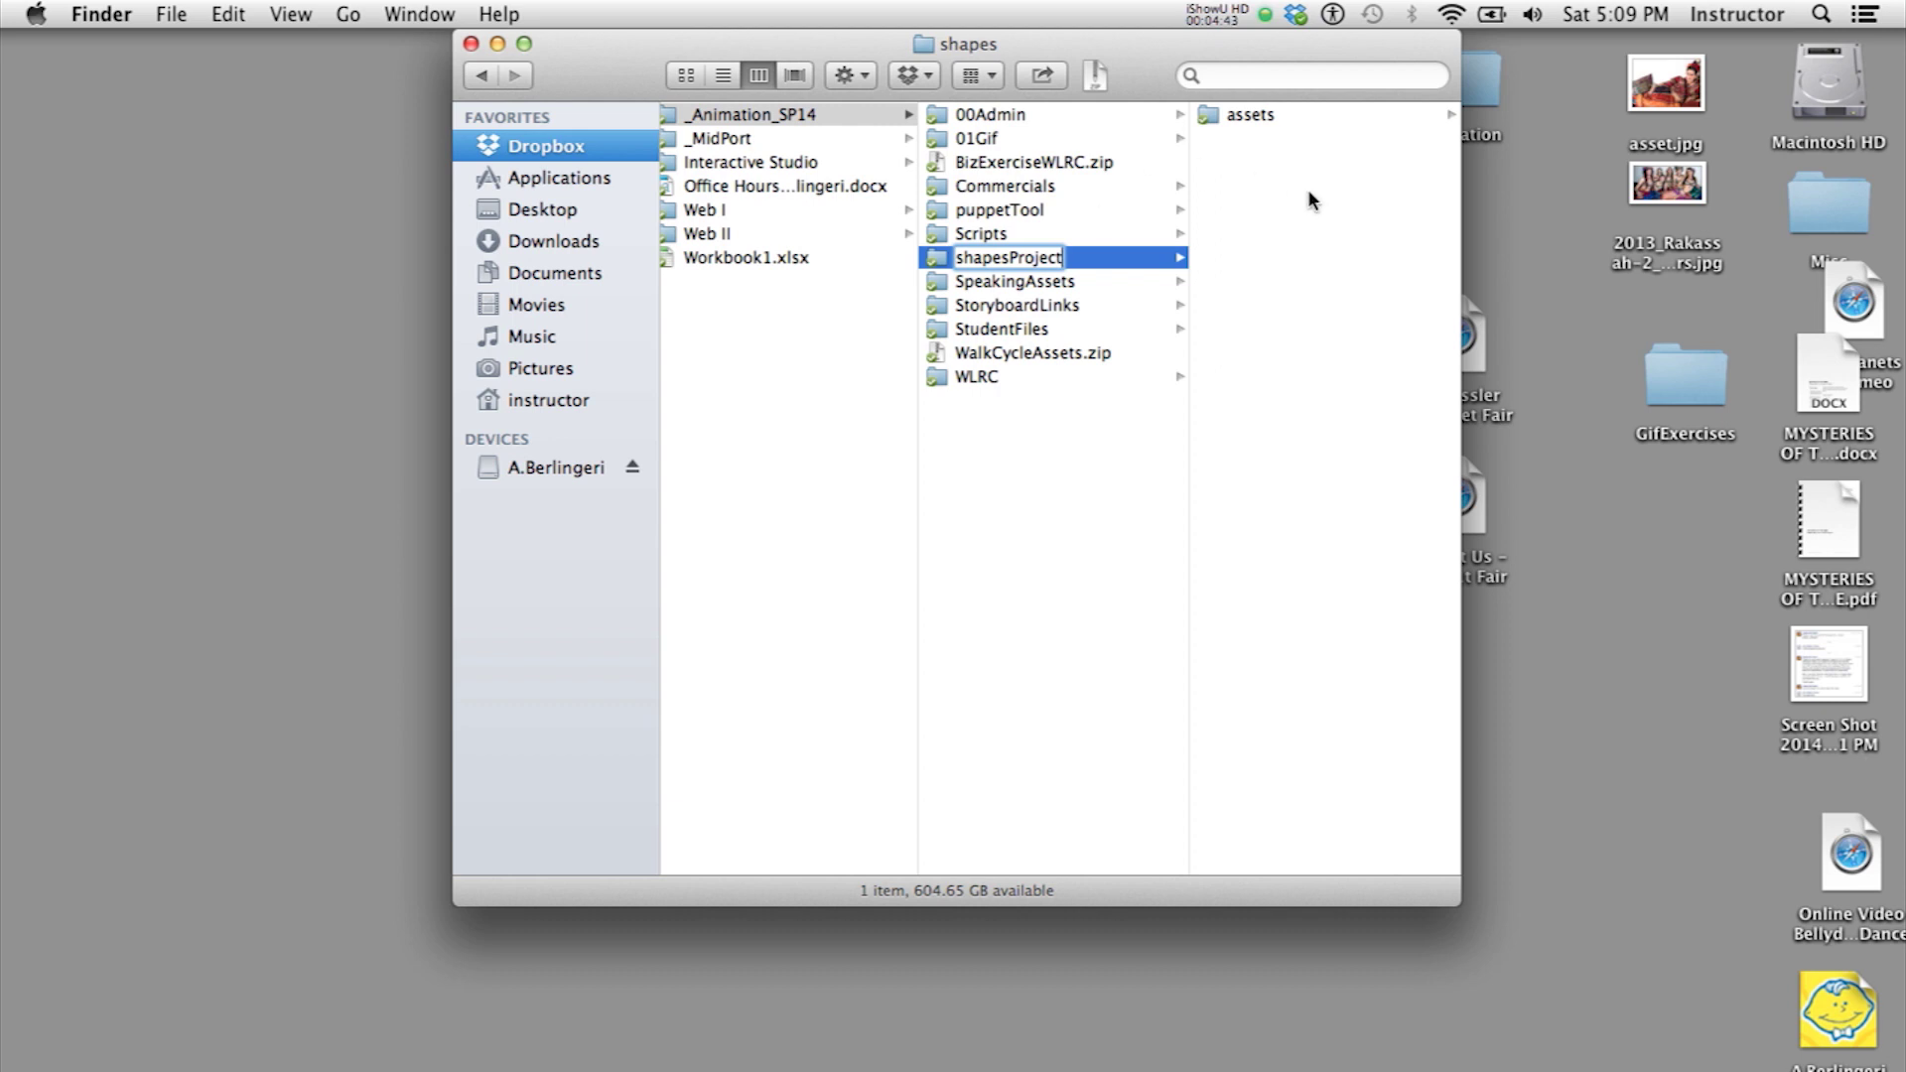
Confirm the shapesProject name and select Shapes.ai inside its assets folder.
click(1308, 193)
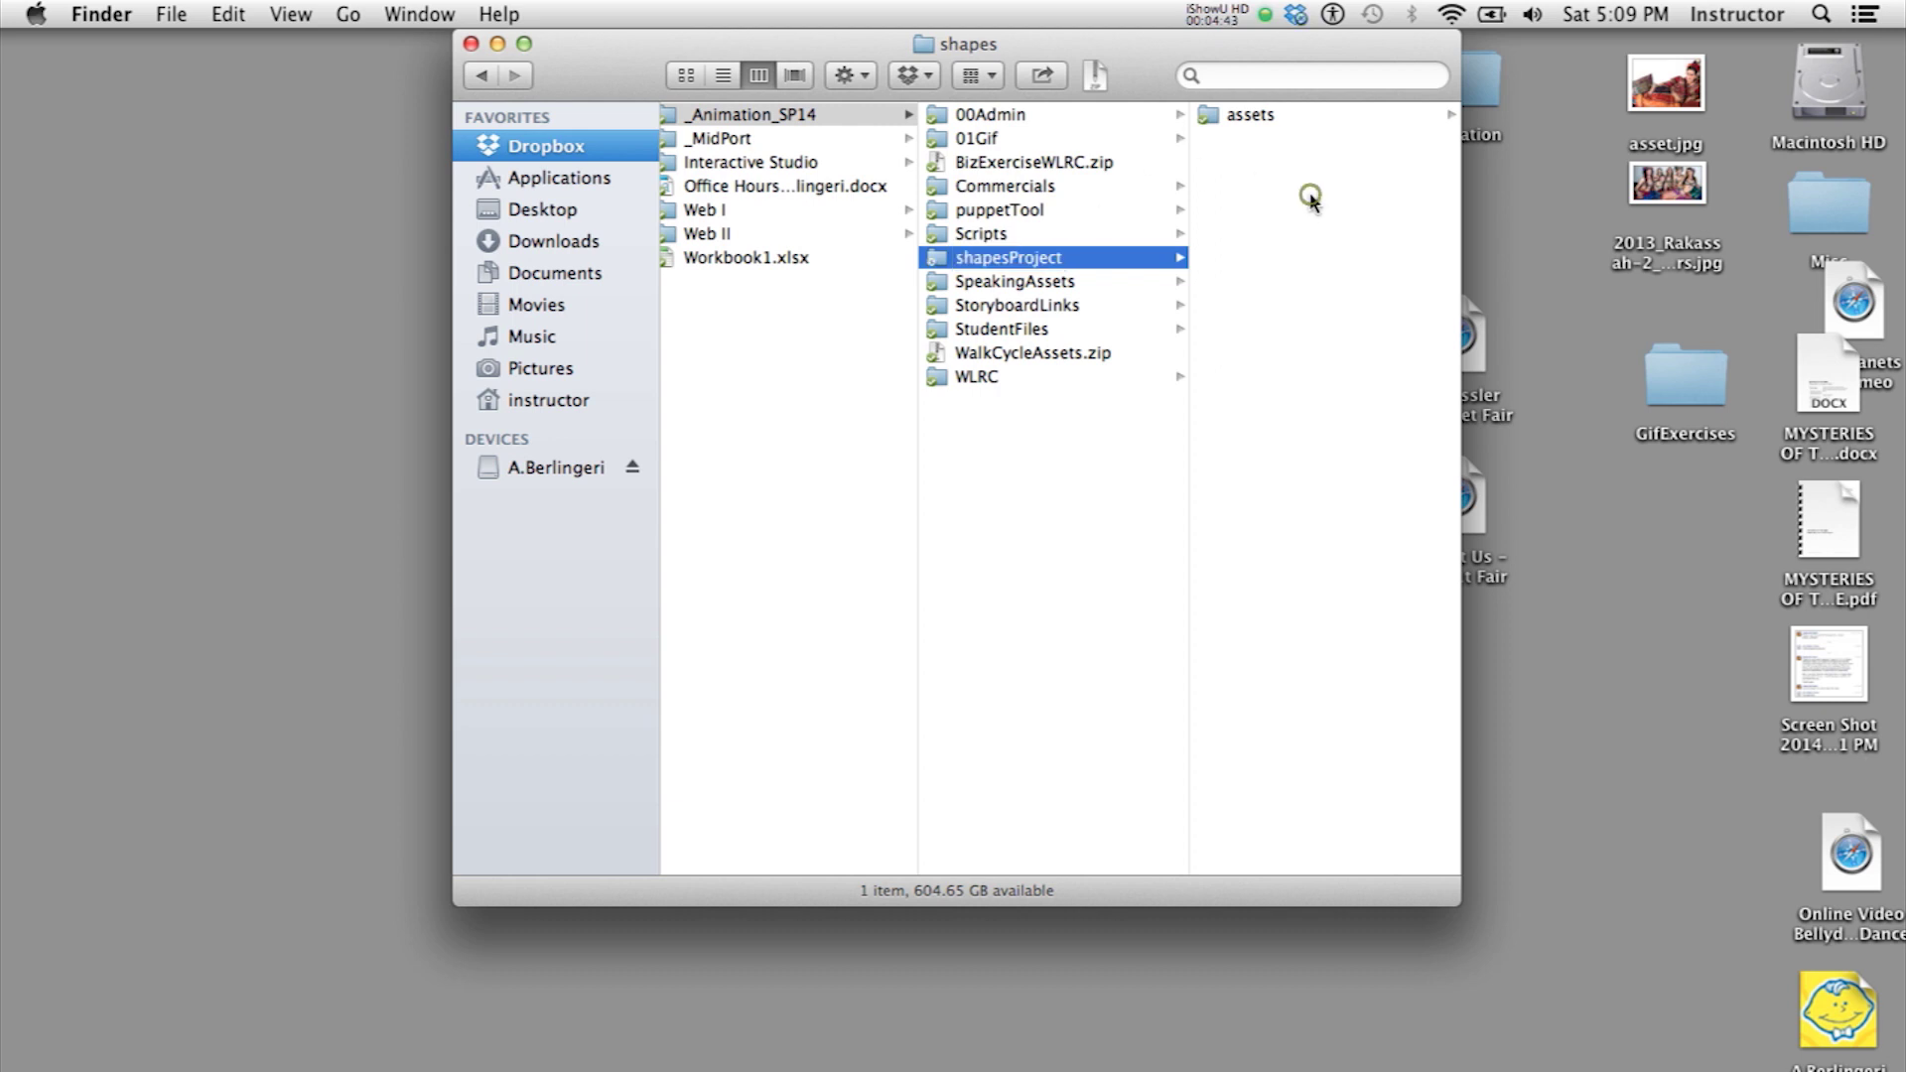
click(1210, 116)
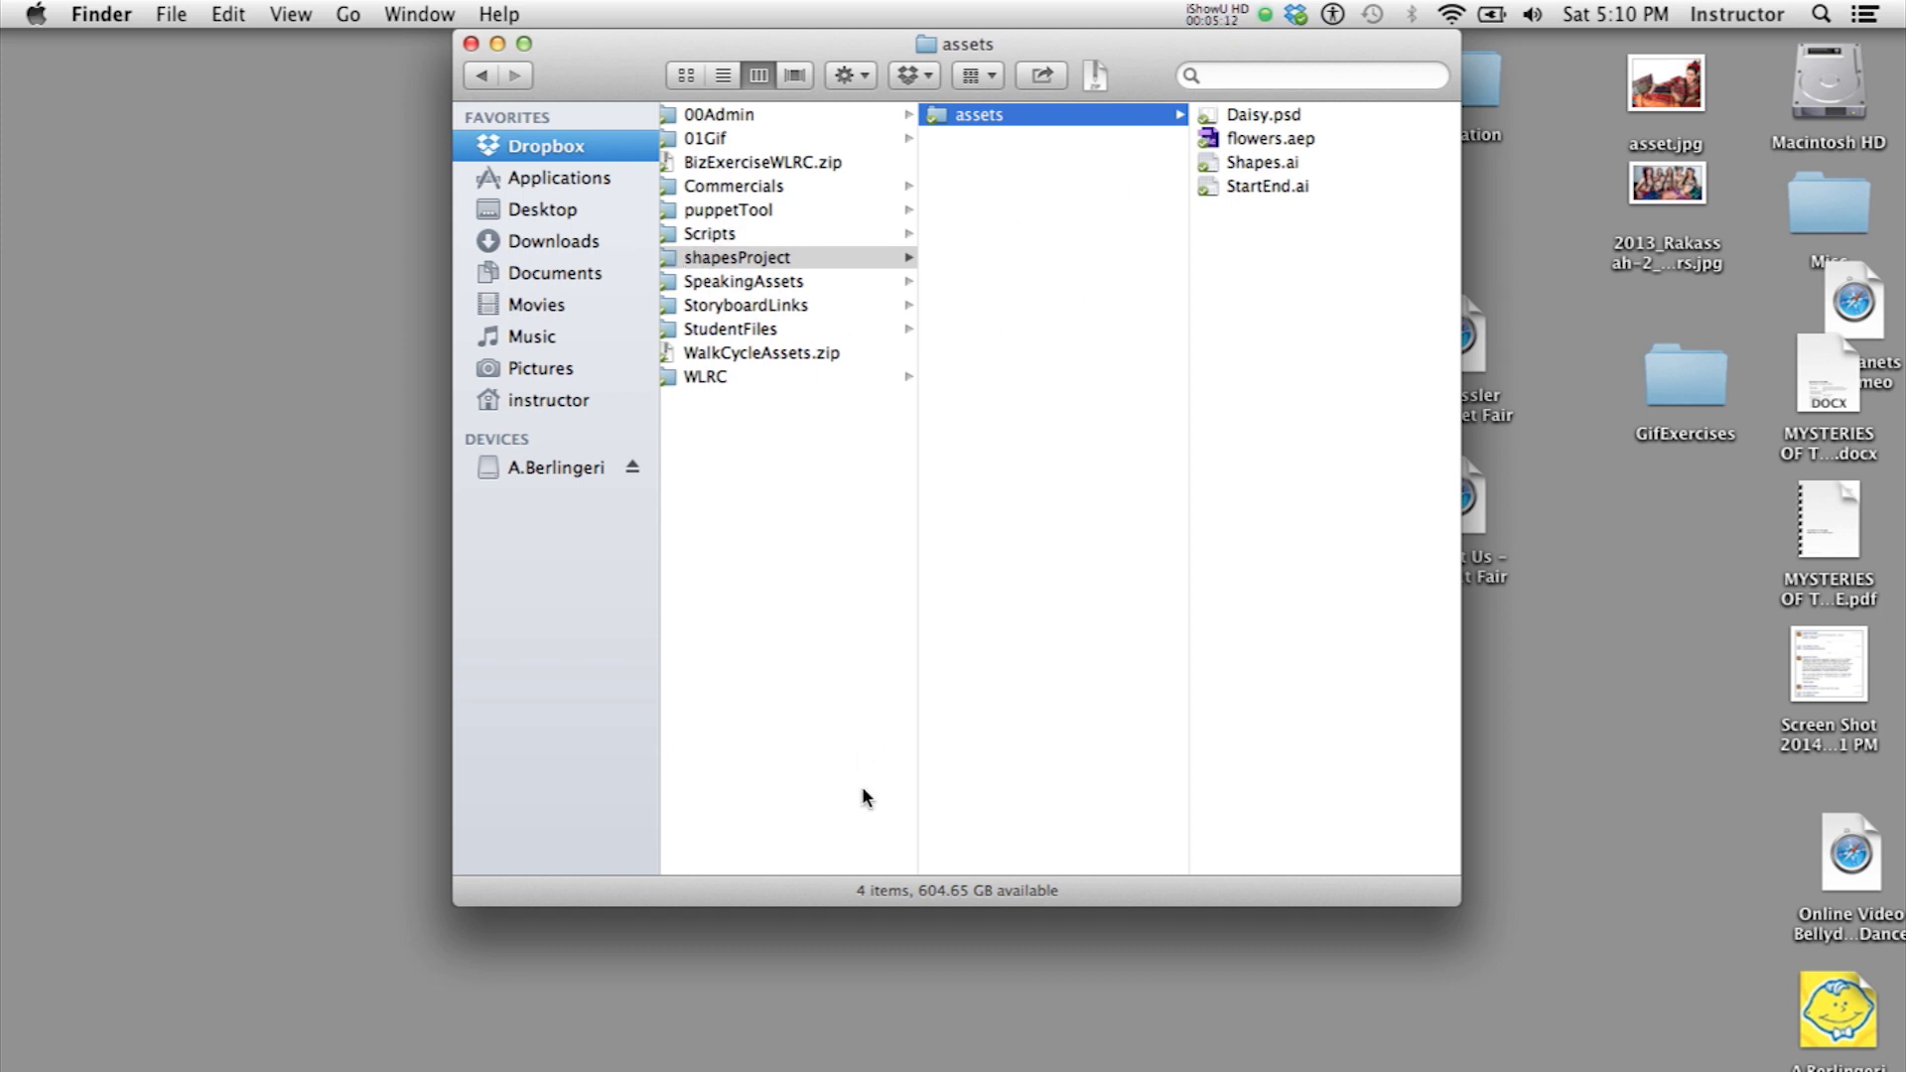
scroll(919, 753, left, 3)
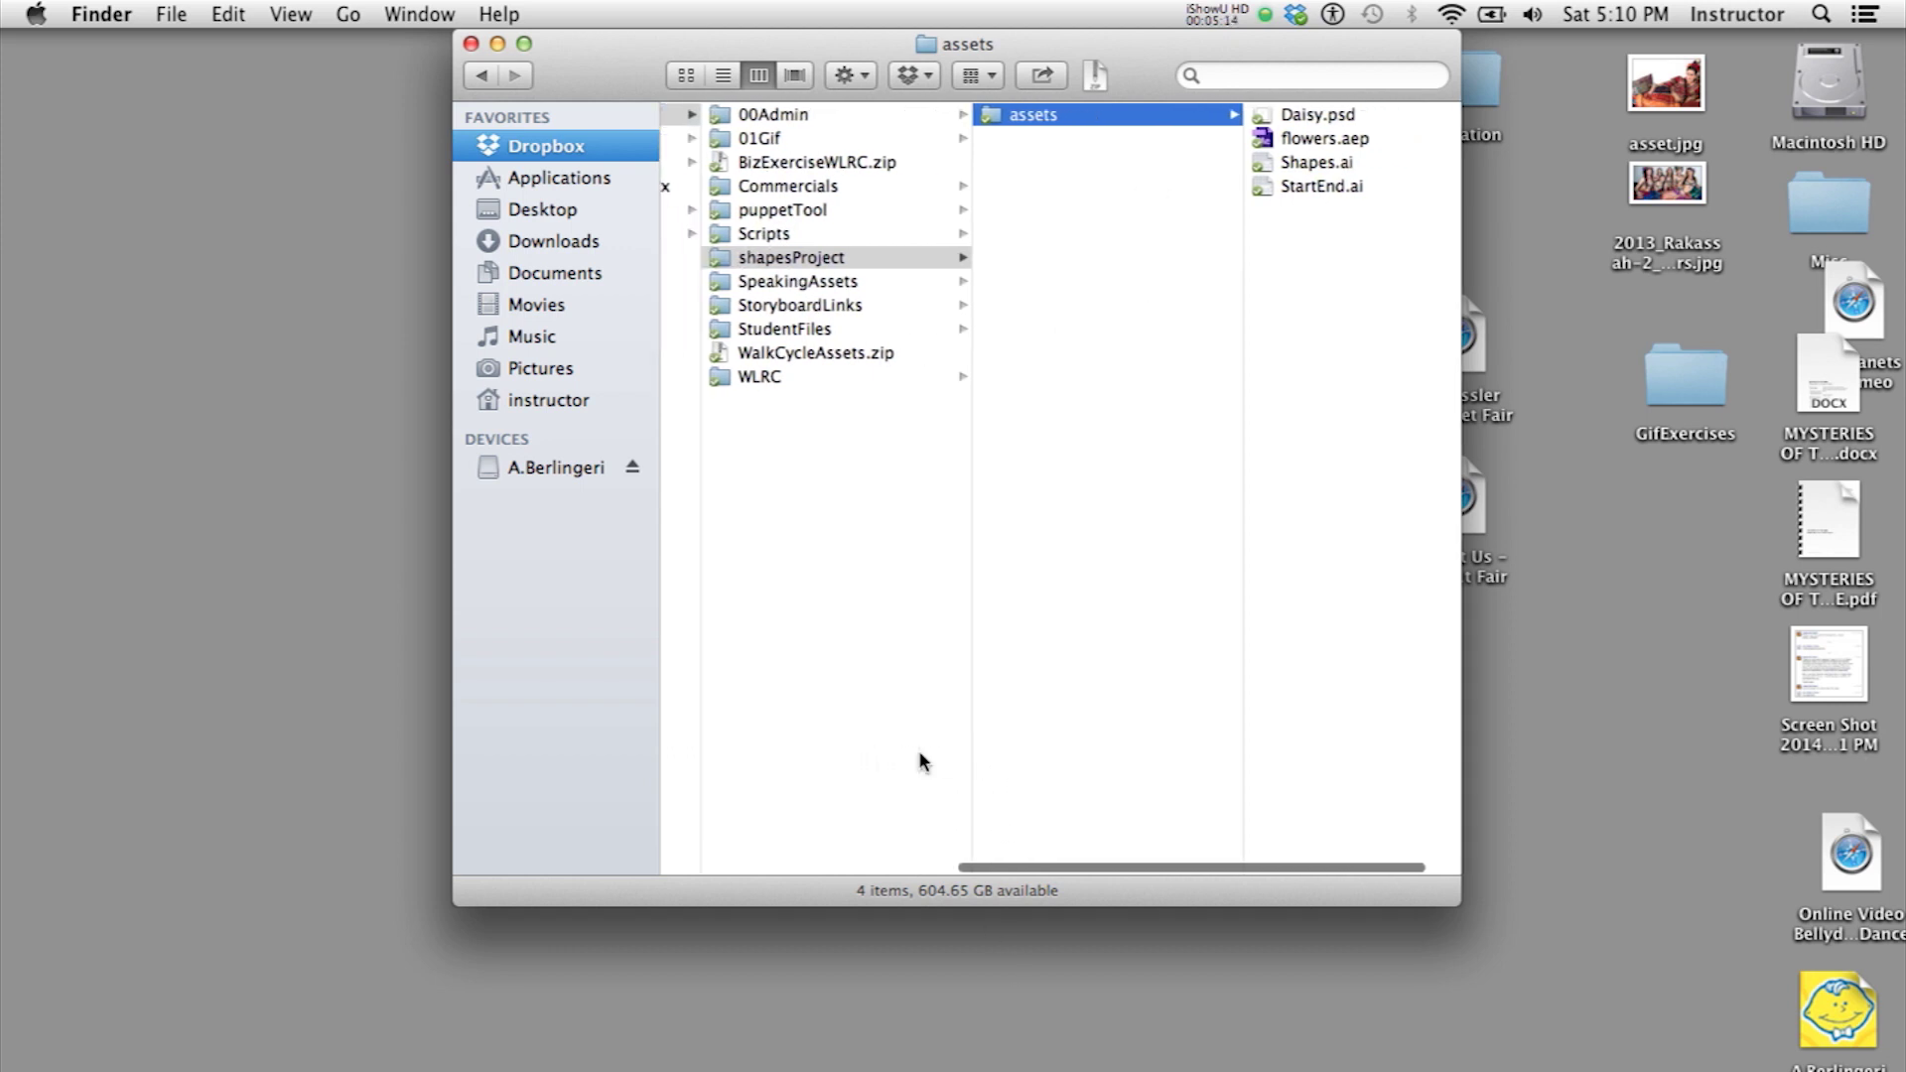
scroll(919, 762, right, 1)
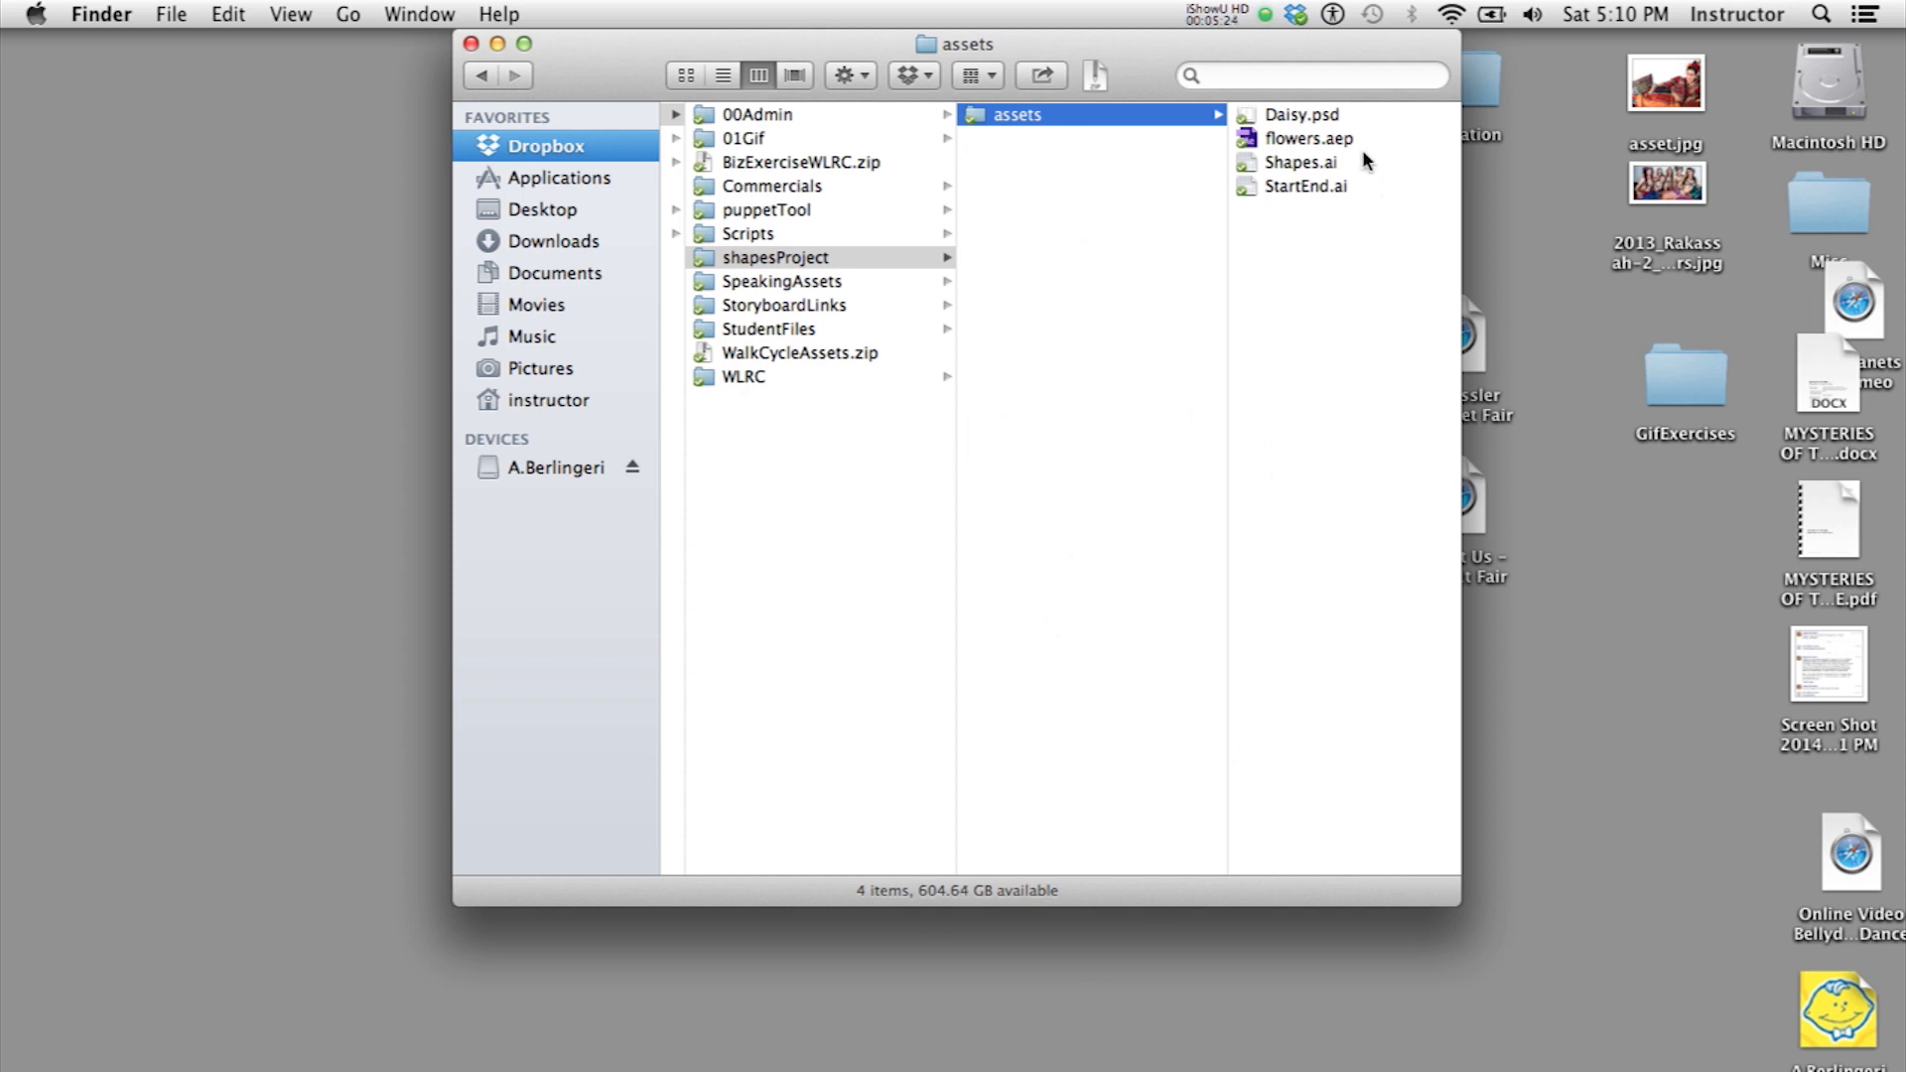
click(1296, 164)
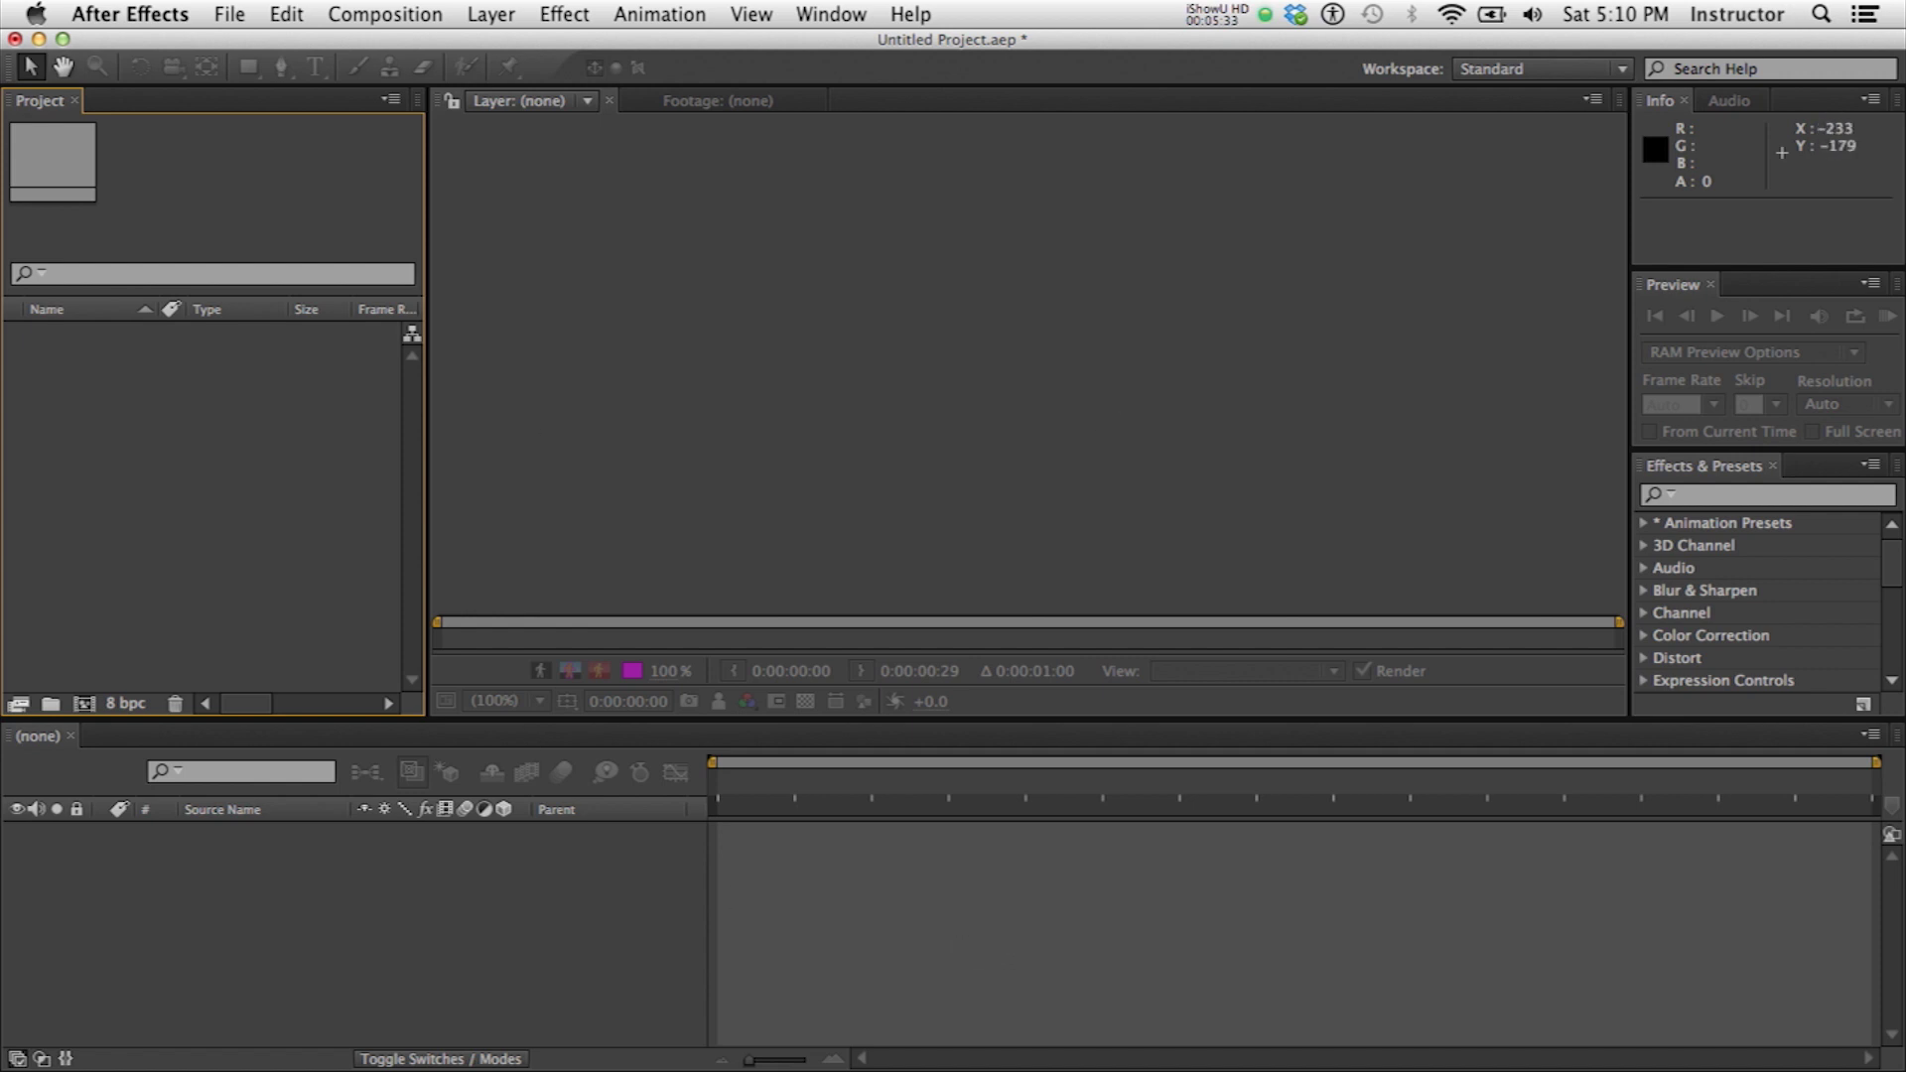
Open File > Import > File and browse into the Dropbox folder.
click(230, 14)
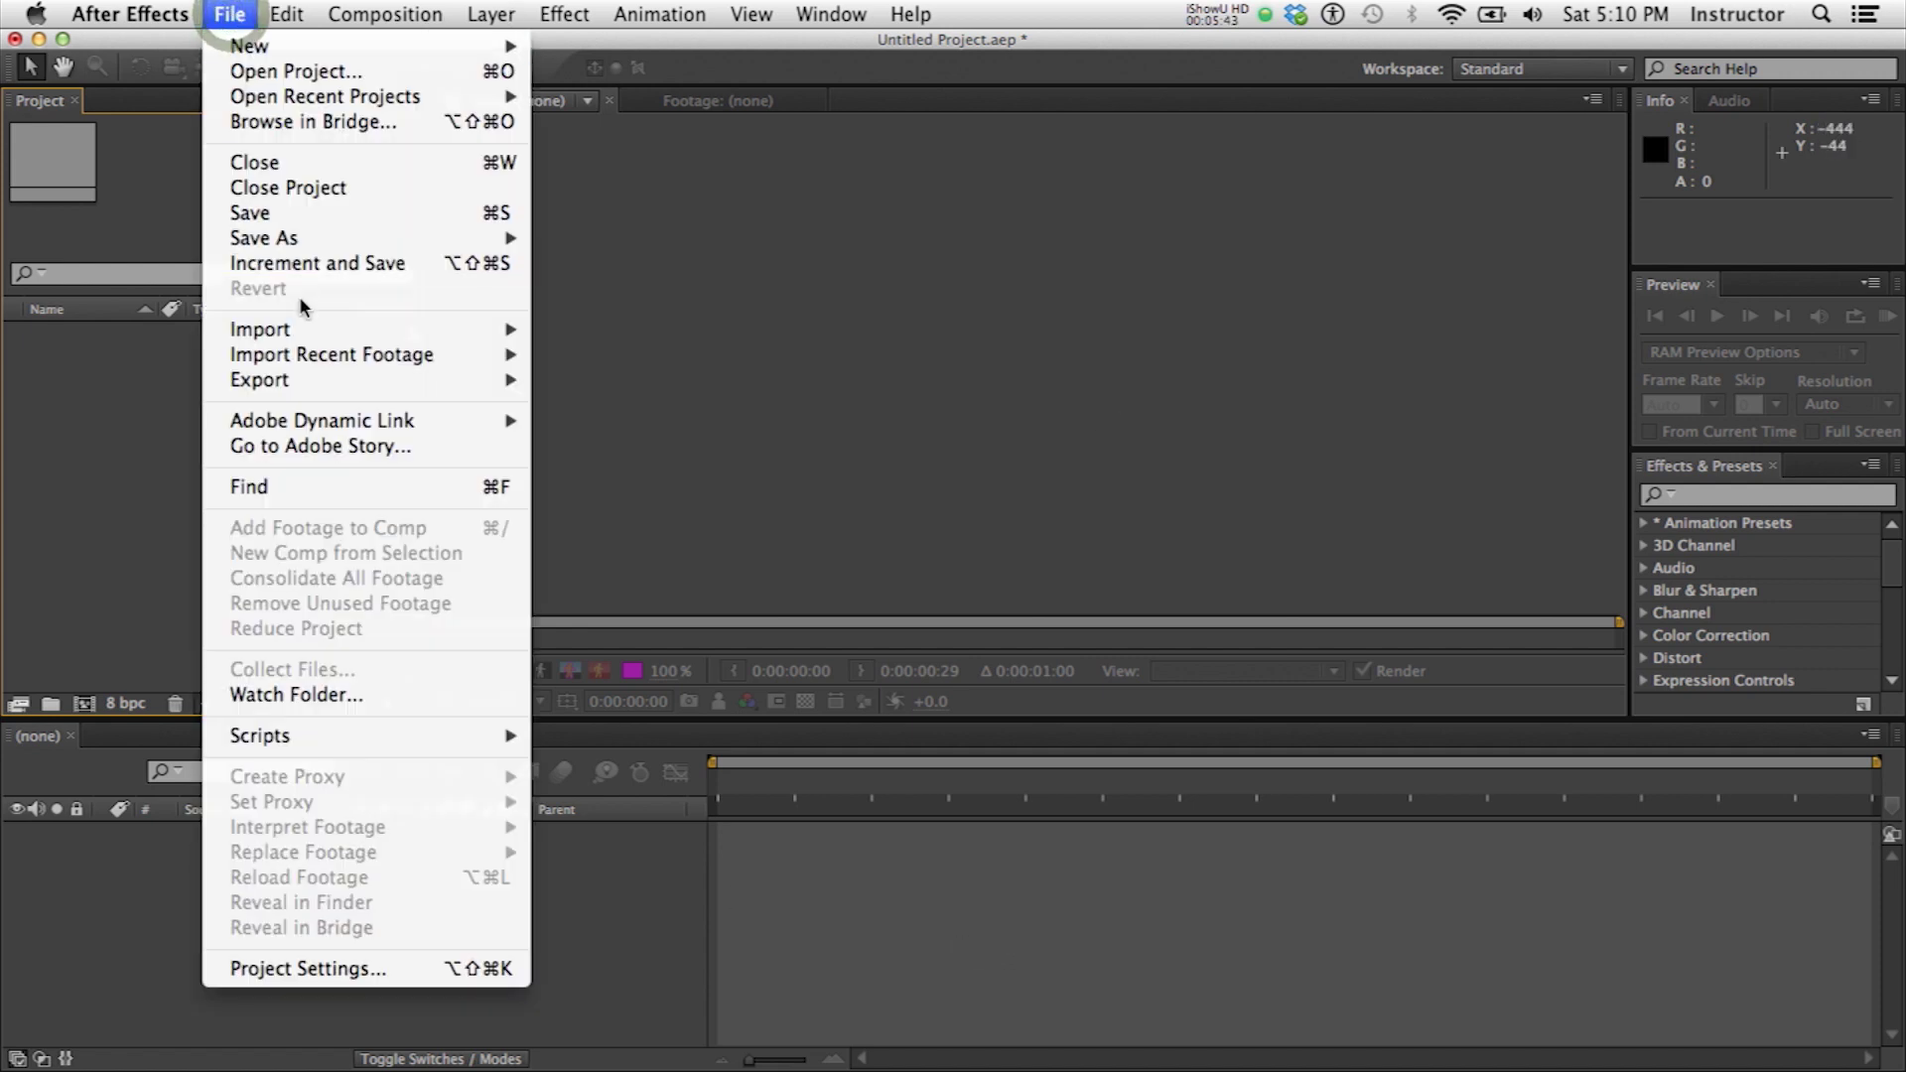
mouse_move(331, 354)
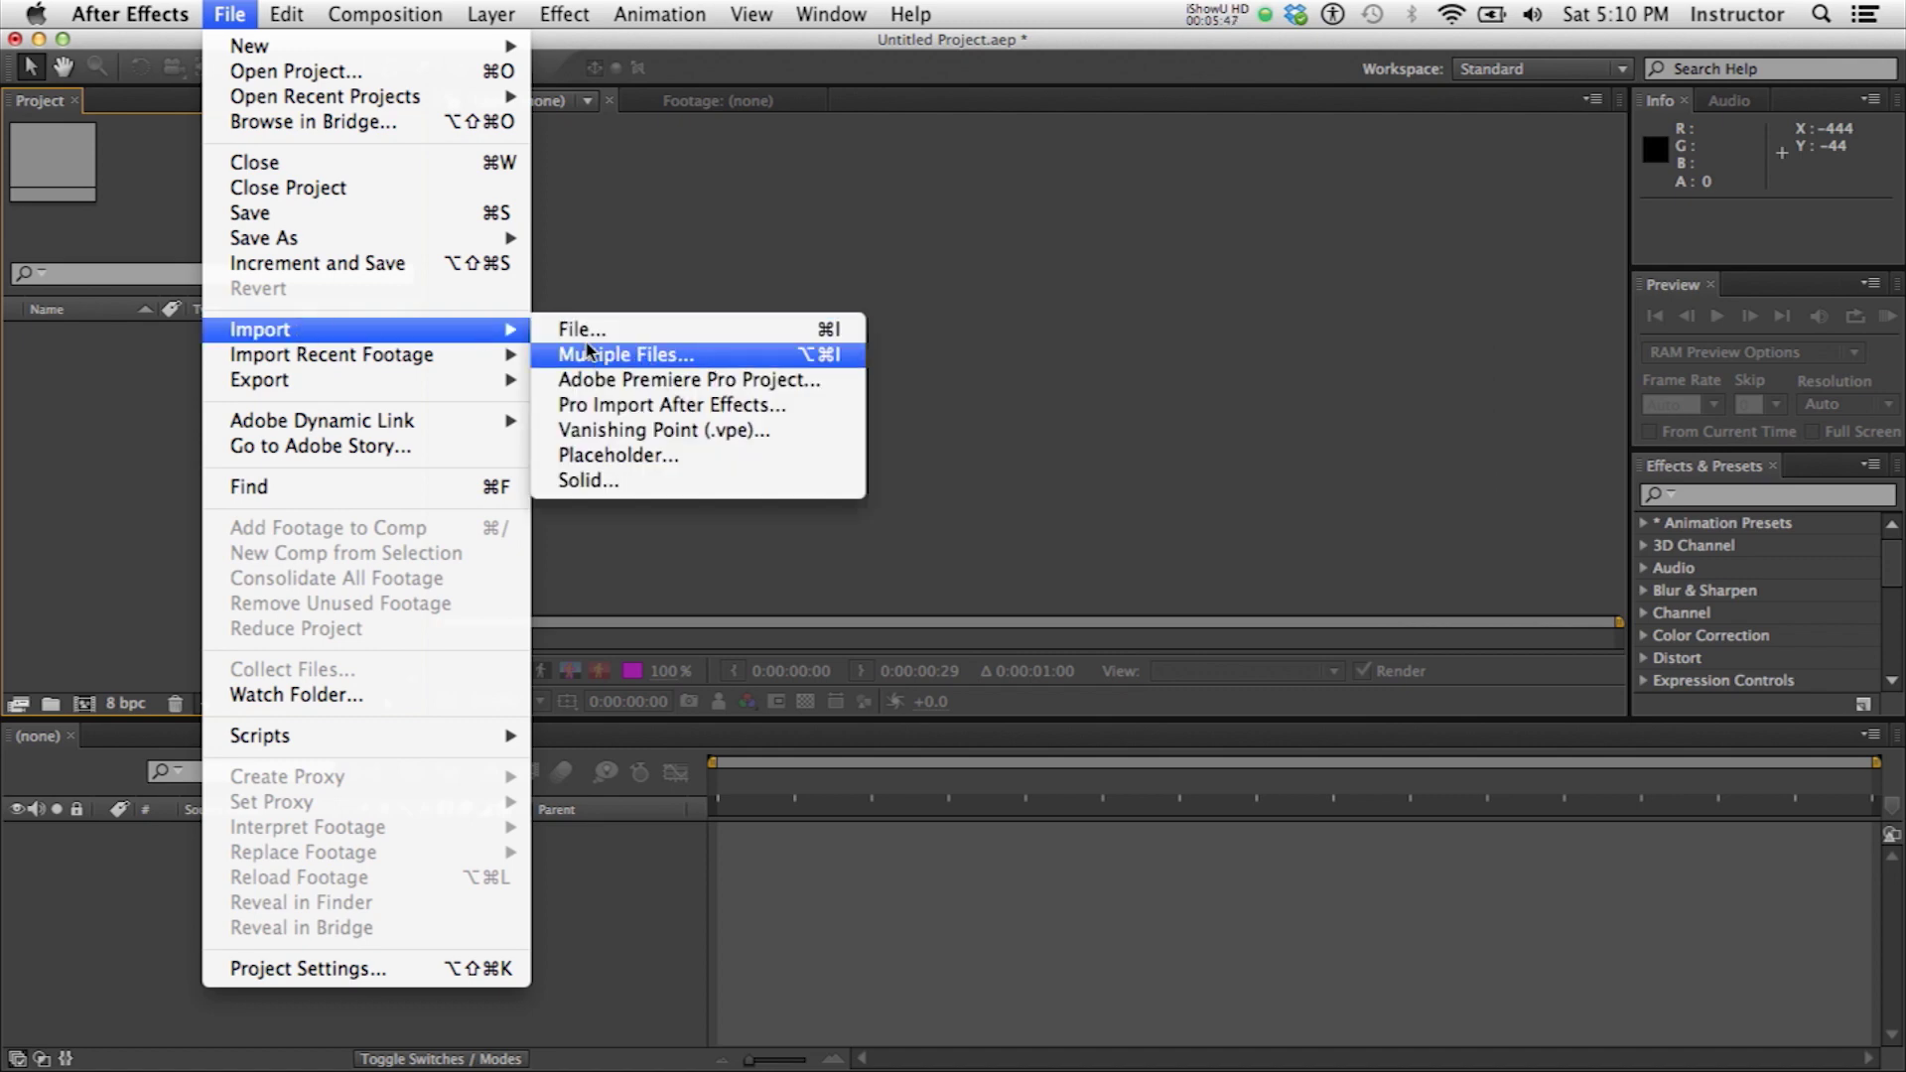
click(596, 333)
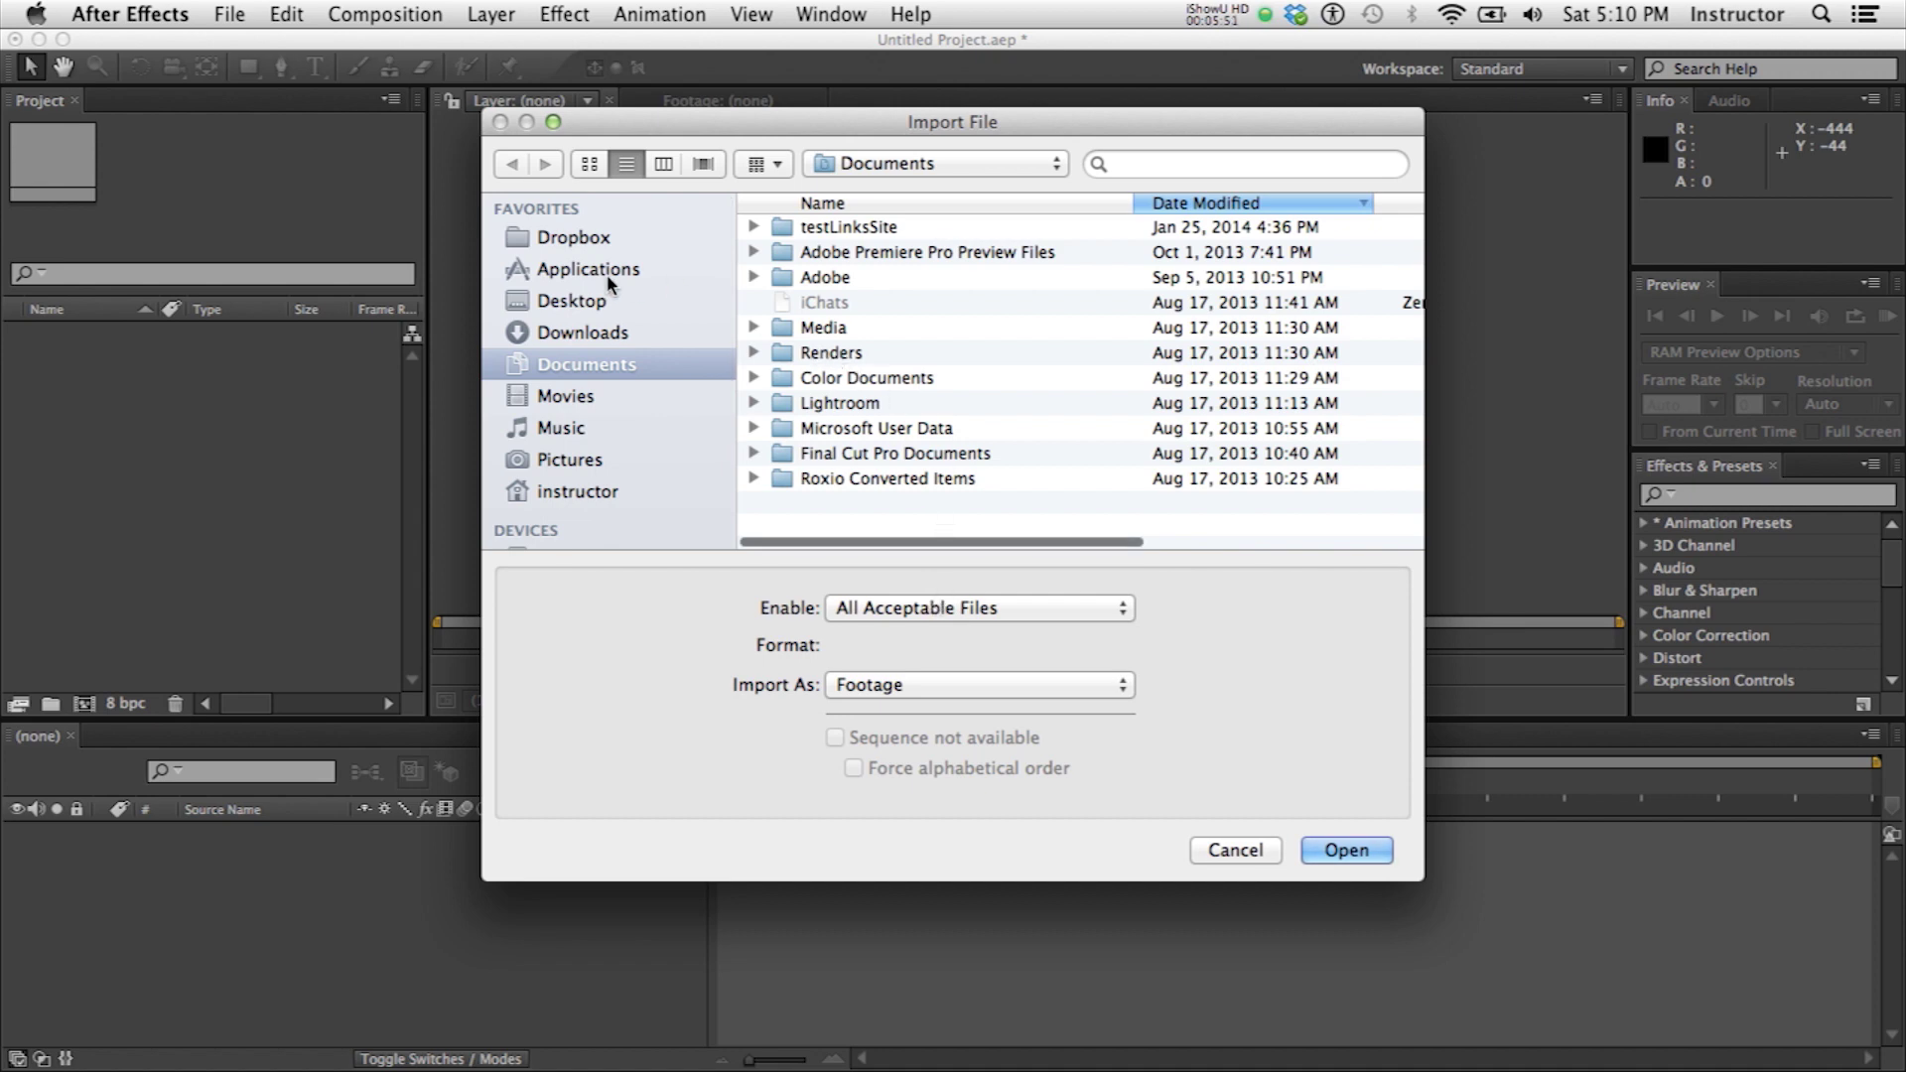
click(529, 244)
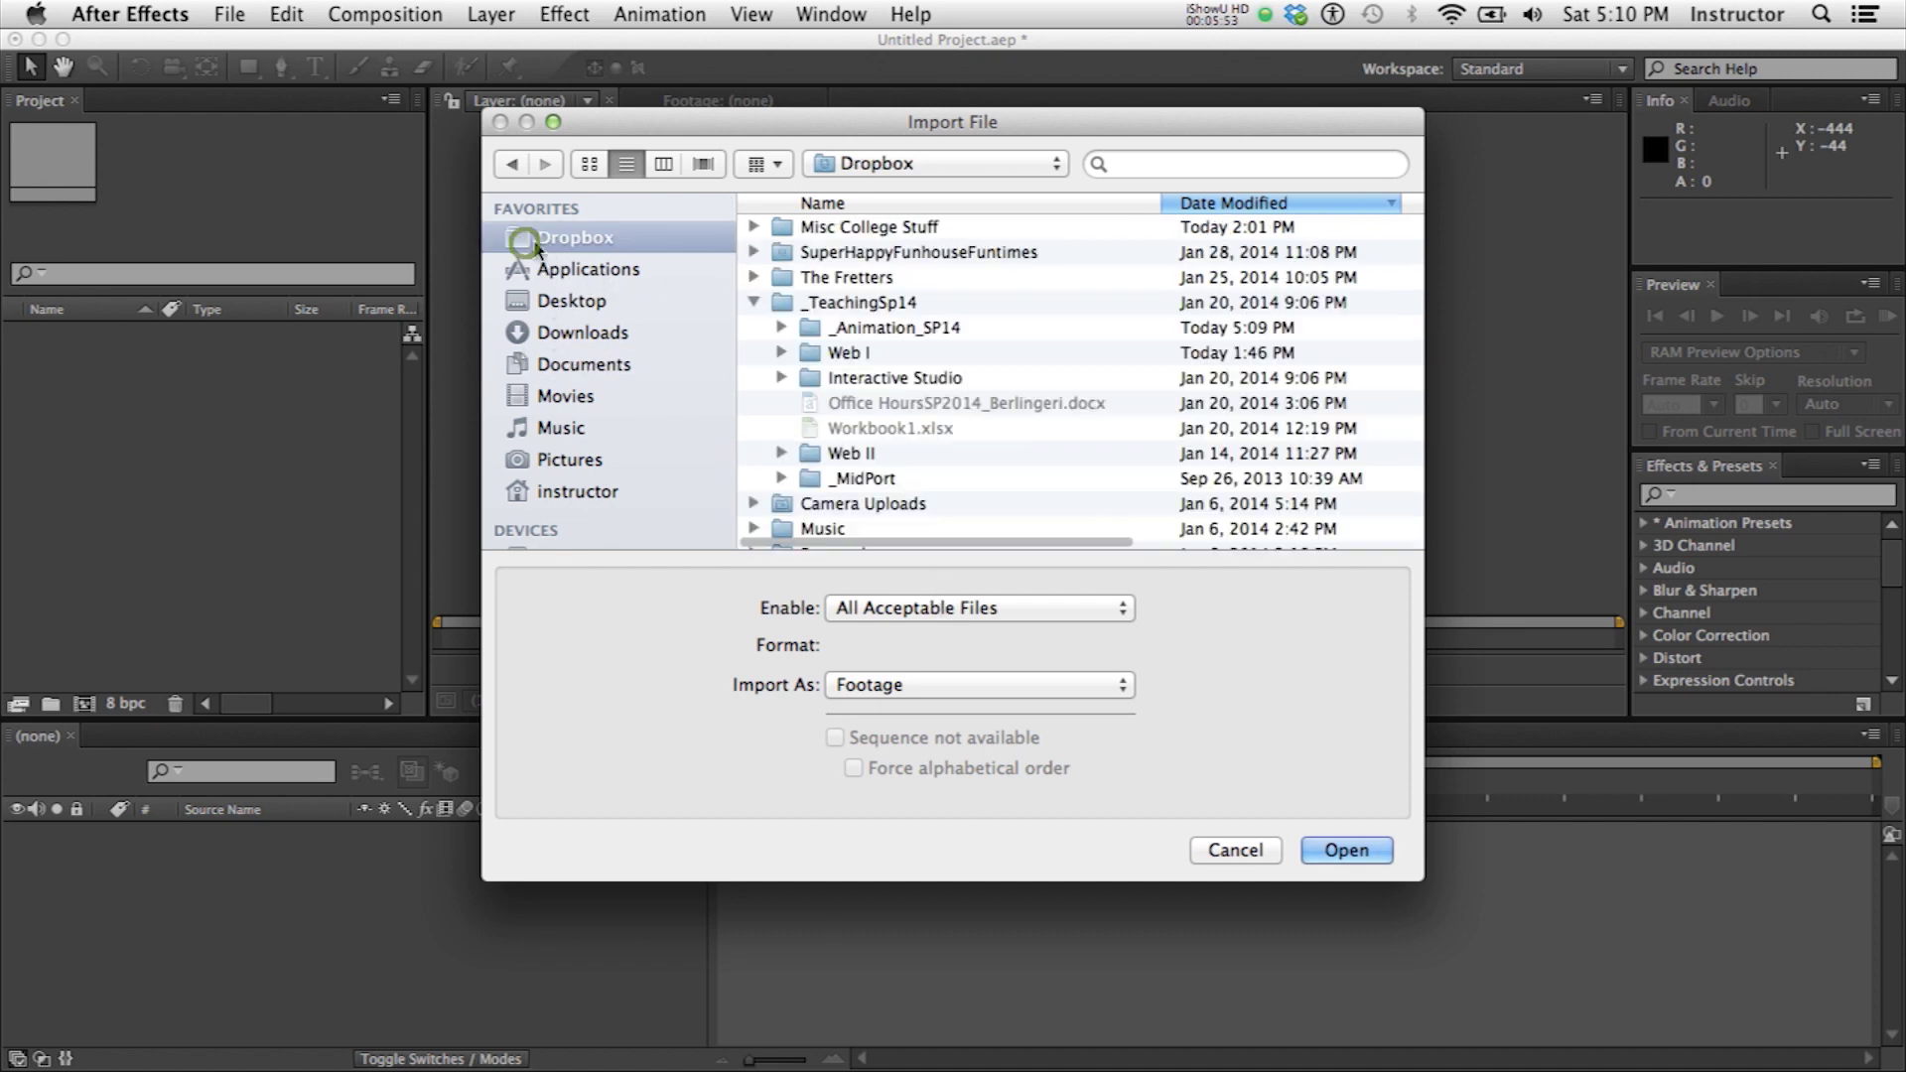
scroll(785, 410, down, 3)
scroll(785, 410, up, 3)
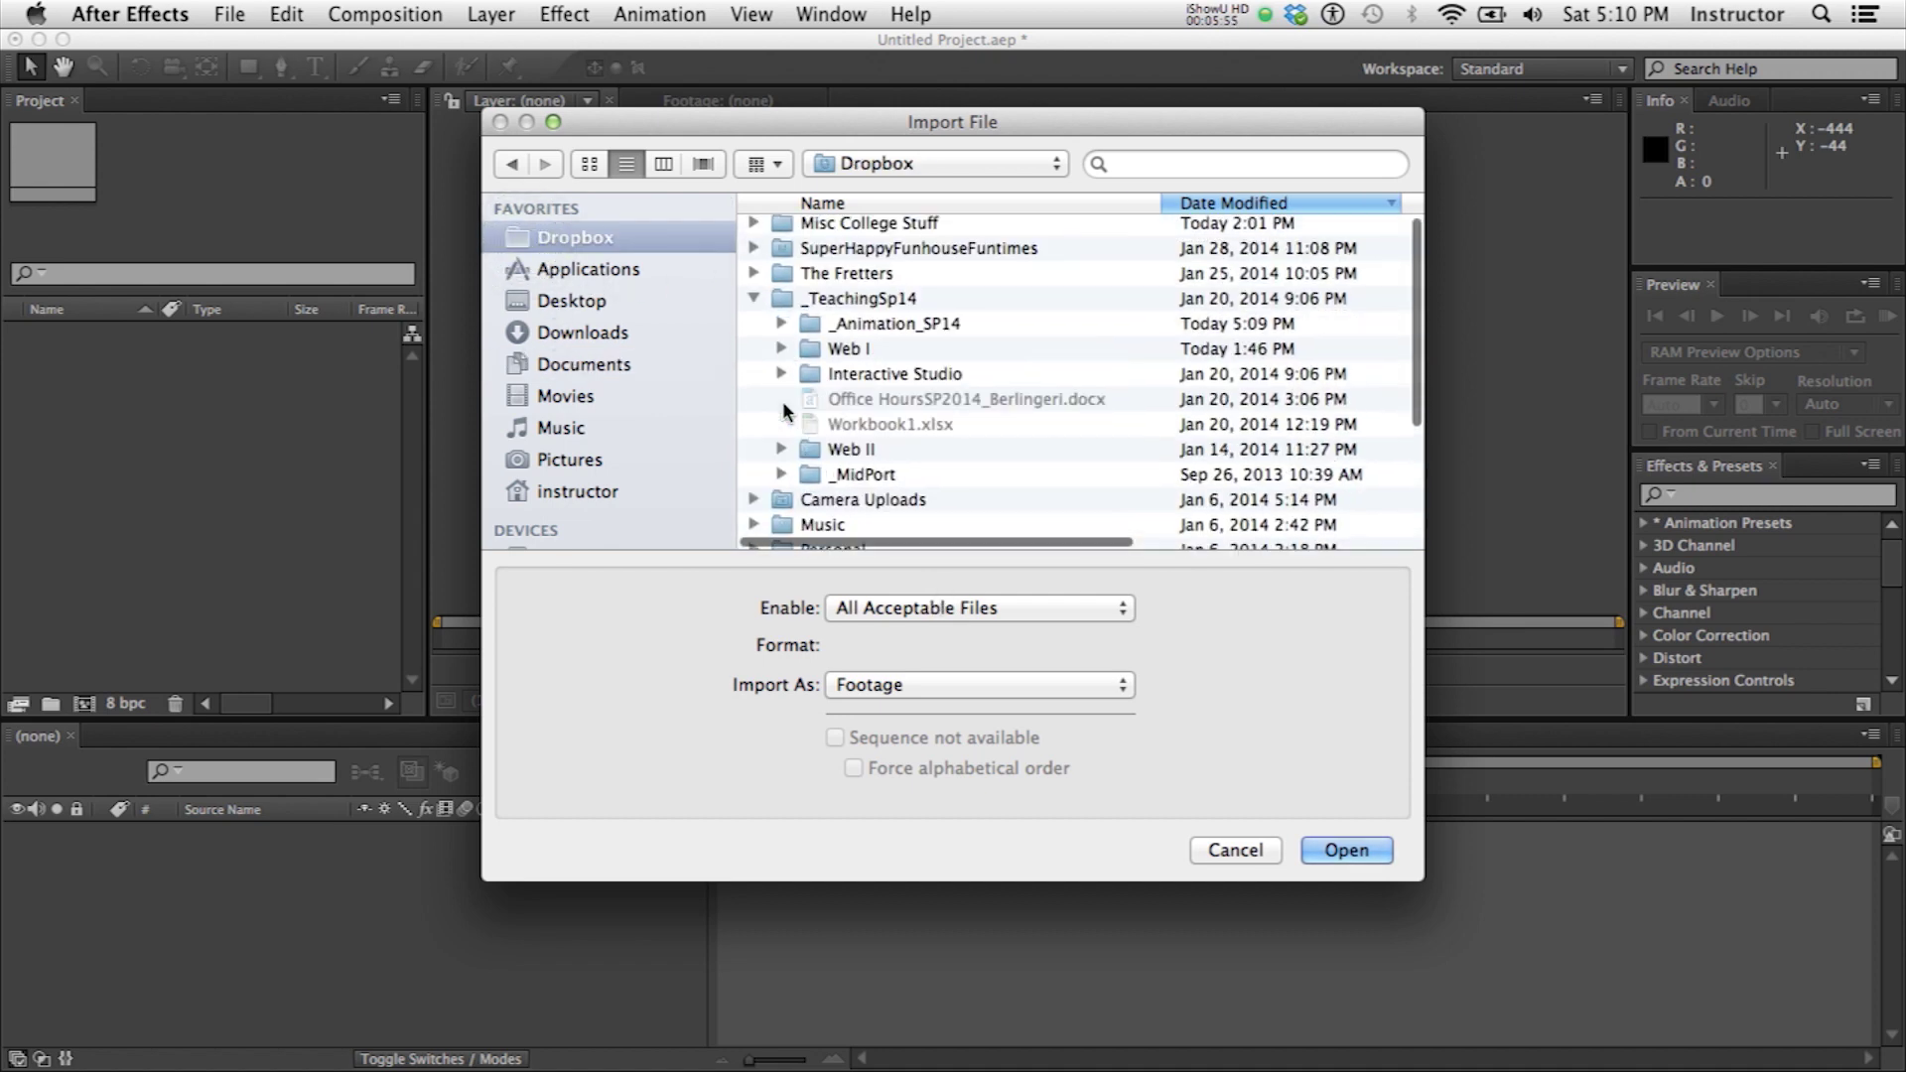
Select Shapes.ai in _Animation_SP14 > shapesProject > assets, importing as Composition – Retain Layer Sizes.
double_click(814, 335)
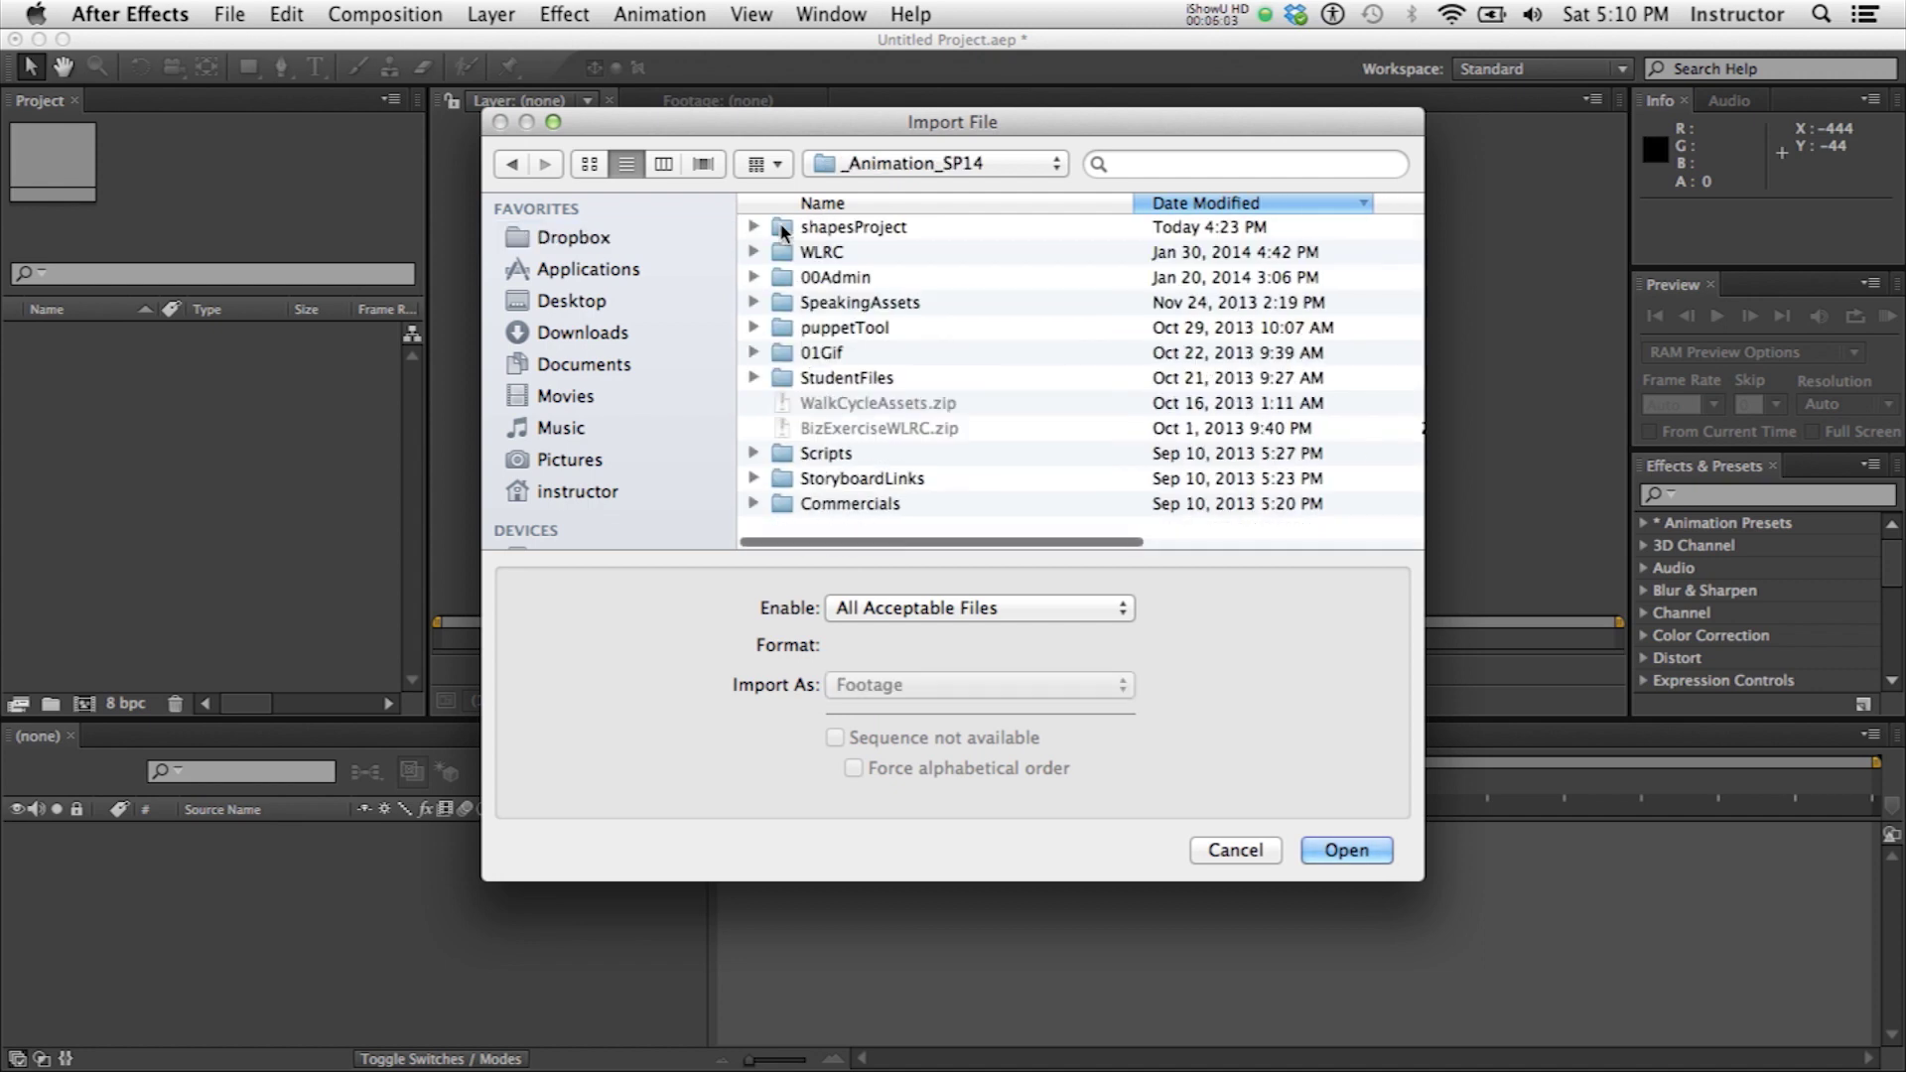
click(786, 226)
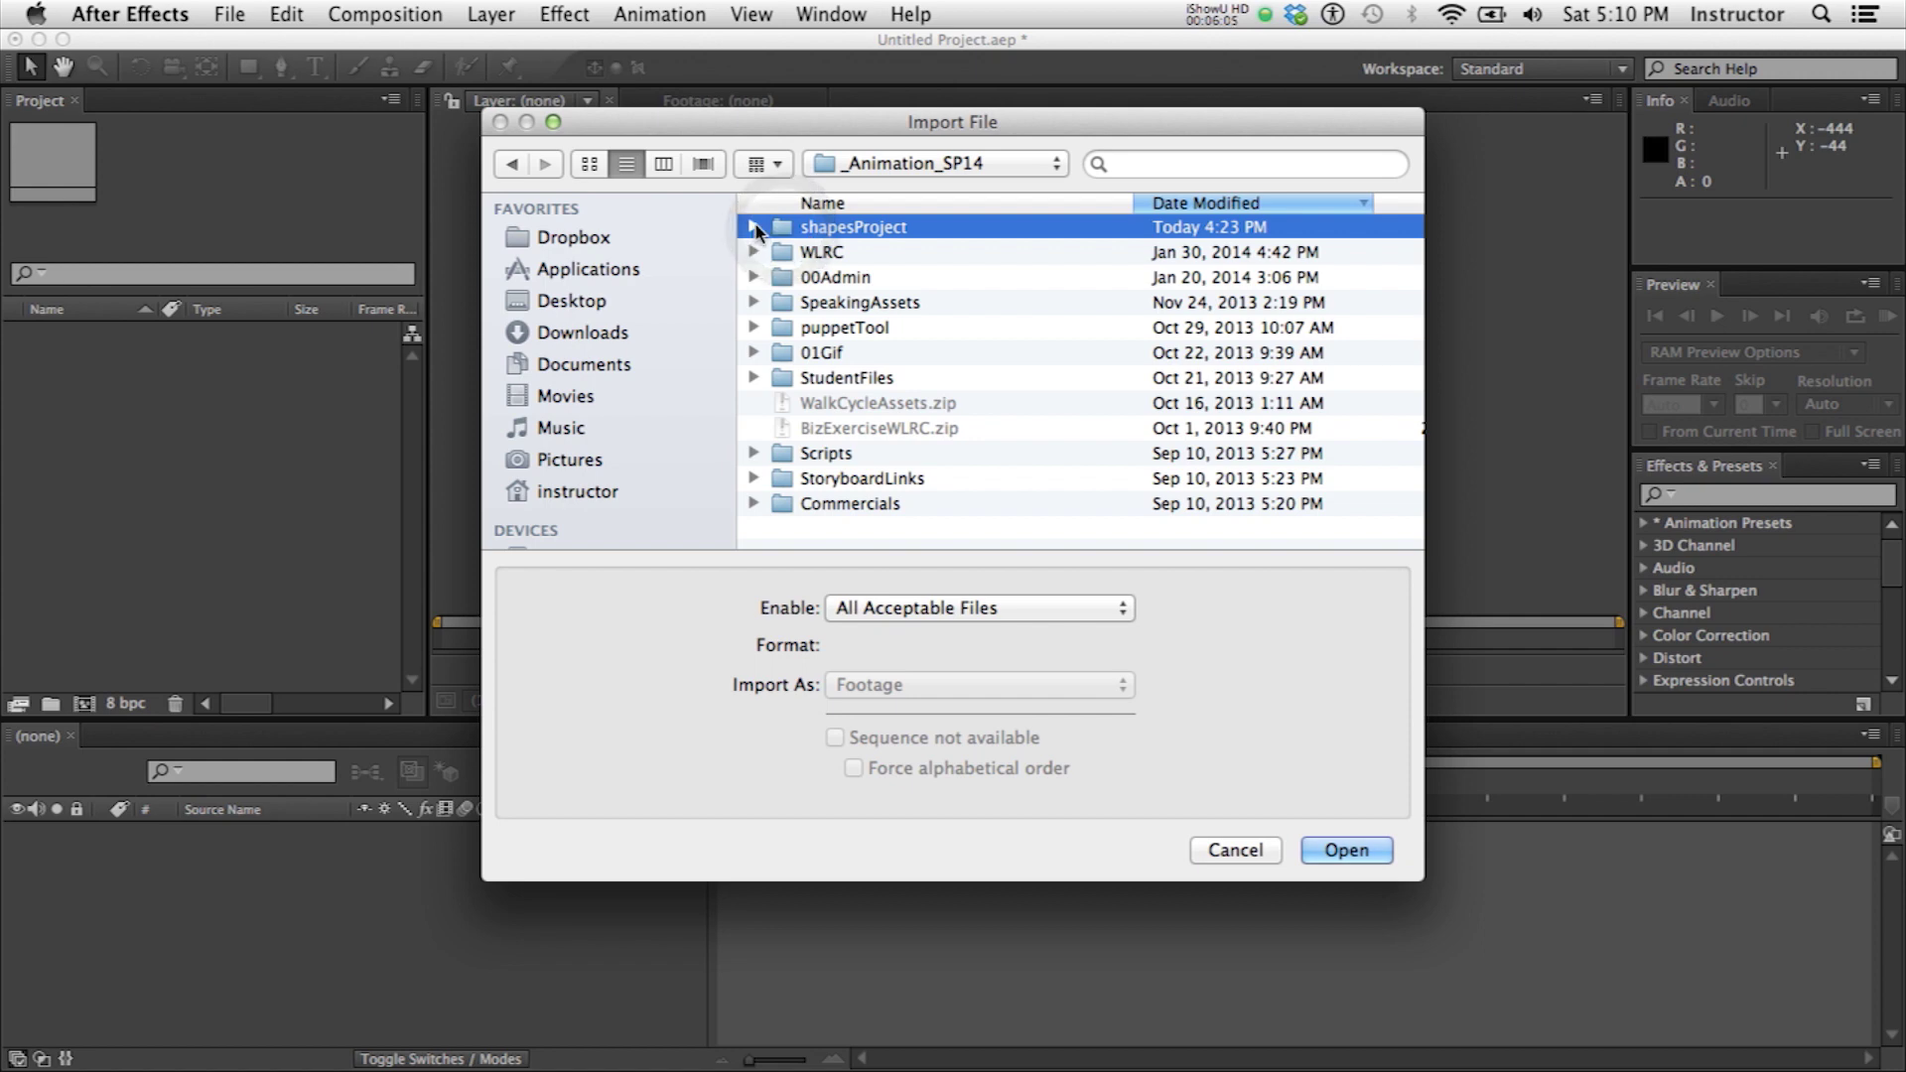
click(753, 226)
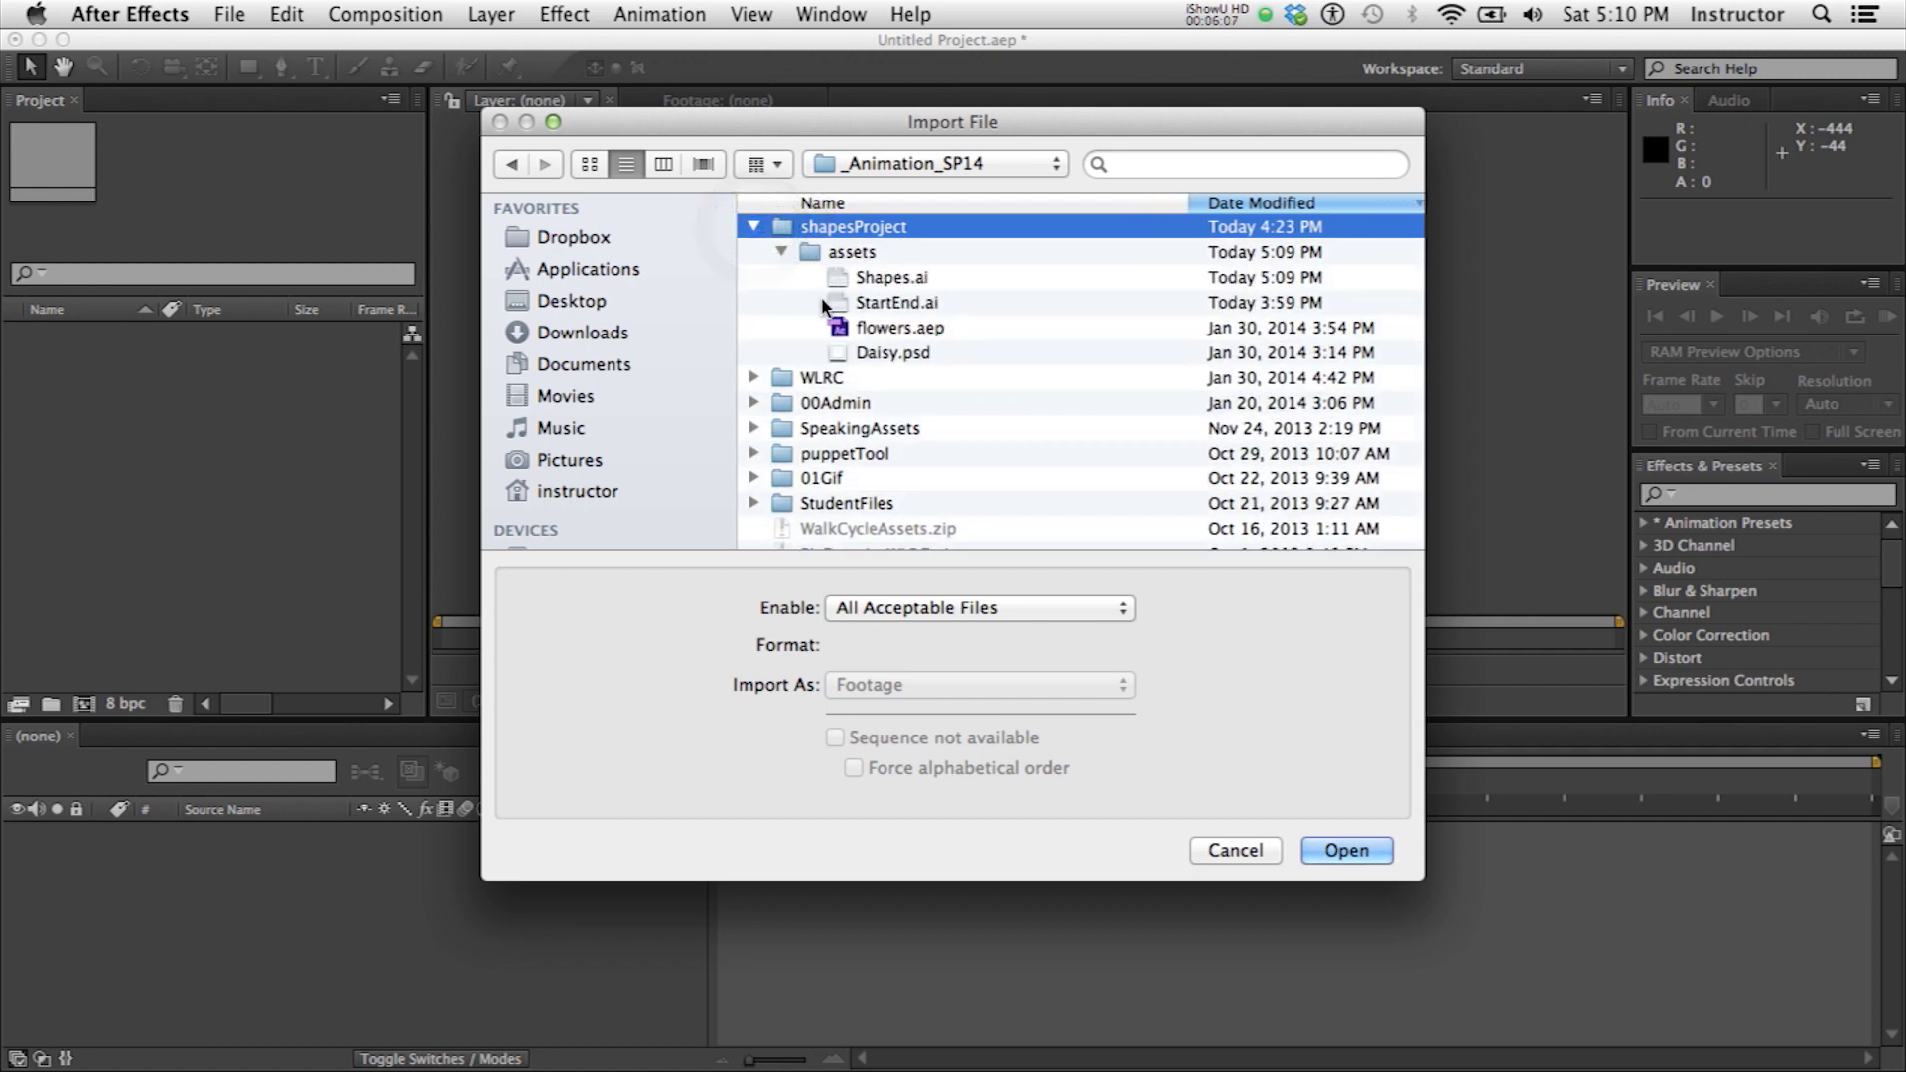
click(870, 278)
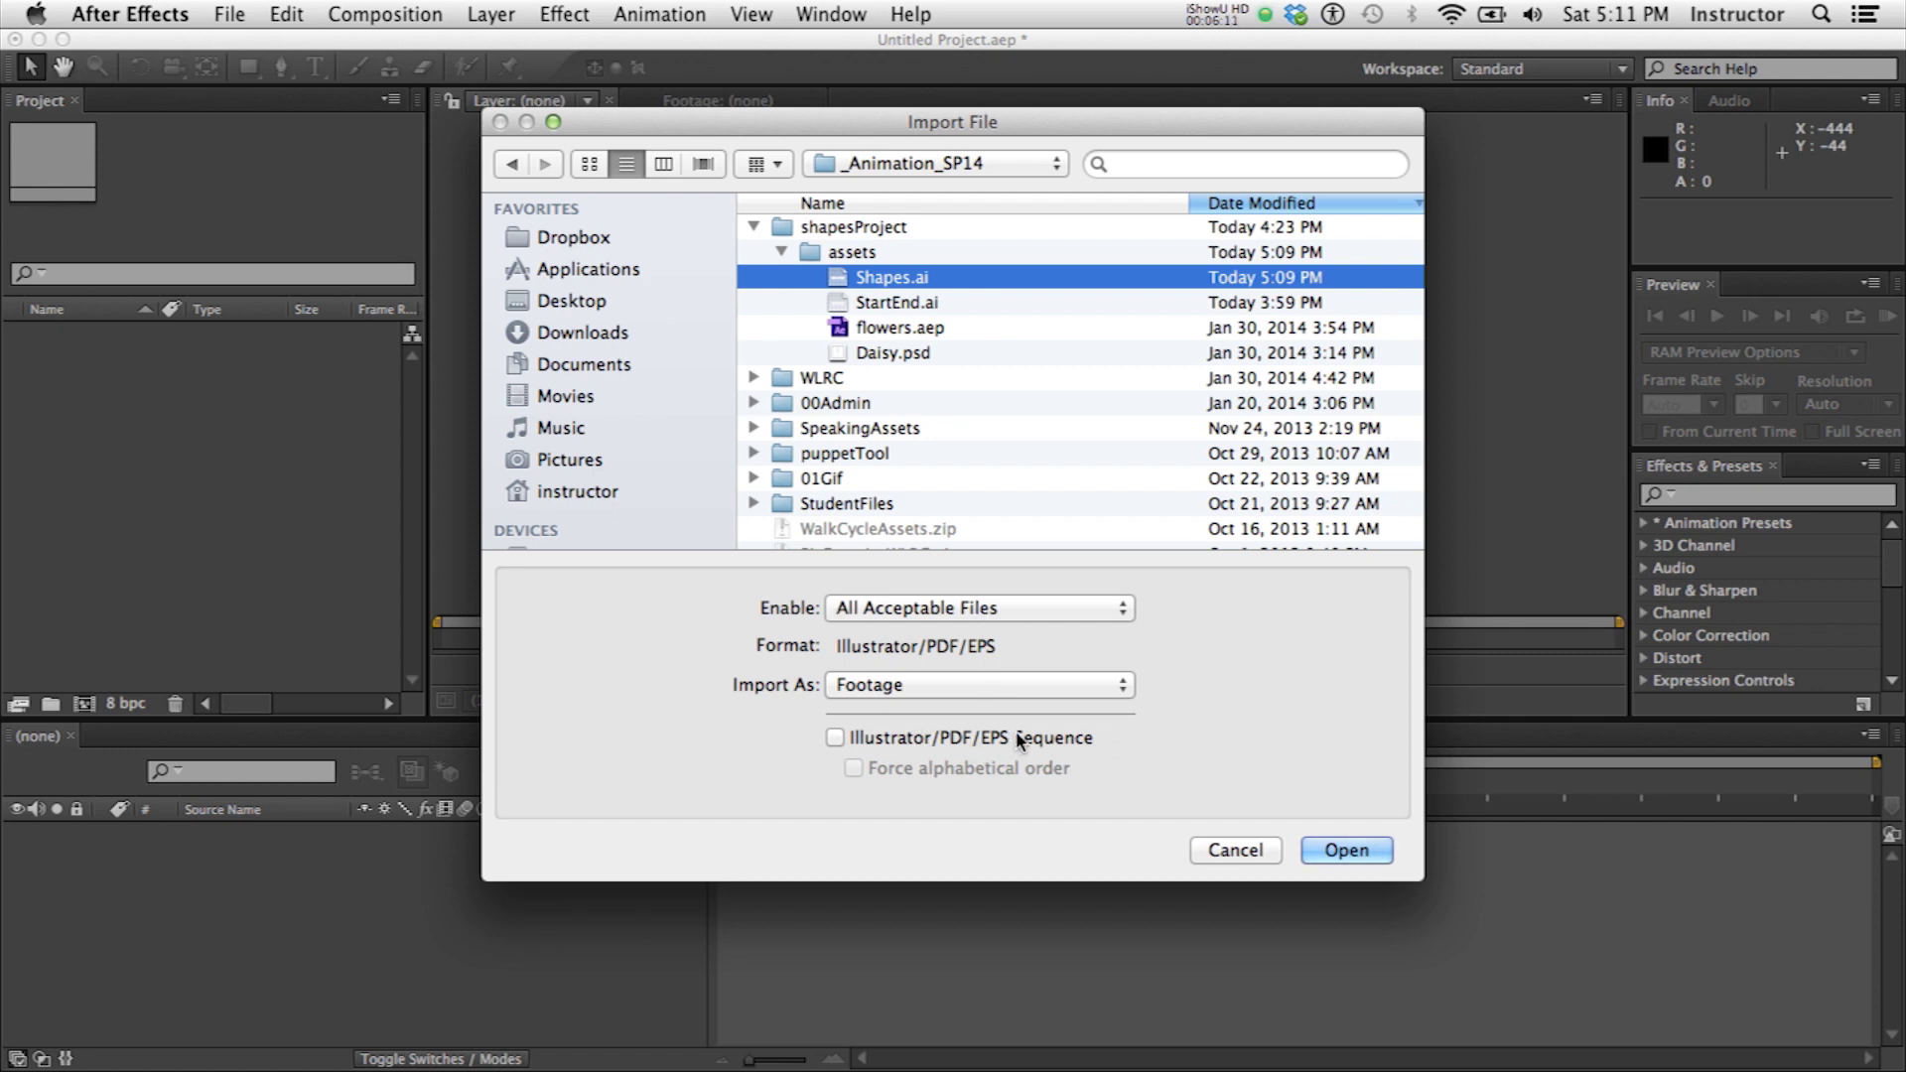
click(1071, 694)
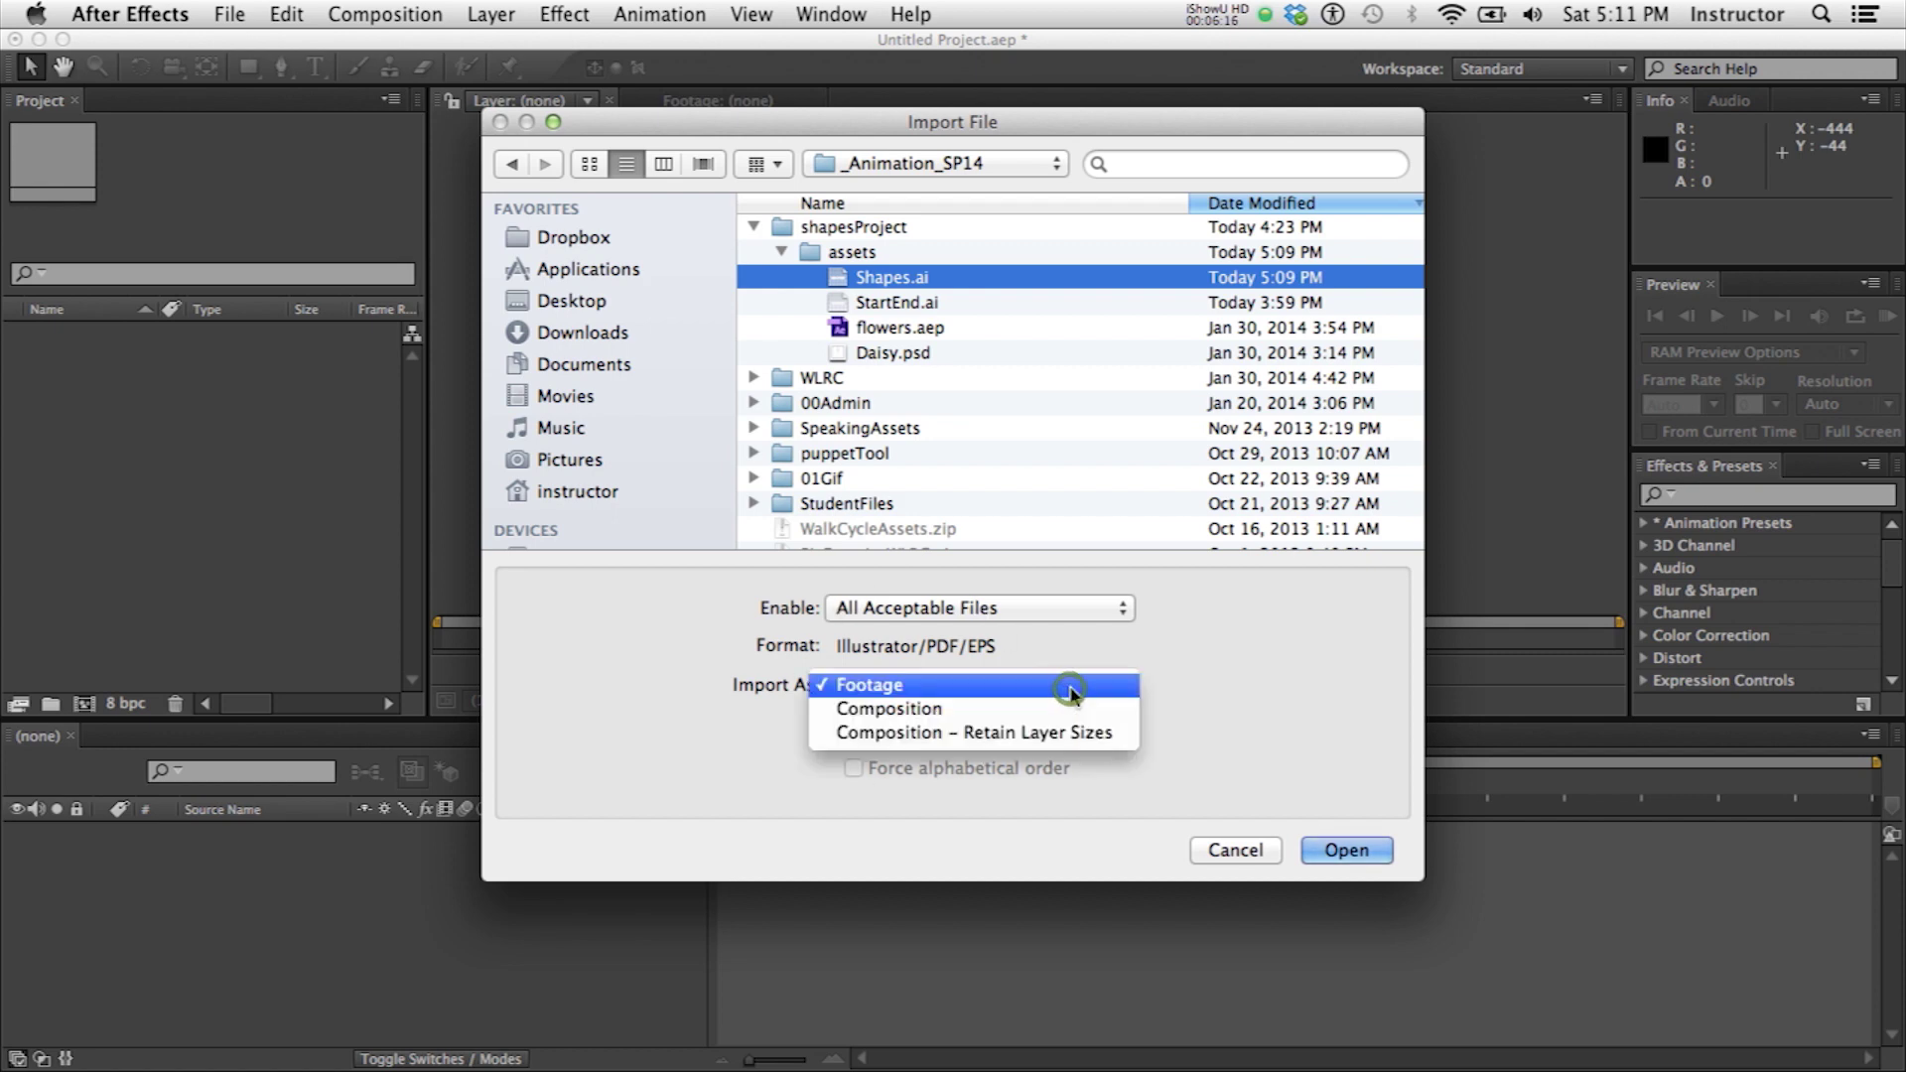
click(928, 735)
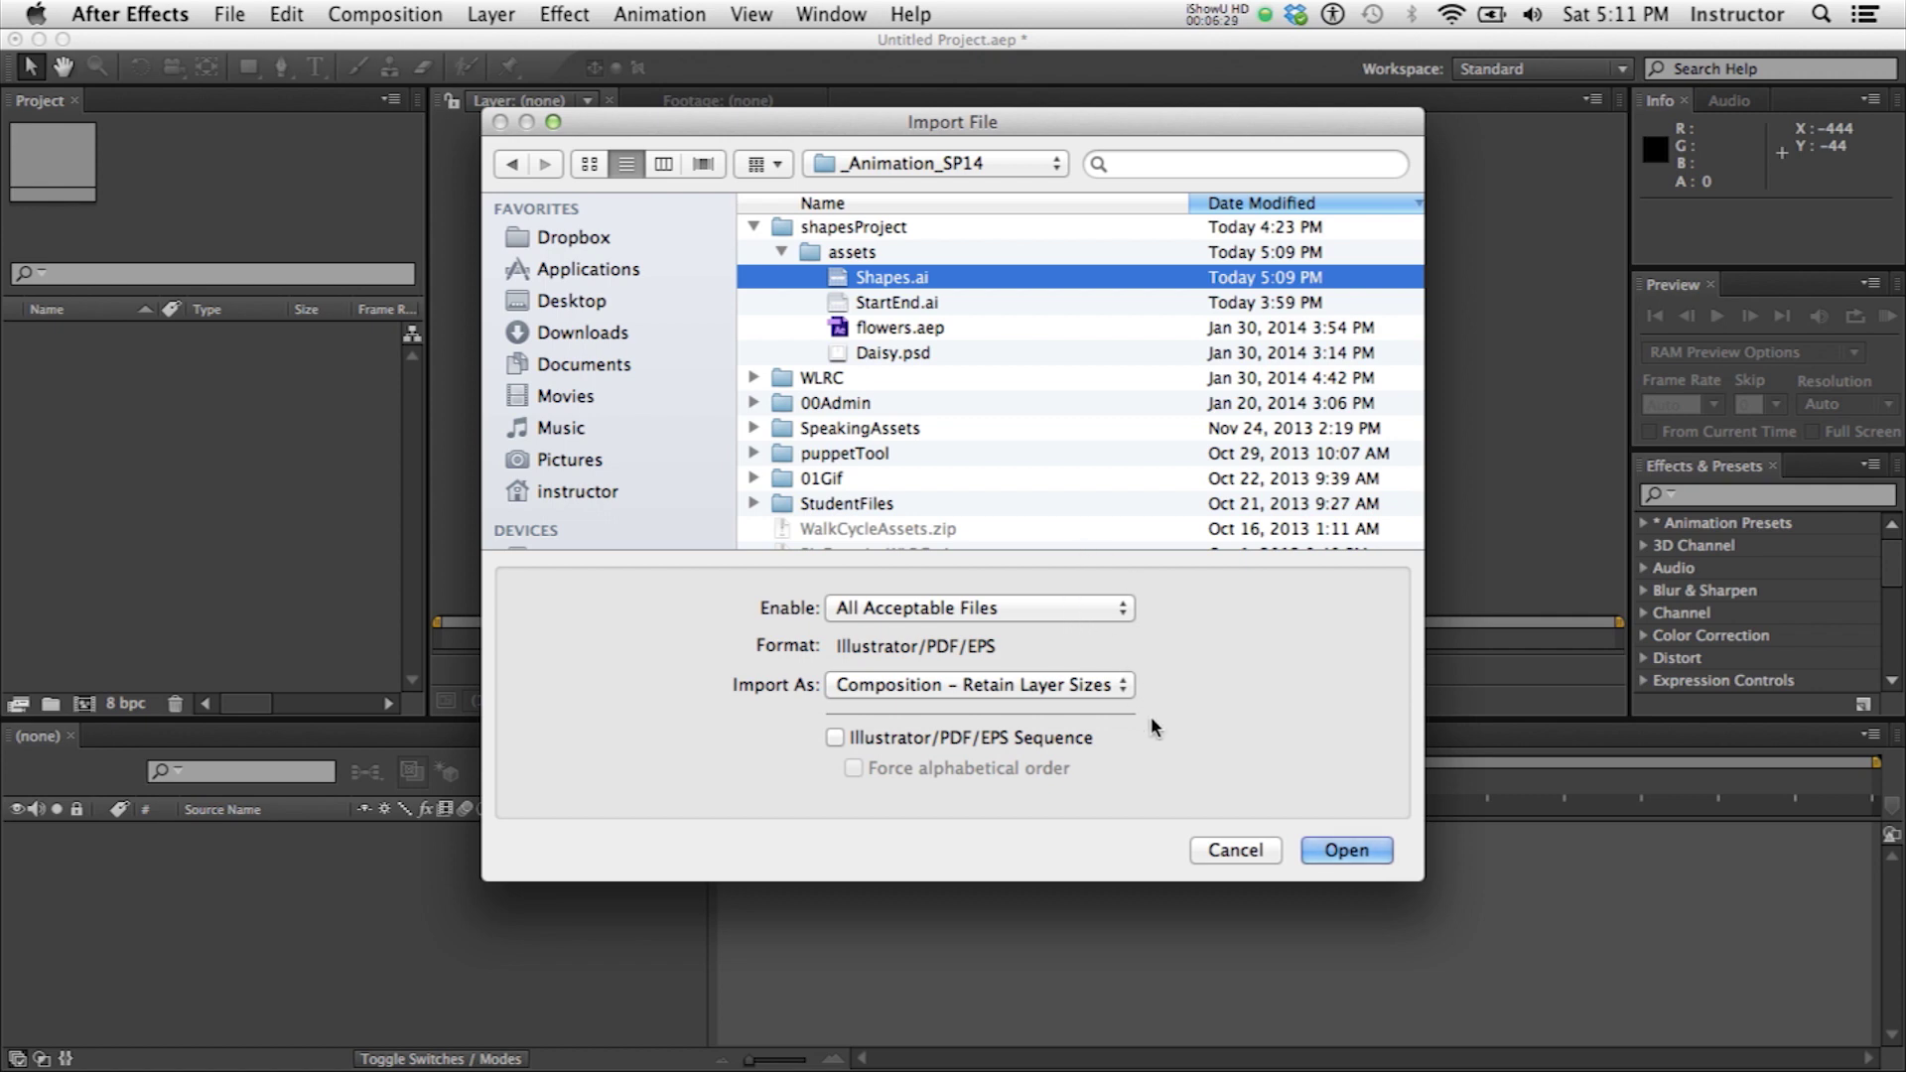
Import Shapes.ai, check its arc, square and star items, and open the Shapes composition.
click(1345, 849)
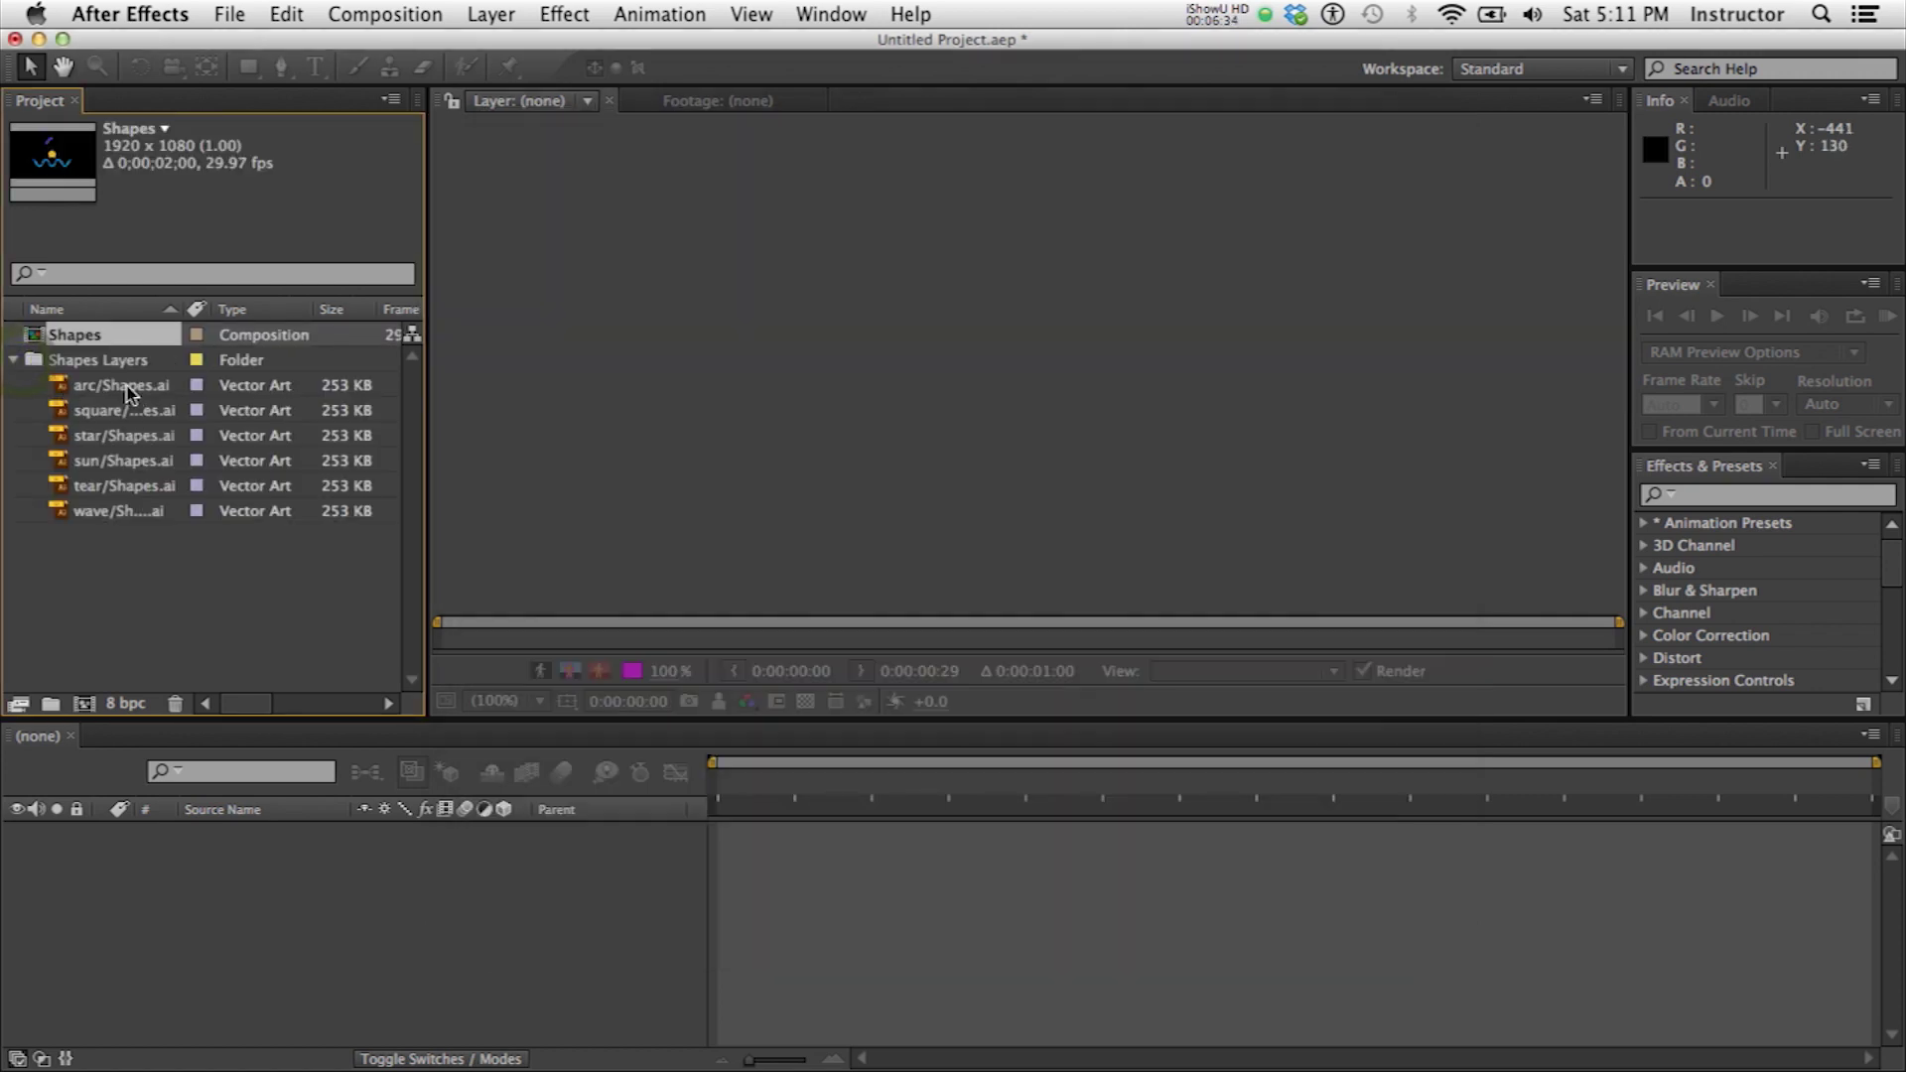
click(125, 387)
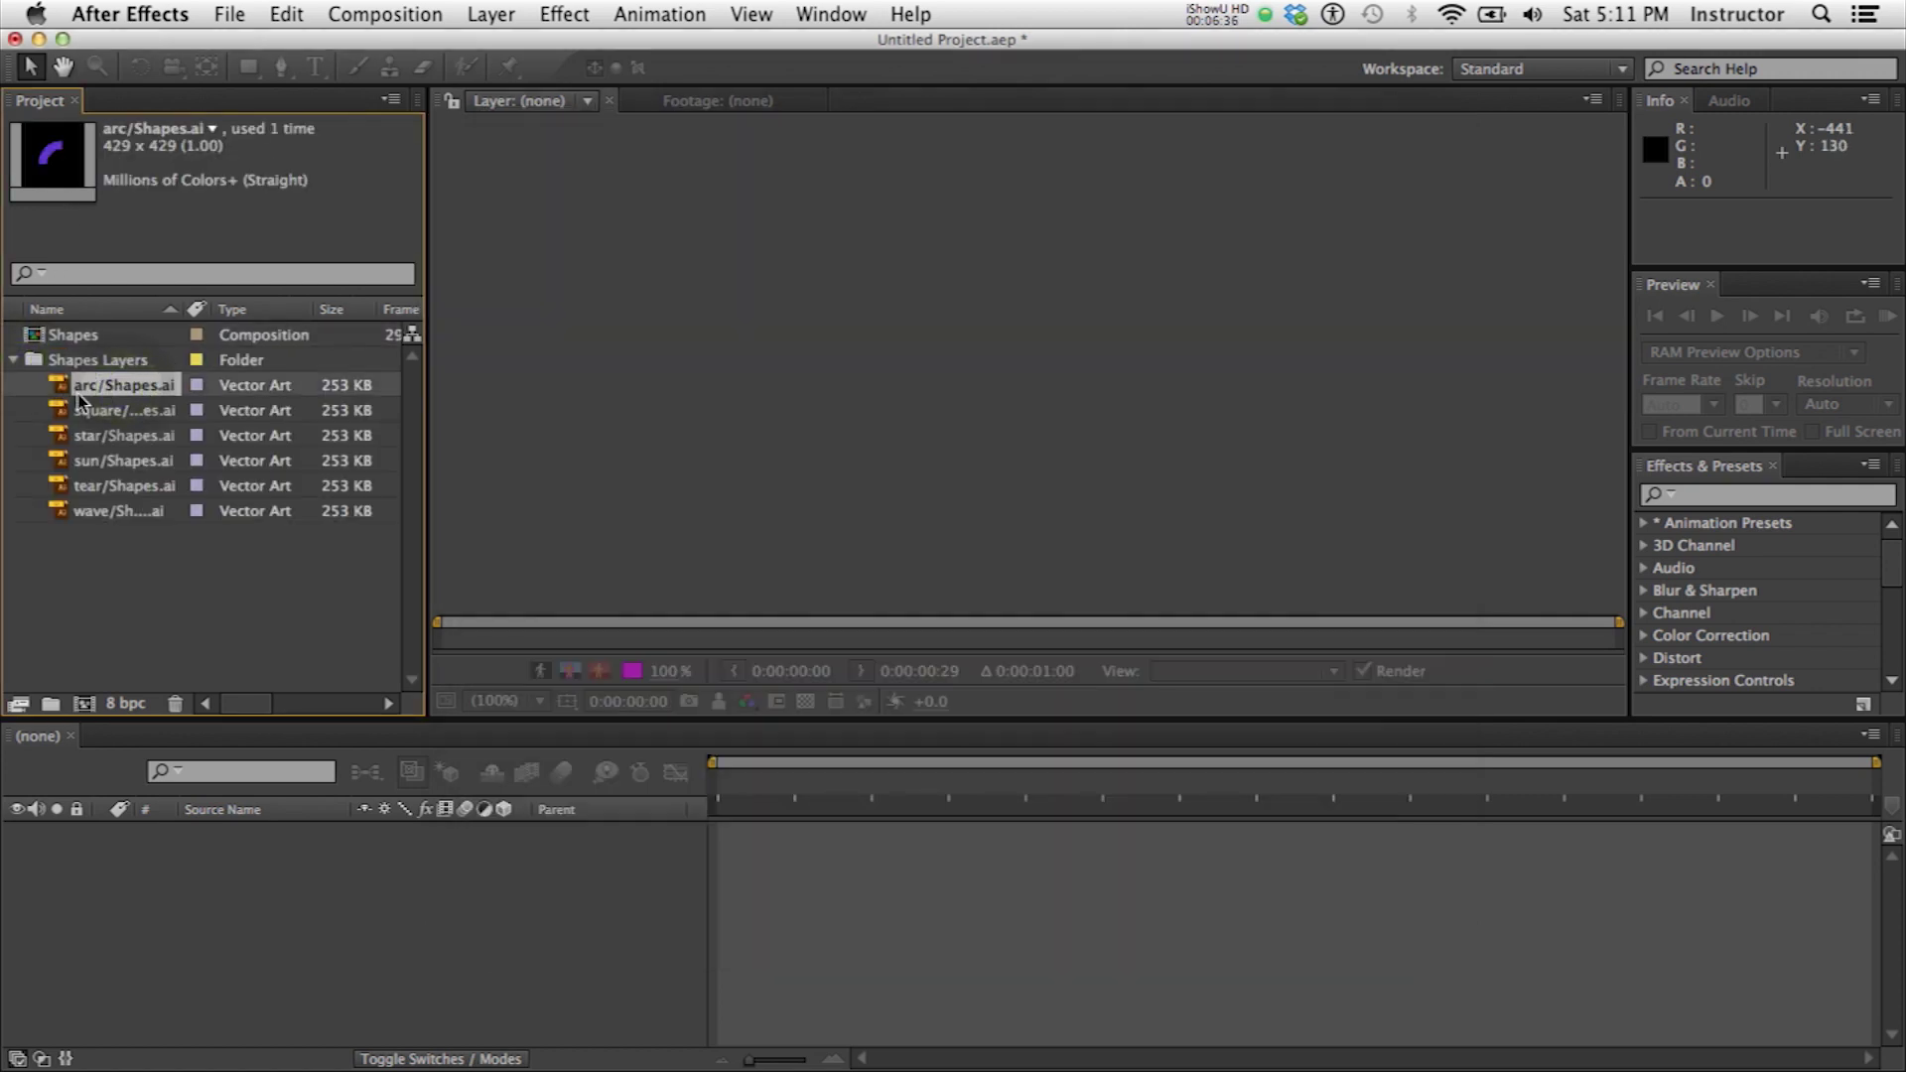
click(79, 409)
click(64, 436)
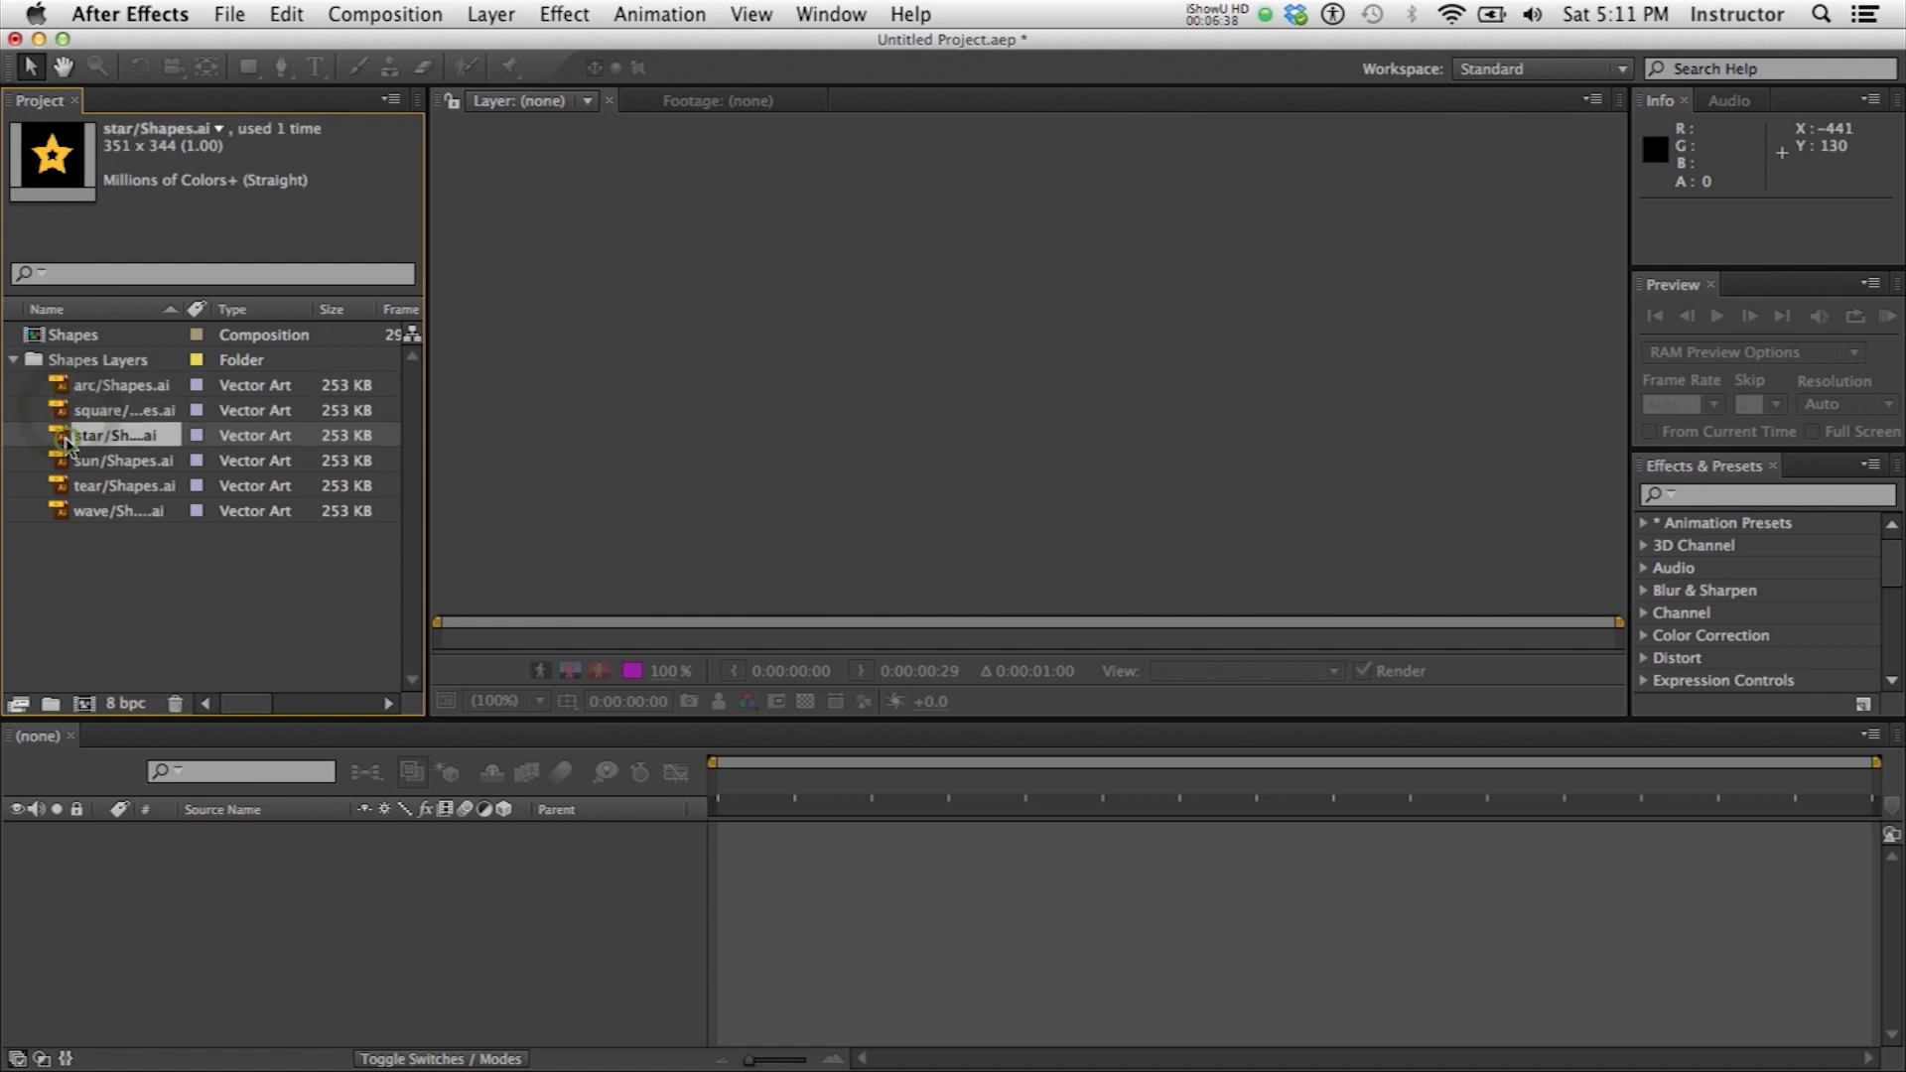
click(36, 338)
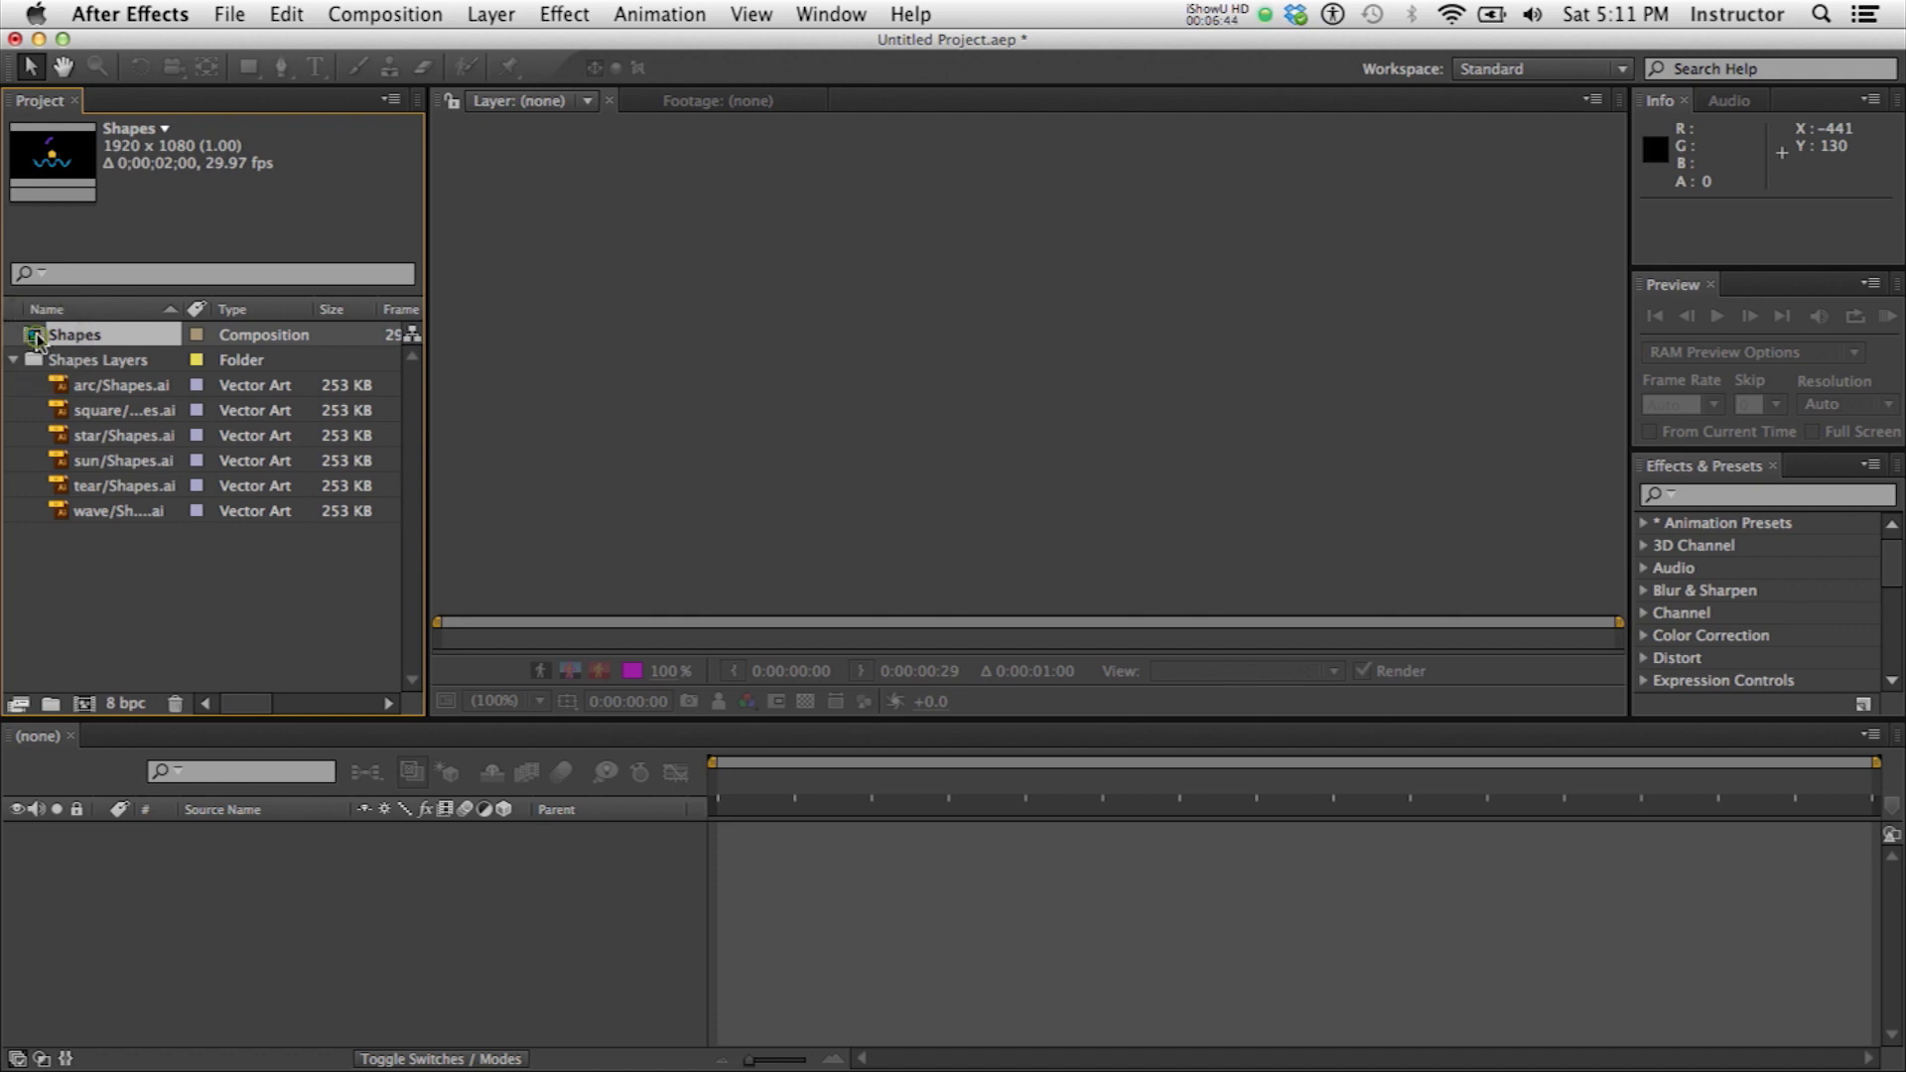
double_click(37, 337)
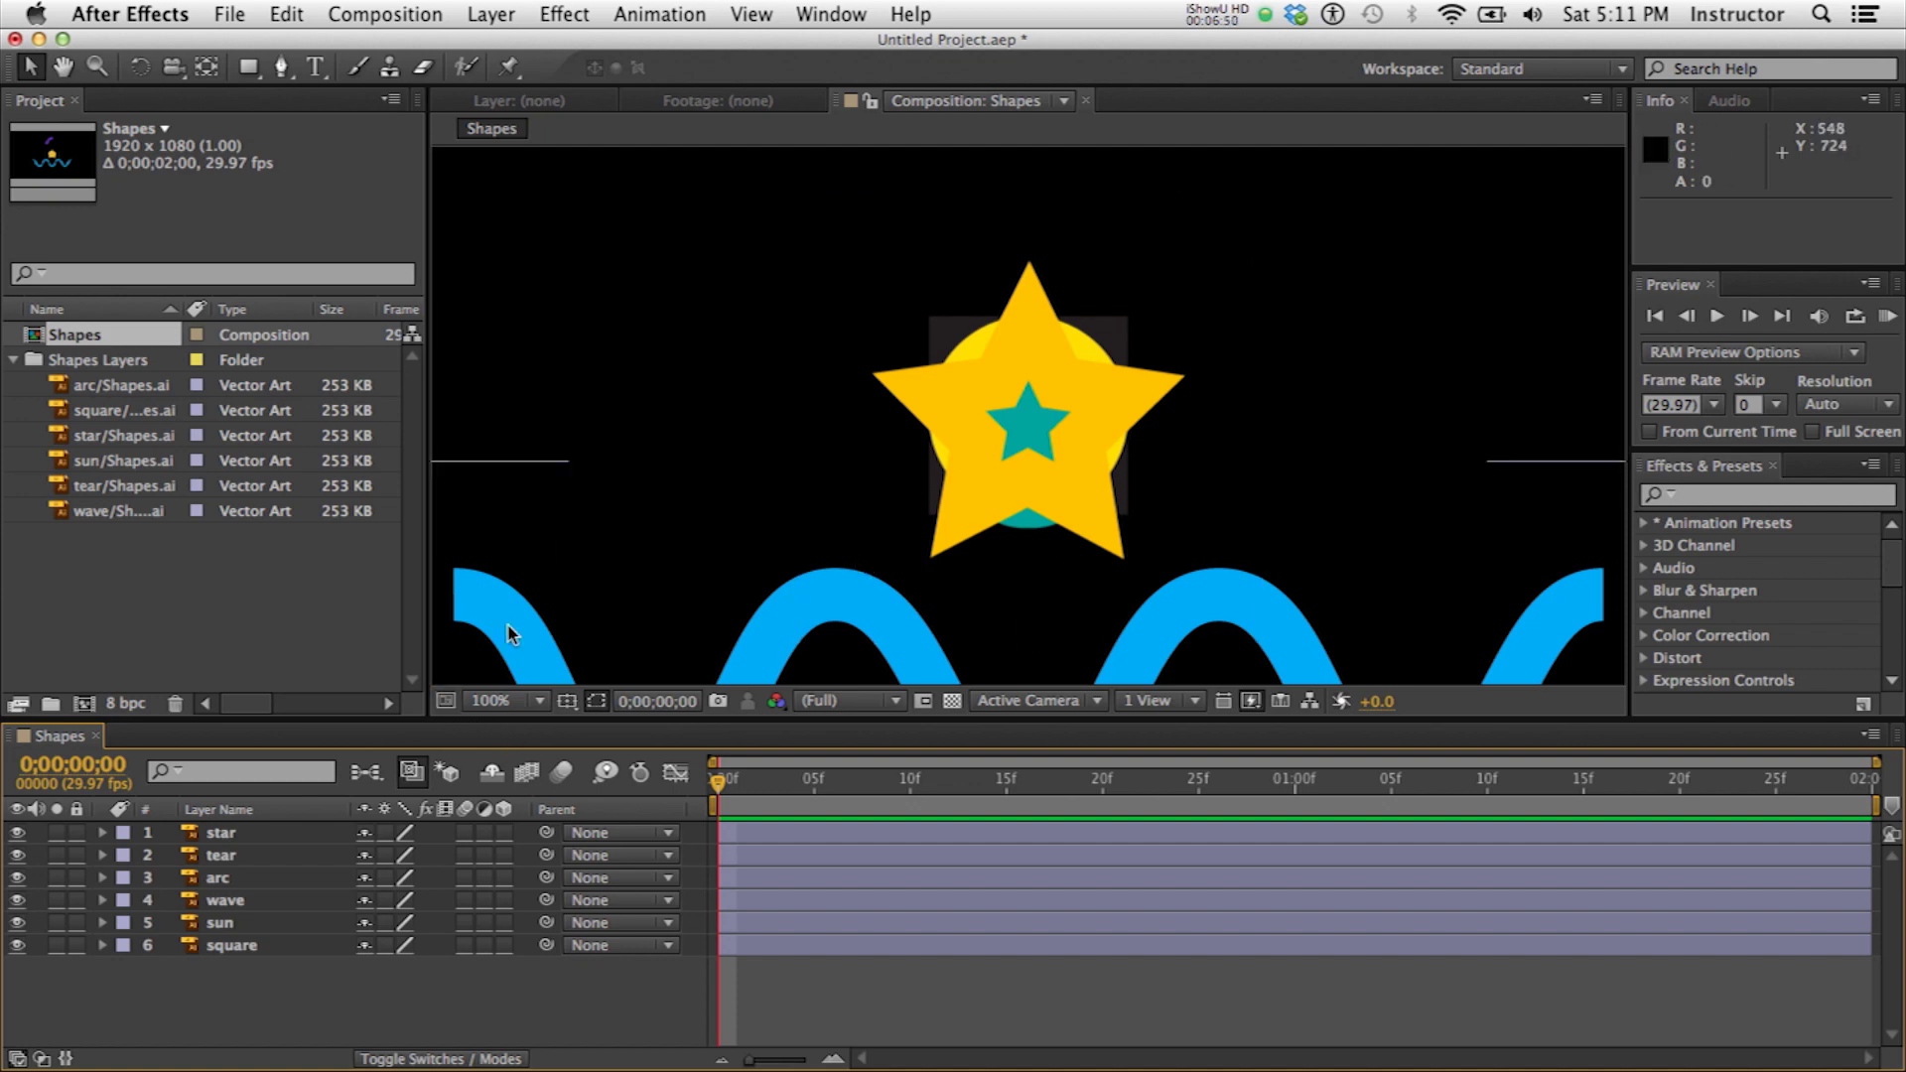
Set the Shapes composition background colour to Dark Gray and view it at 50% magnification.
click(400, 14)
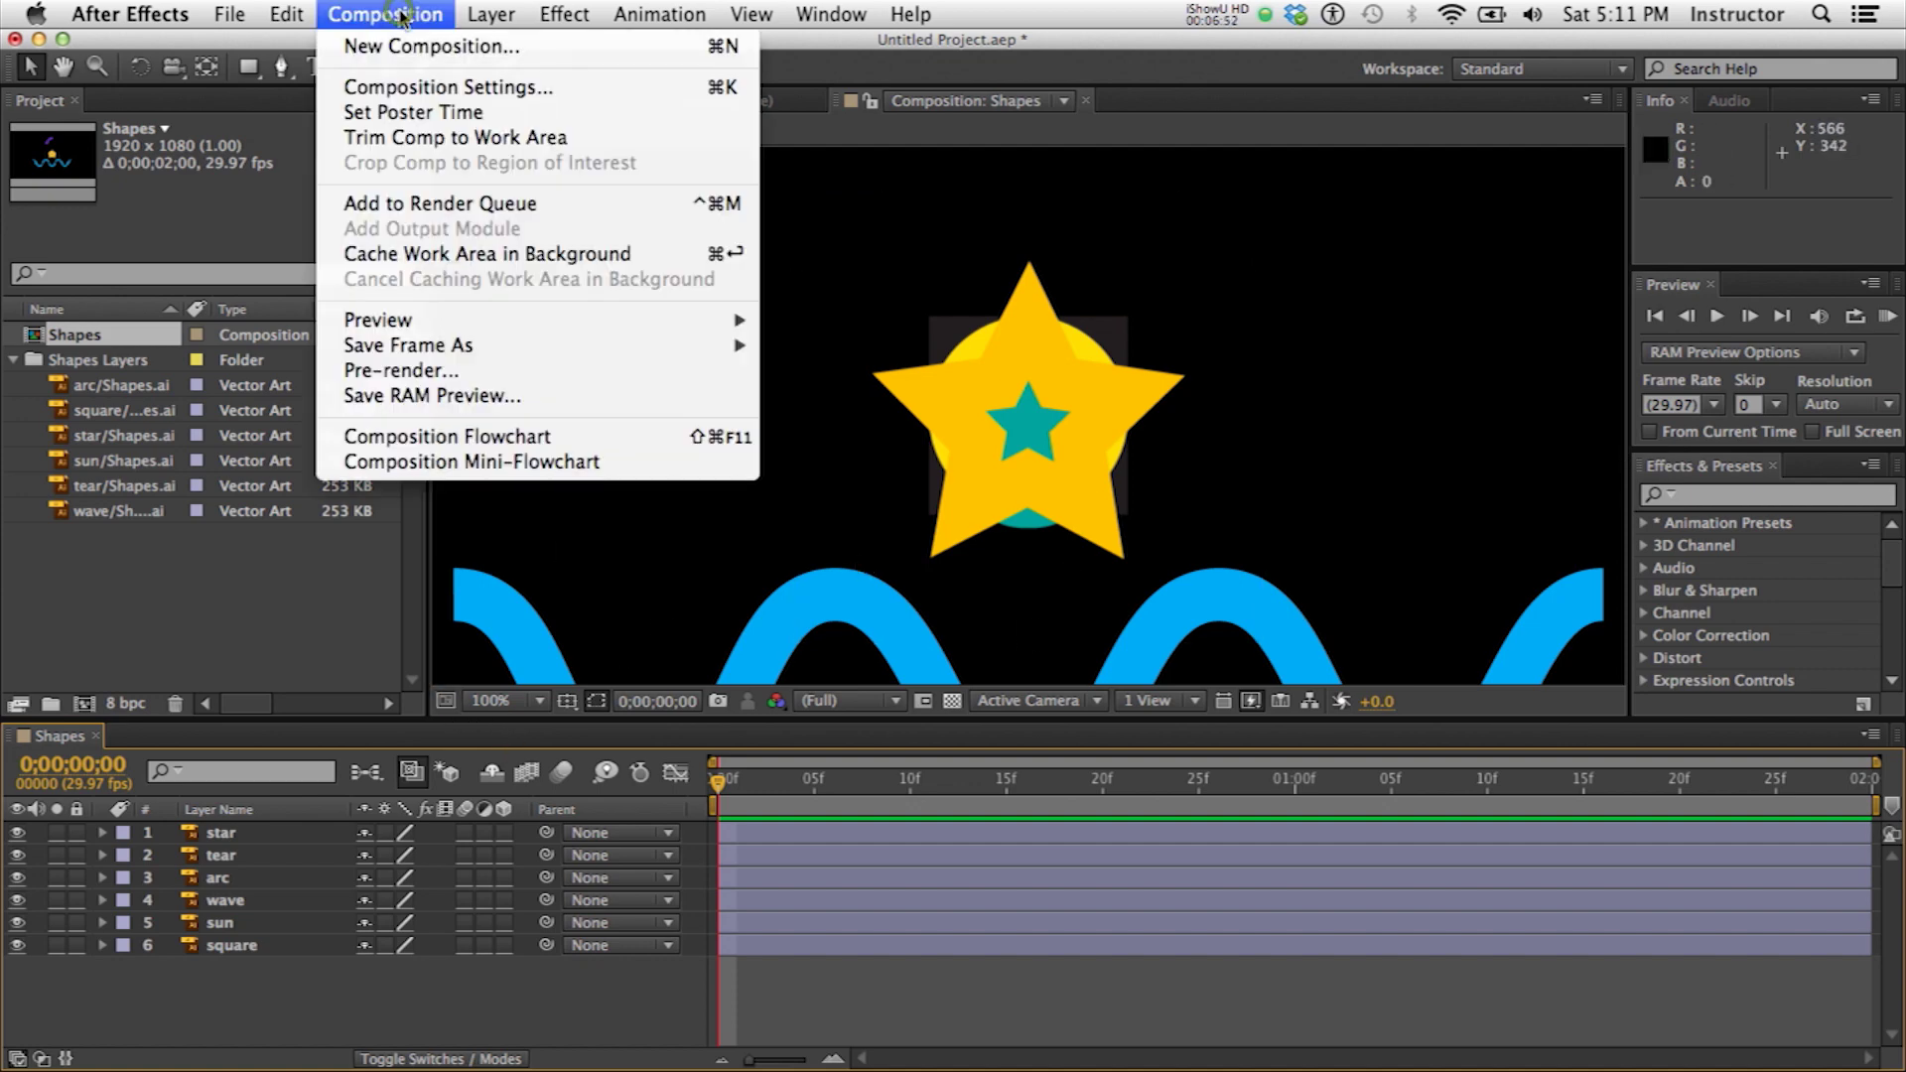
click(387, 86)
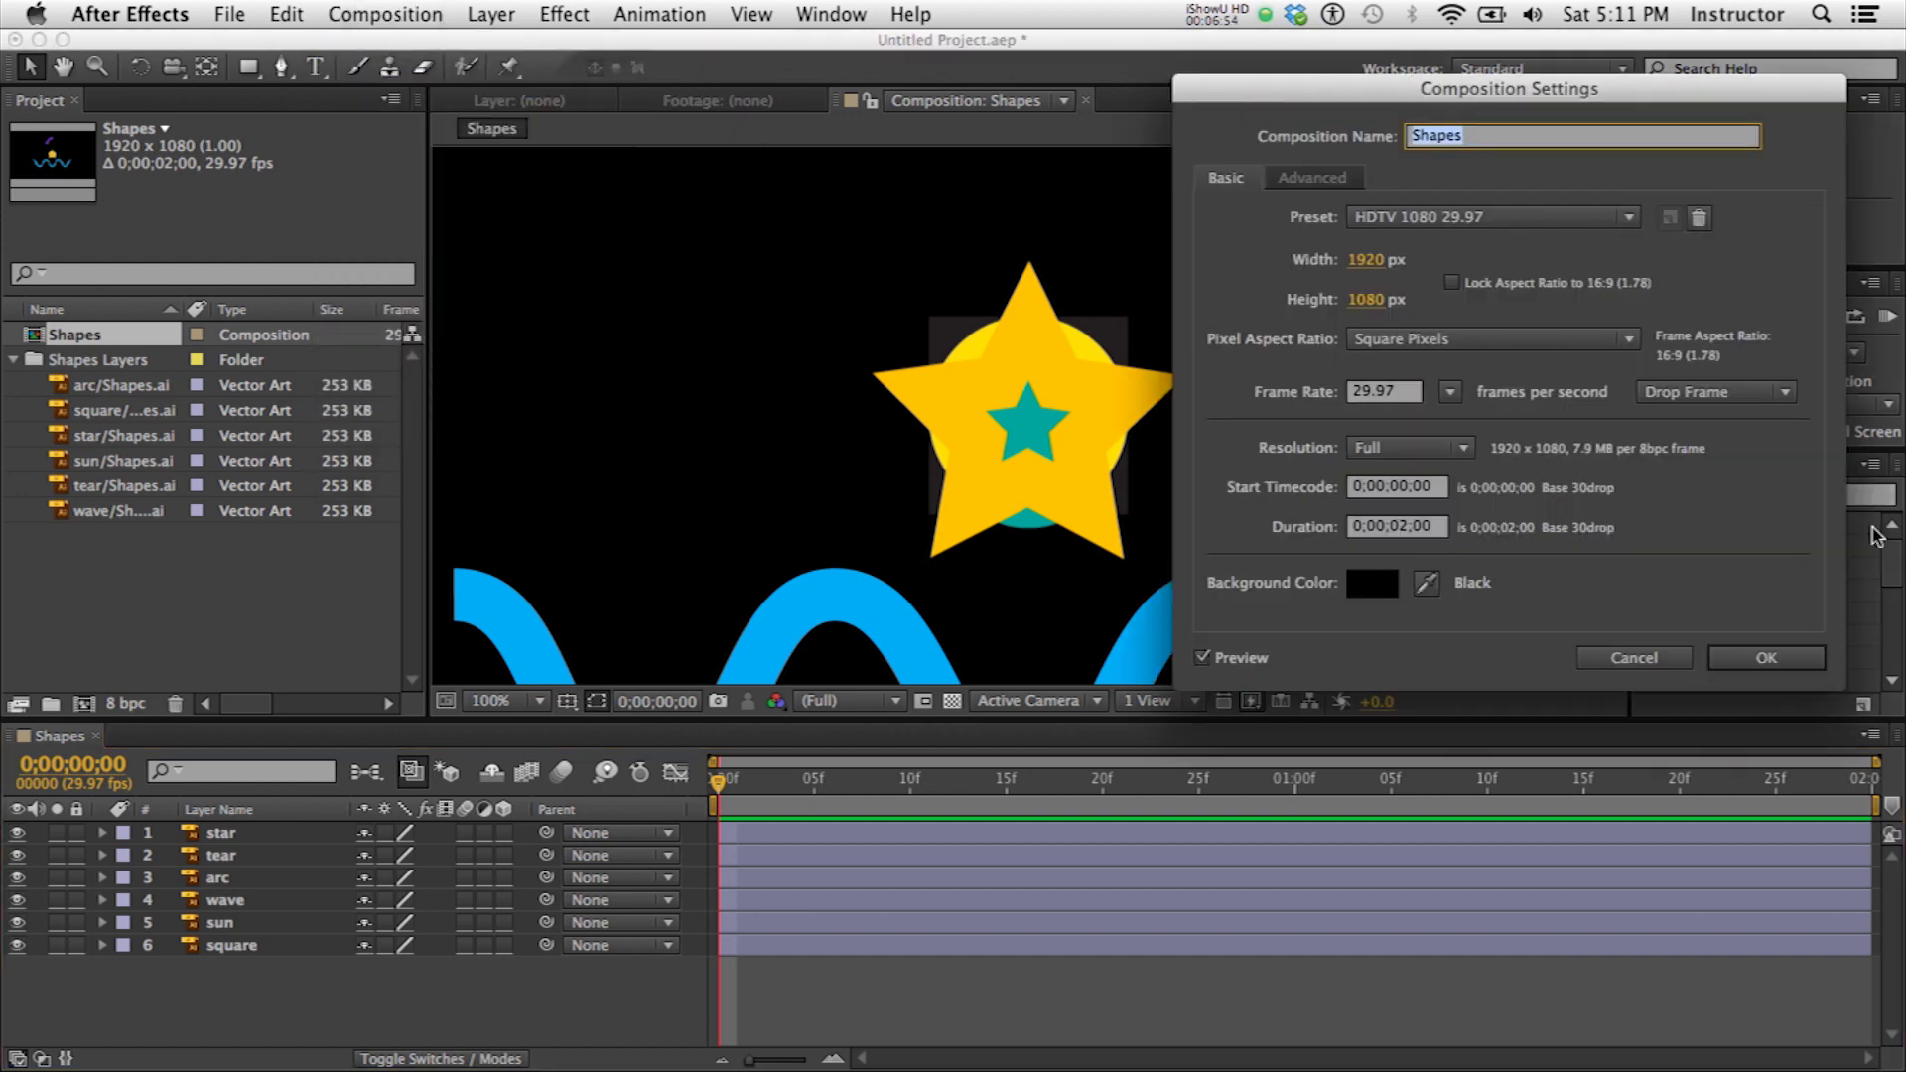
click(1425, 586)
click(1422, 608)
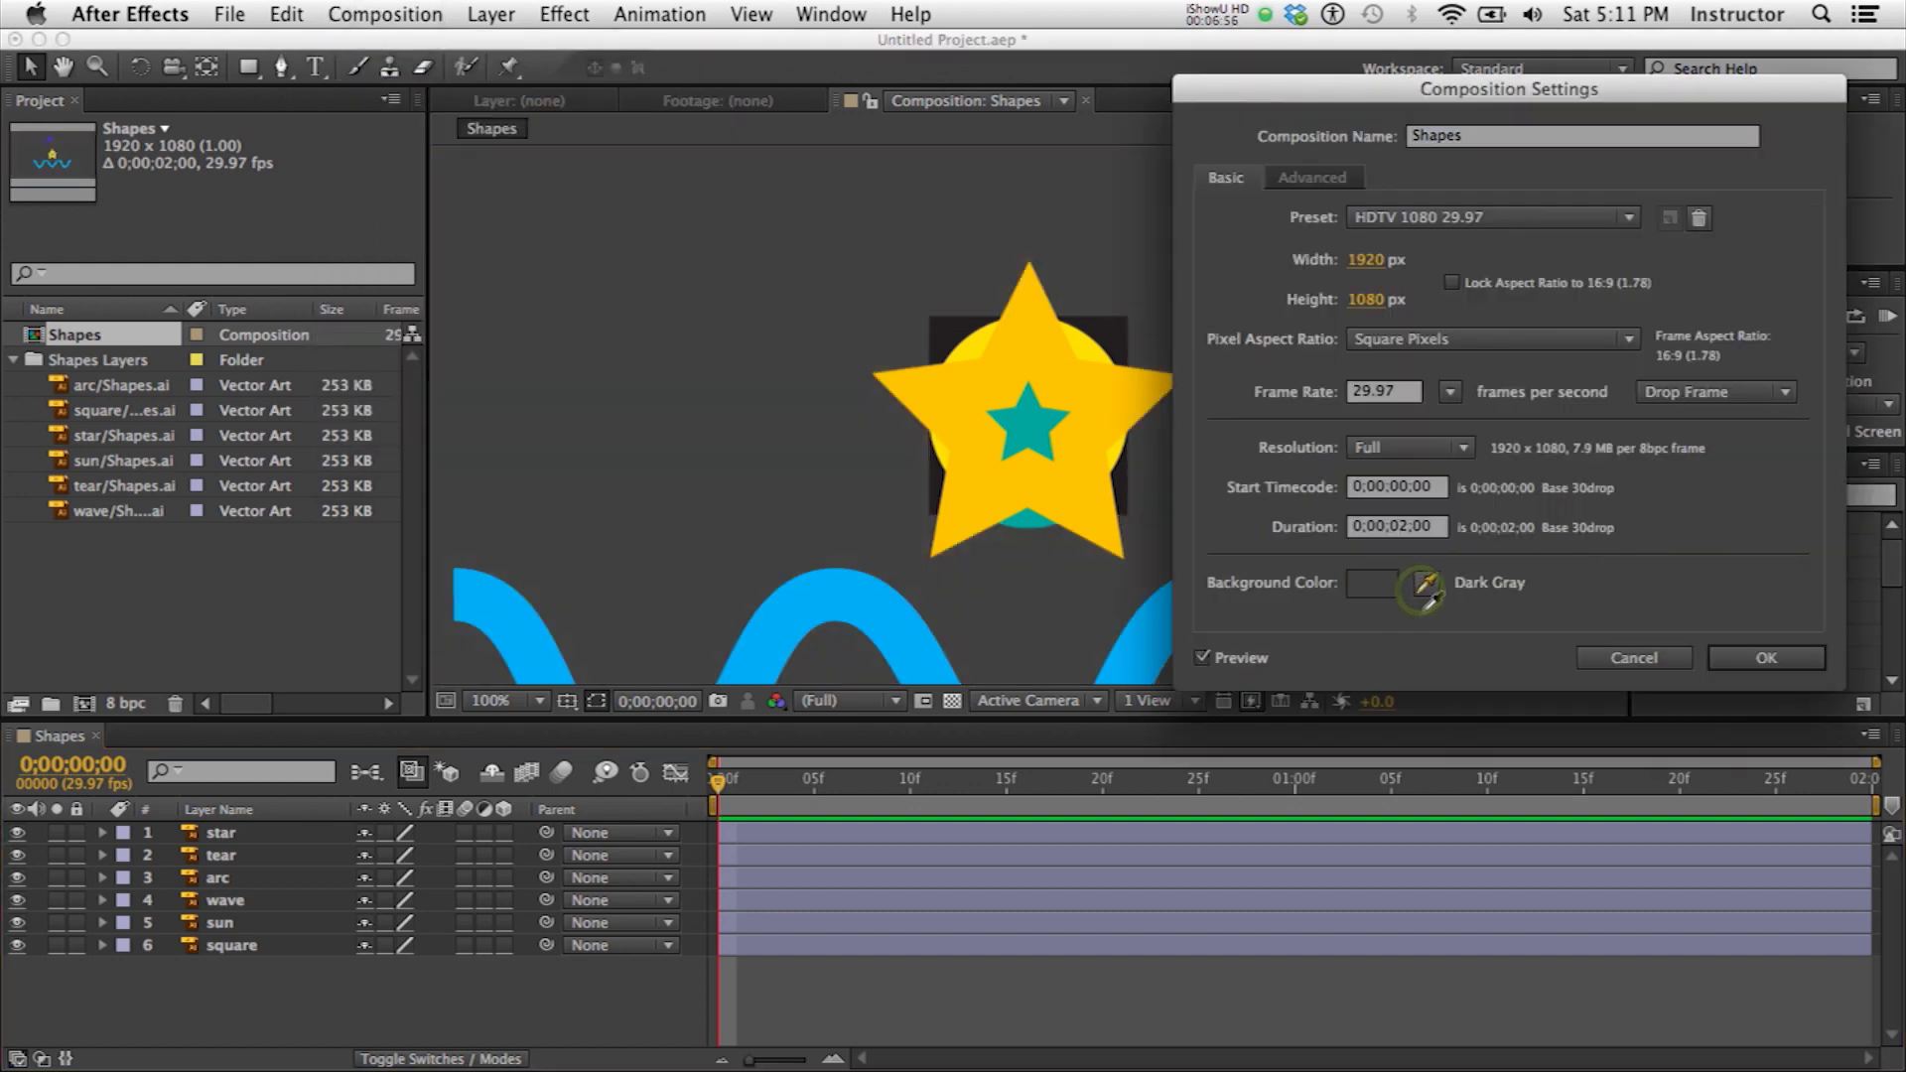
click(1766, 658)
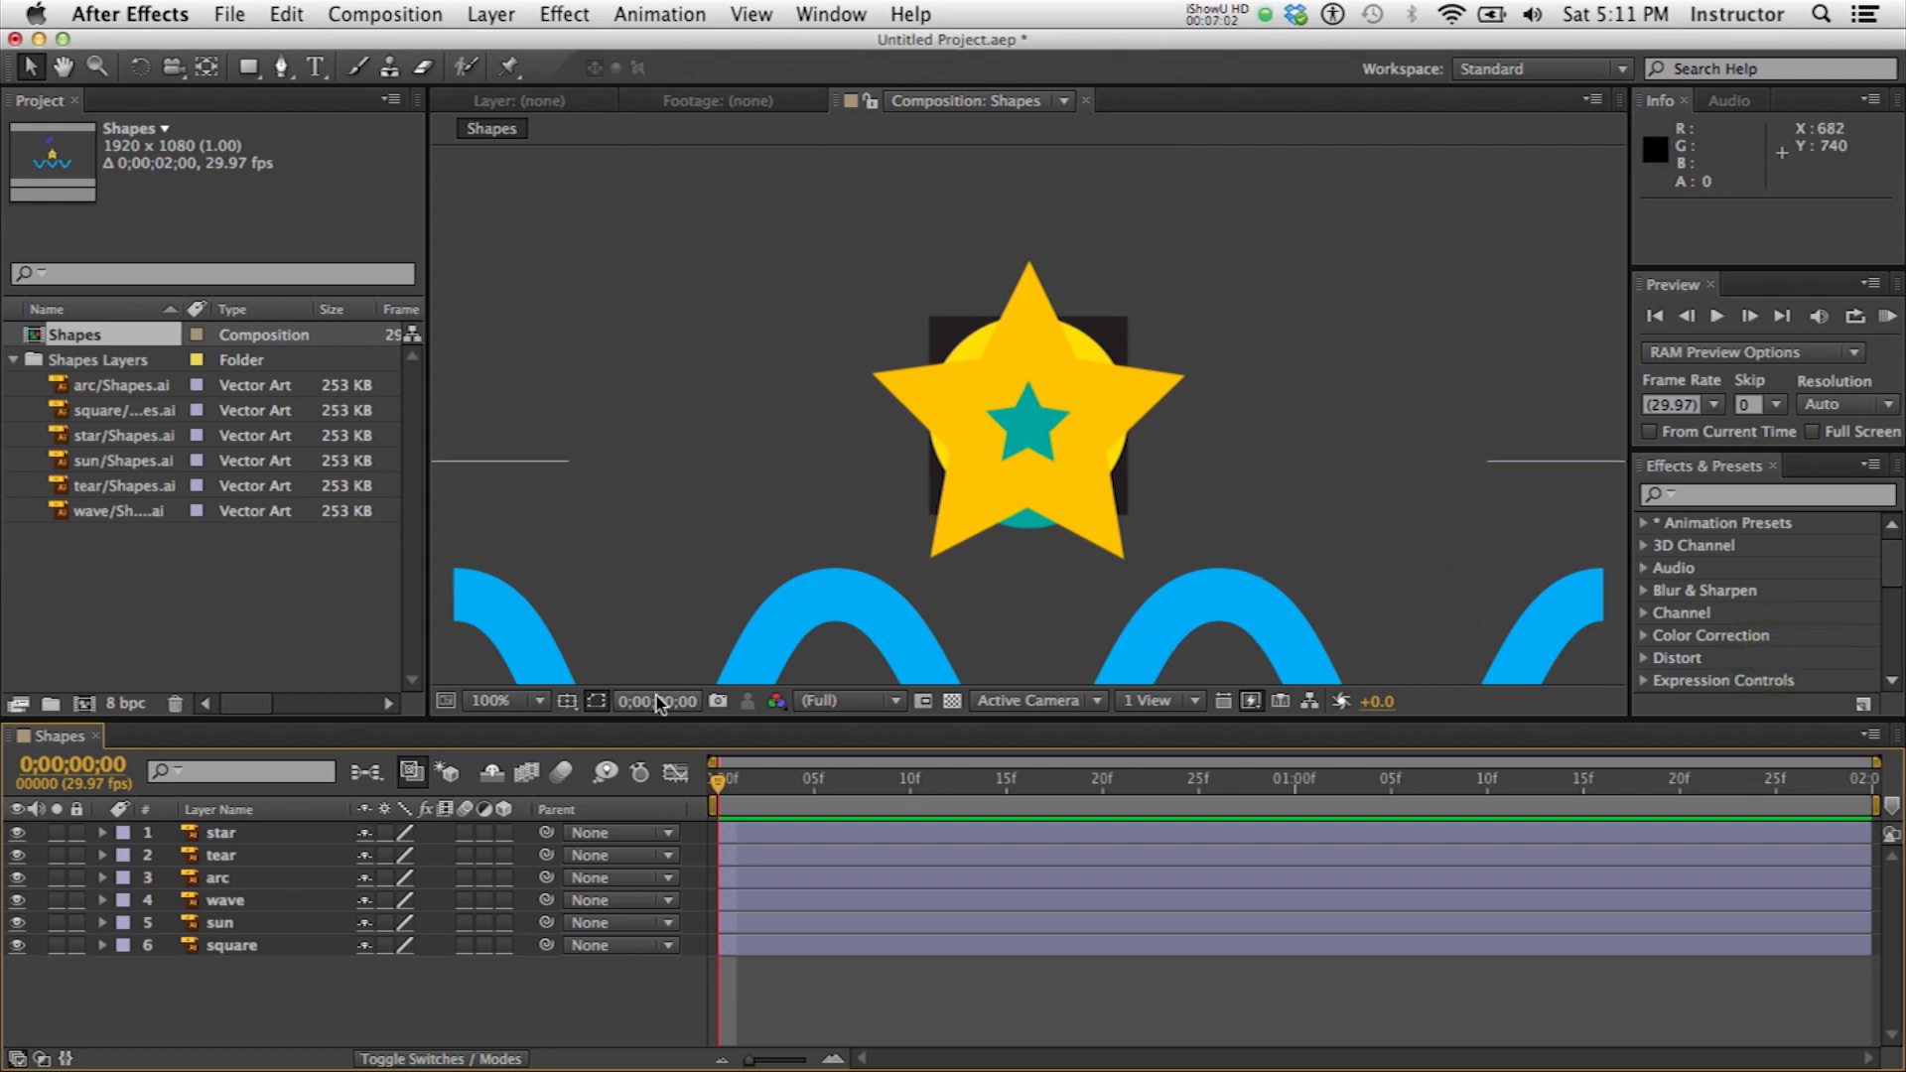
click(540, 702)
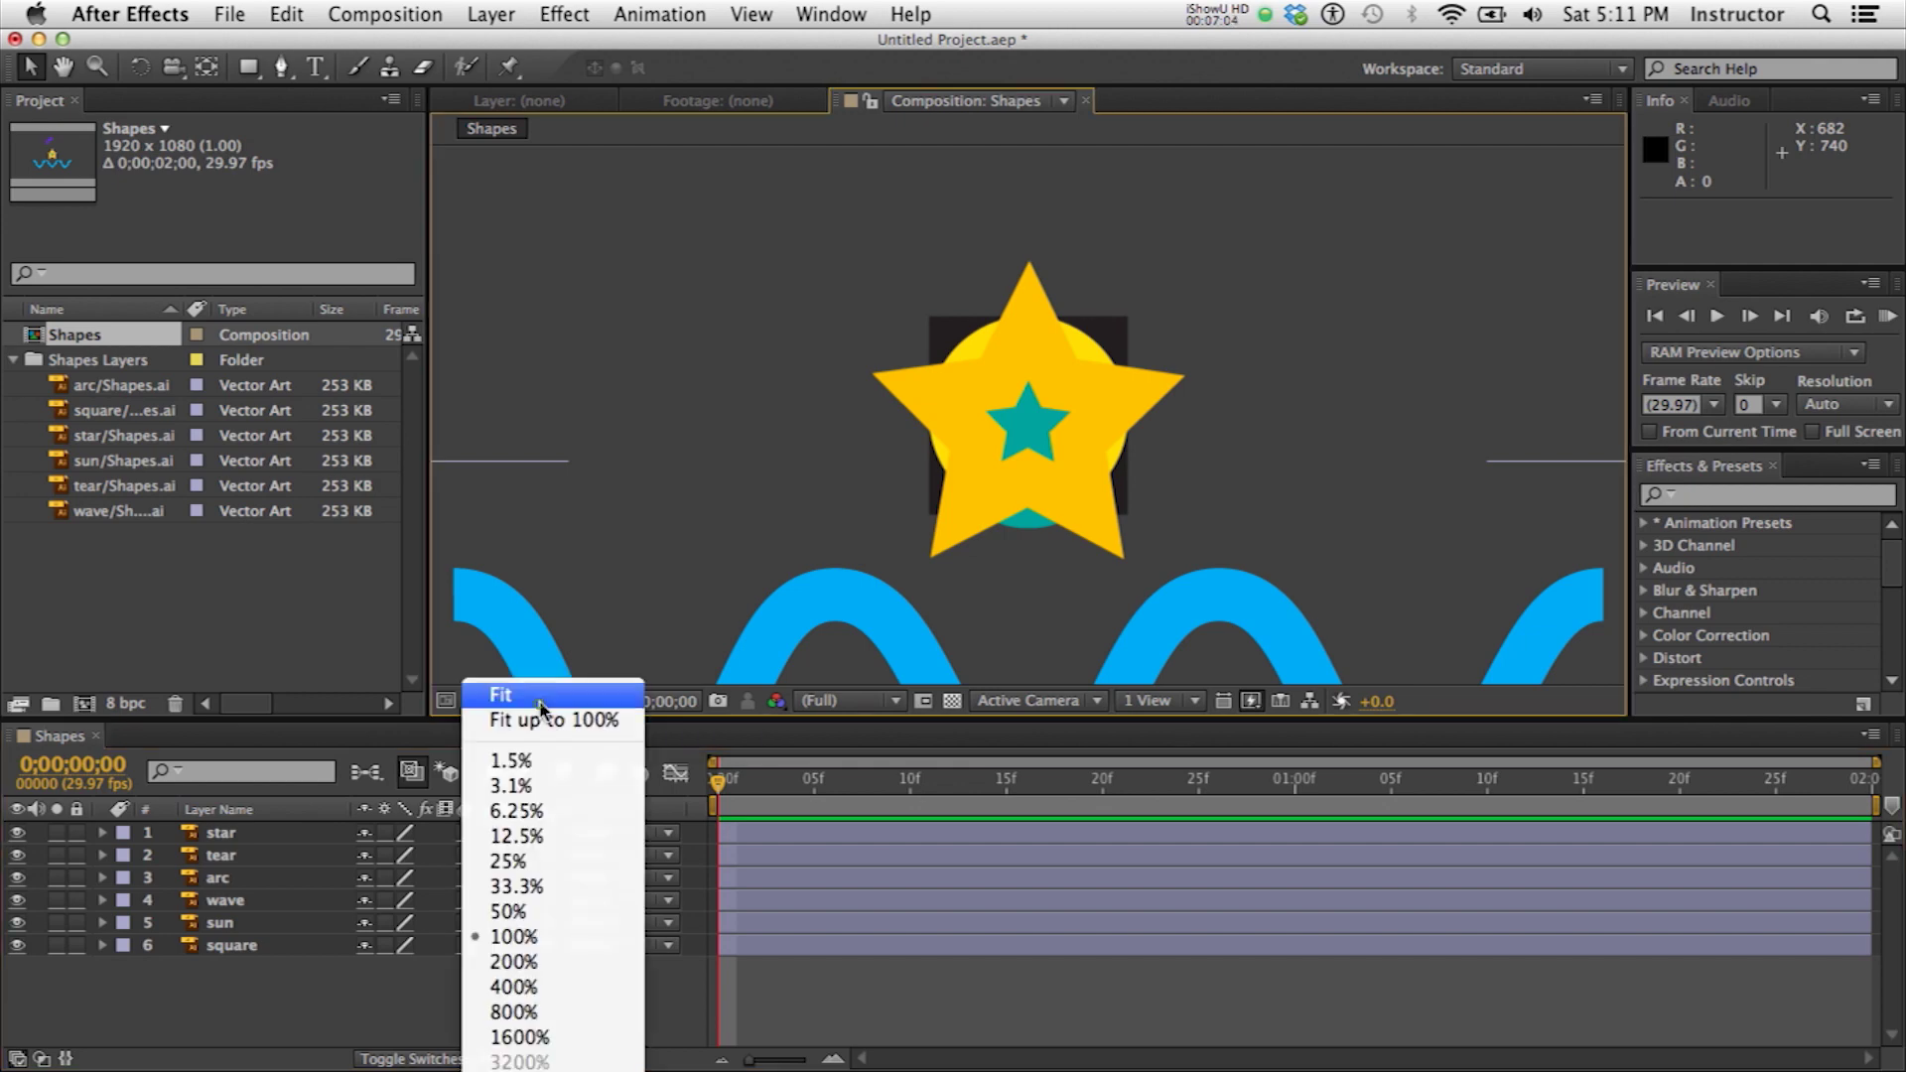
click(541, 911)
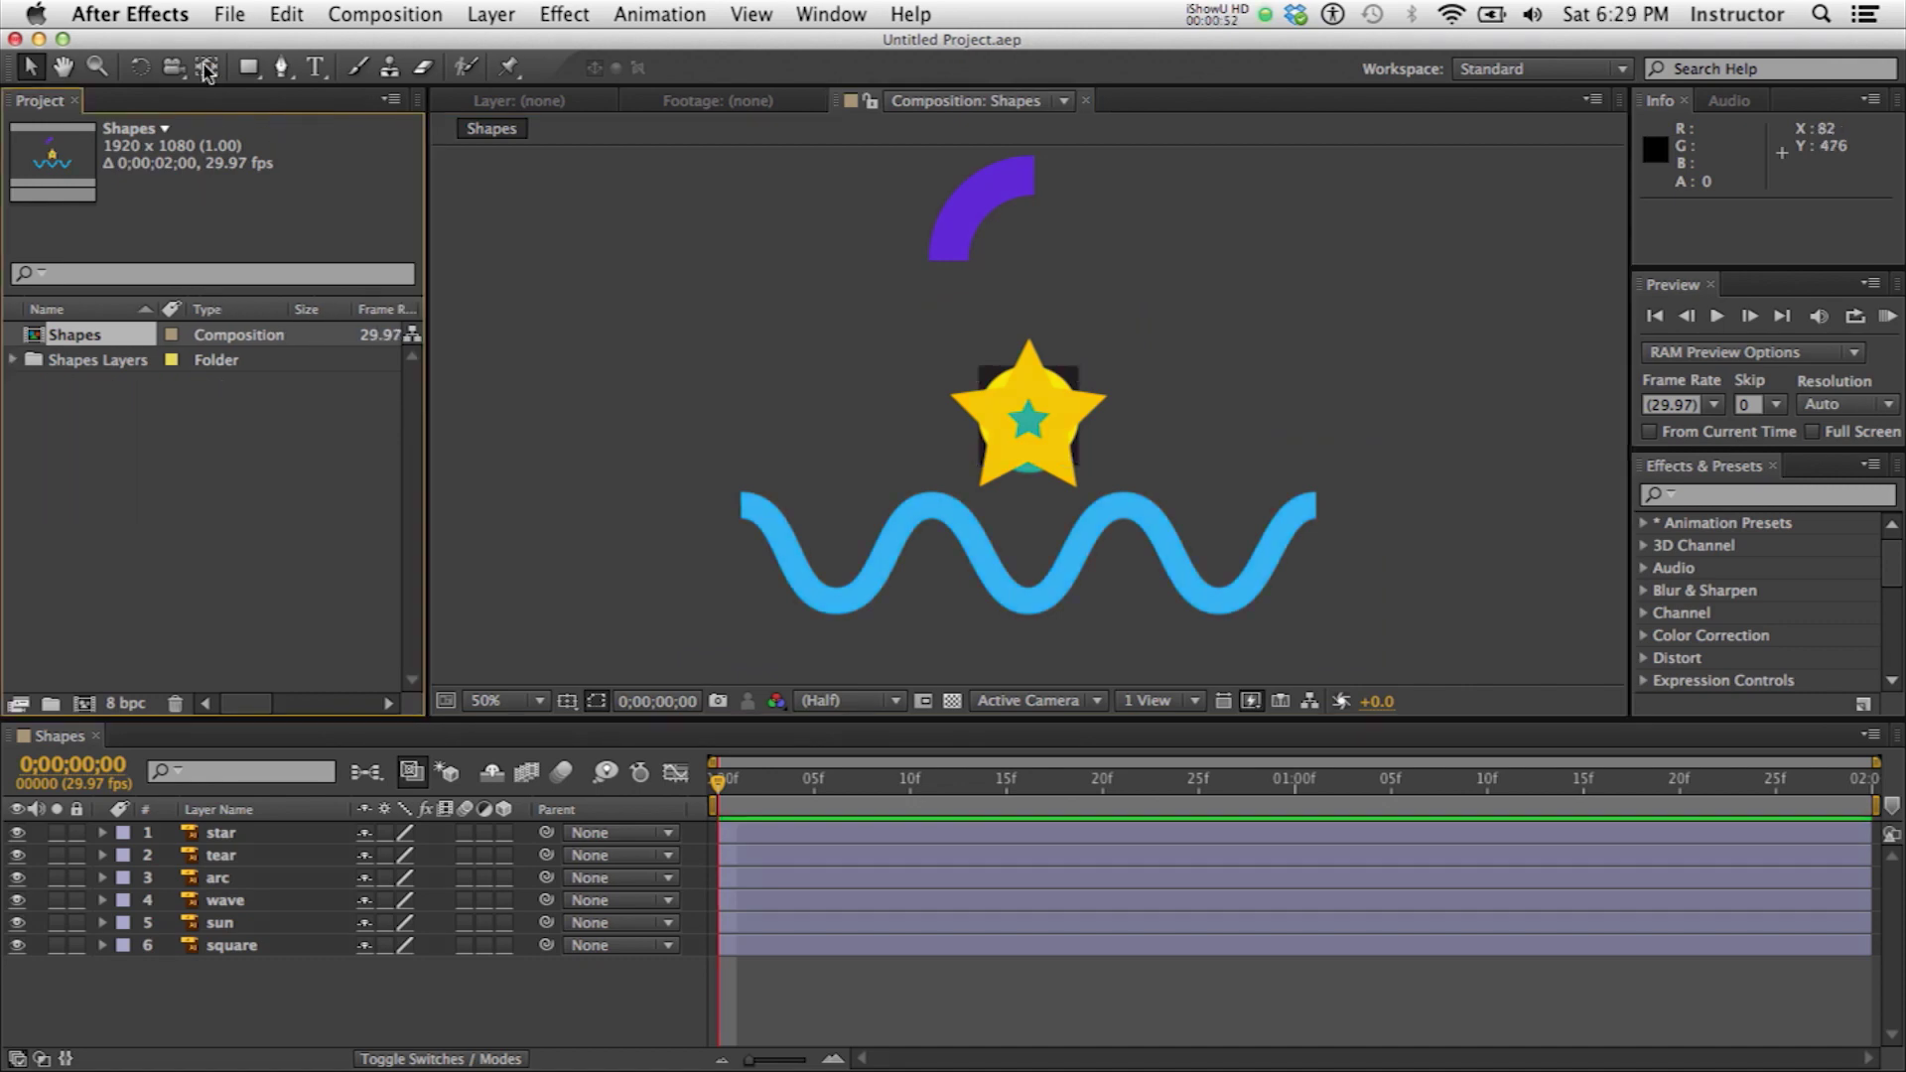
Save the project as shapeProject.aep, then select and deselect the wave shape in the composition.
click(230, 14)
mouse_move(253, 234)
click(570, 234)
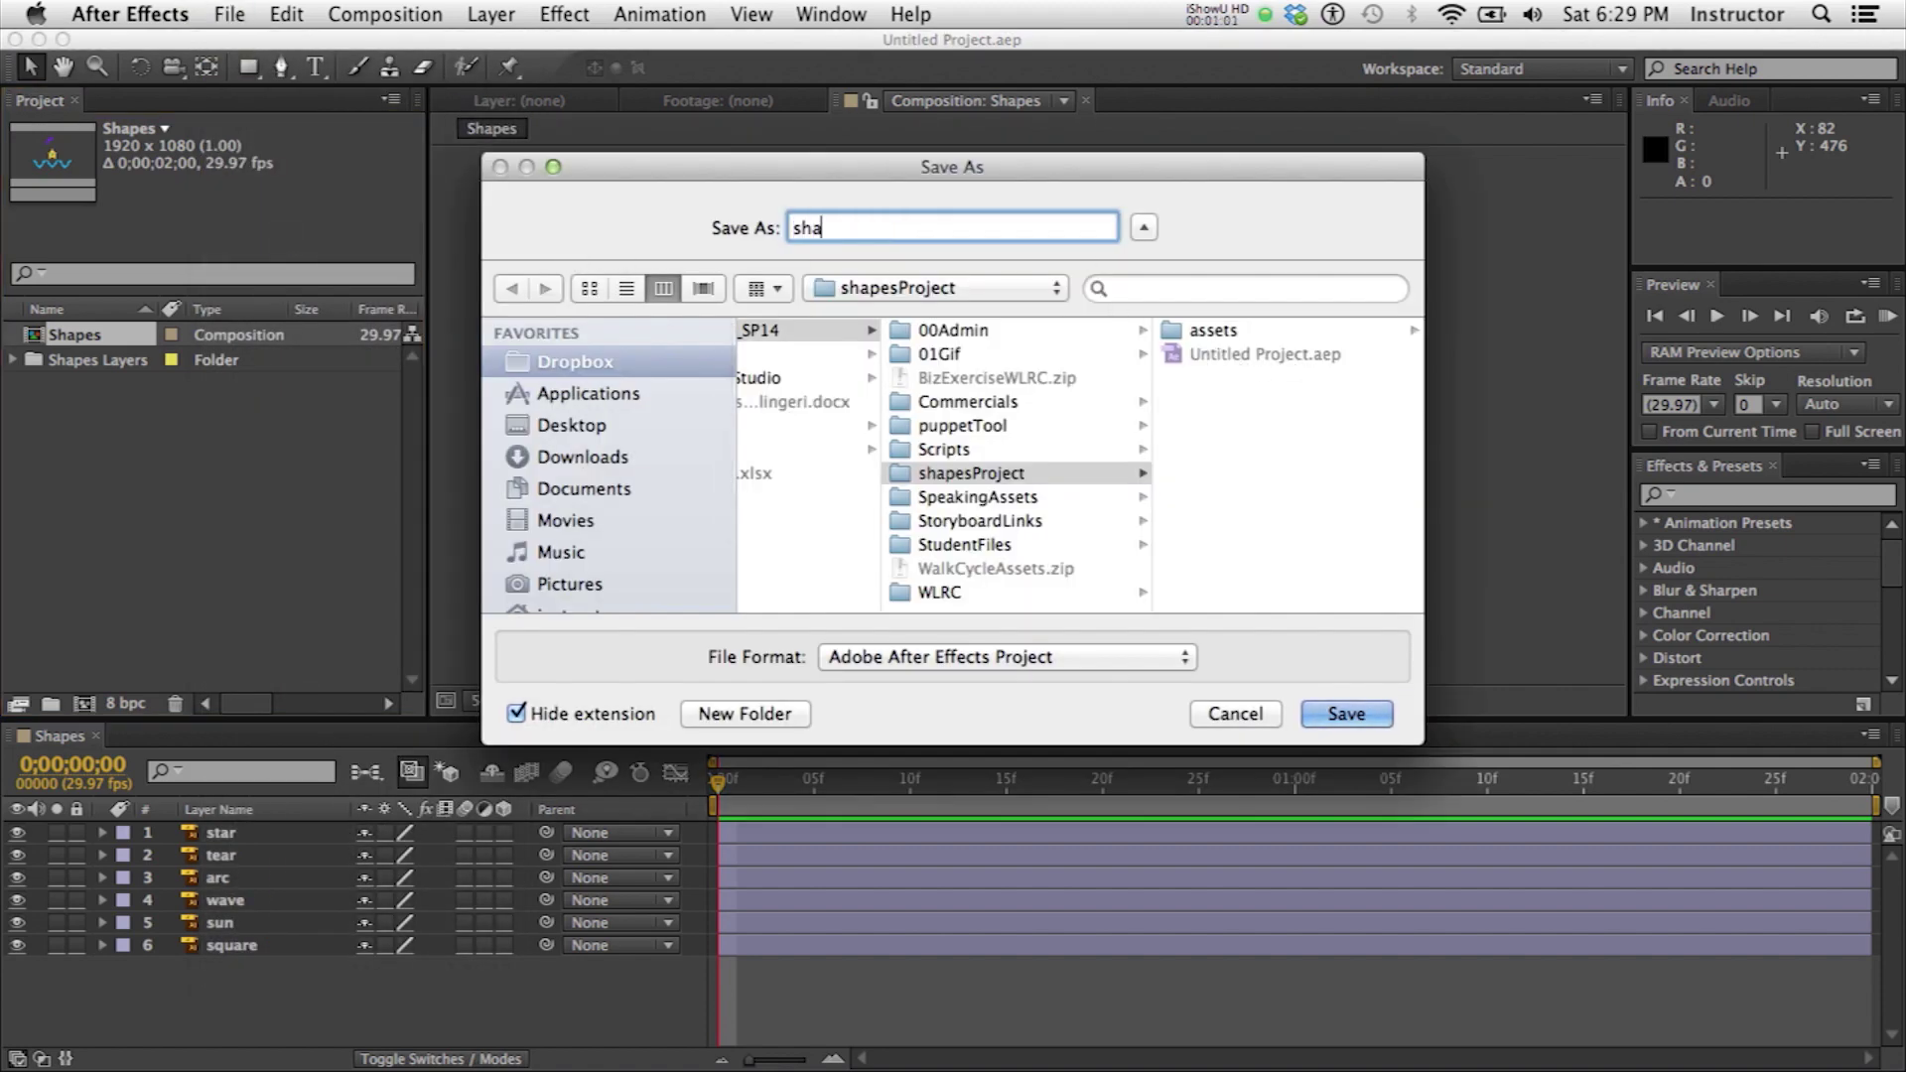
text(peProject)
click(1356, 717)
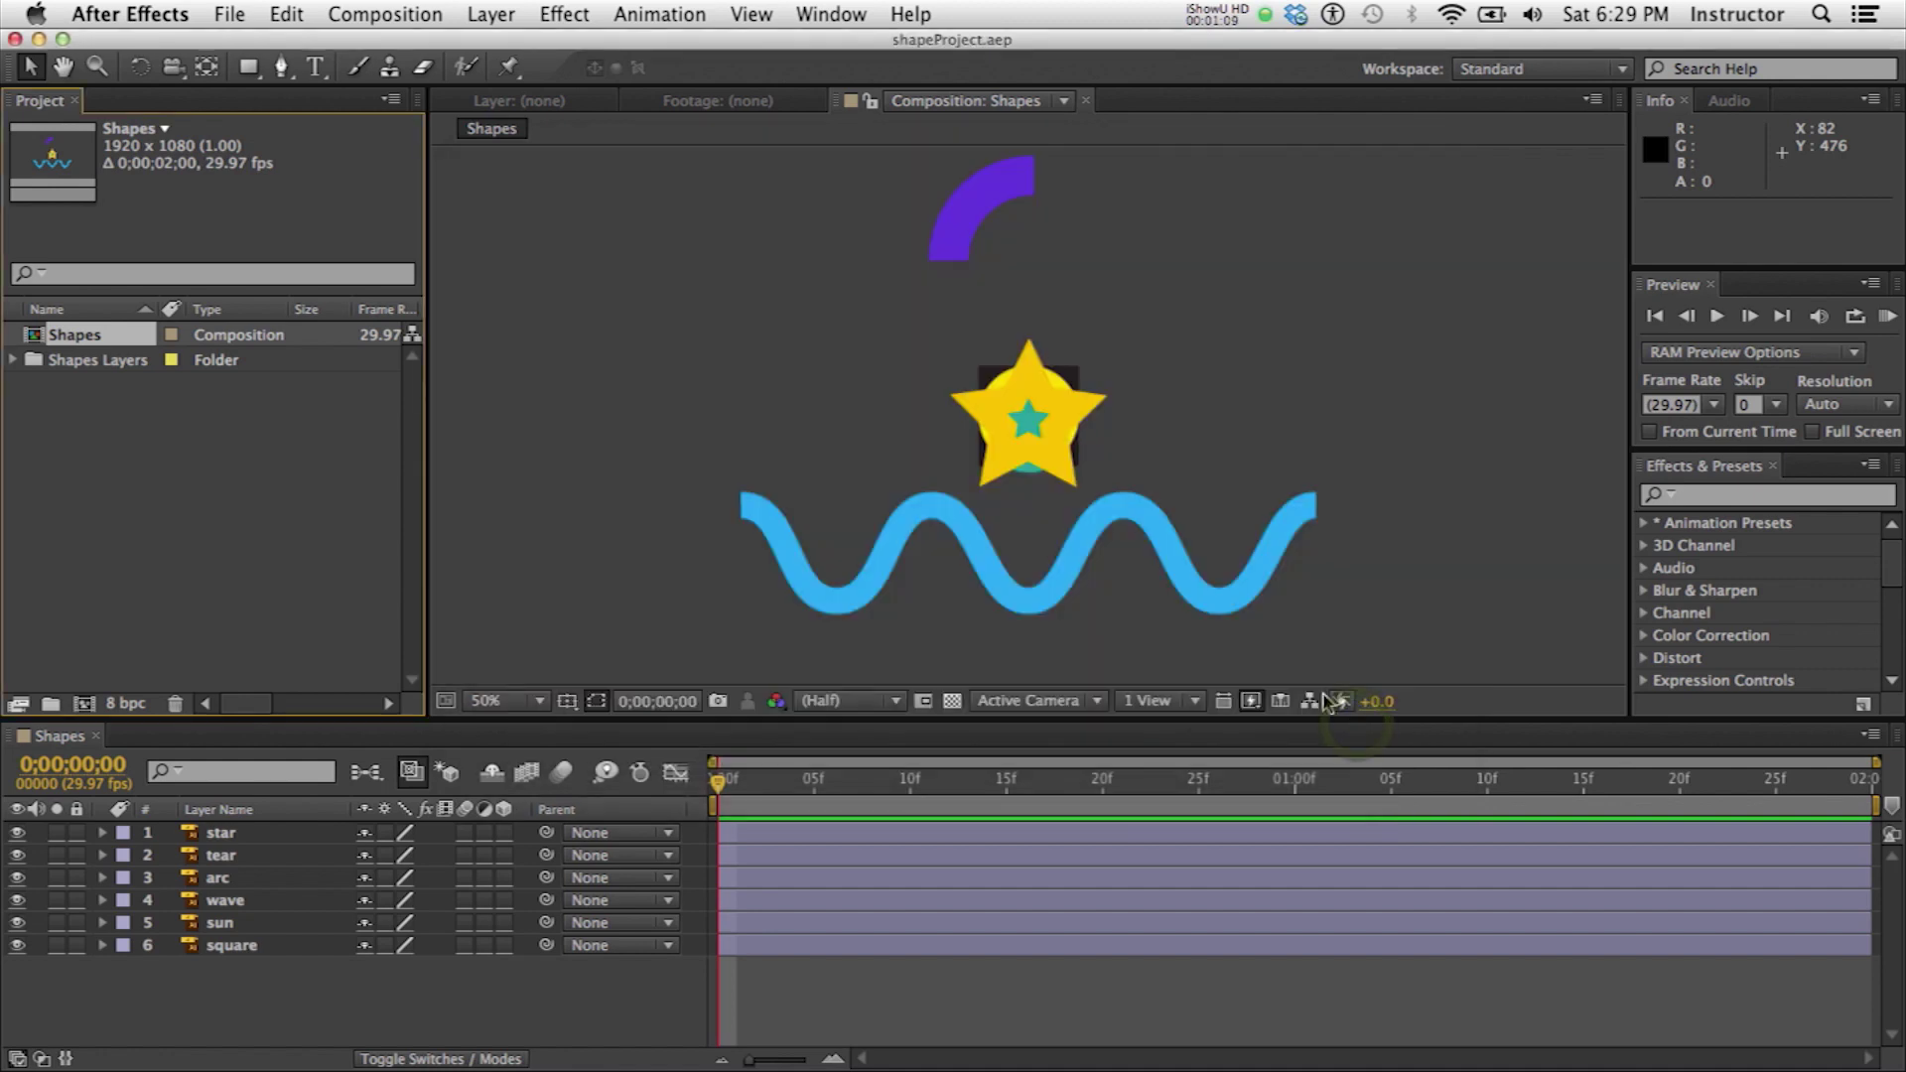
click(974, 566)
click(520, 407)
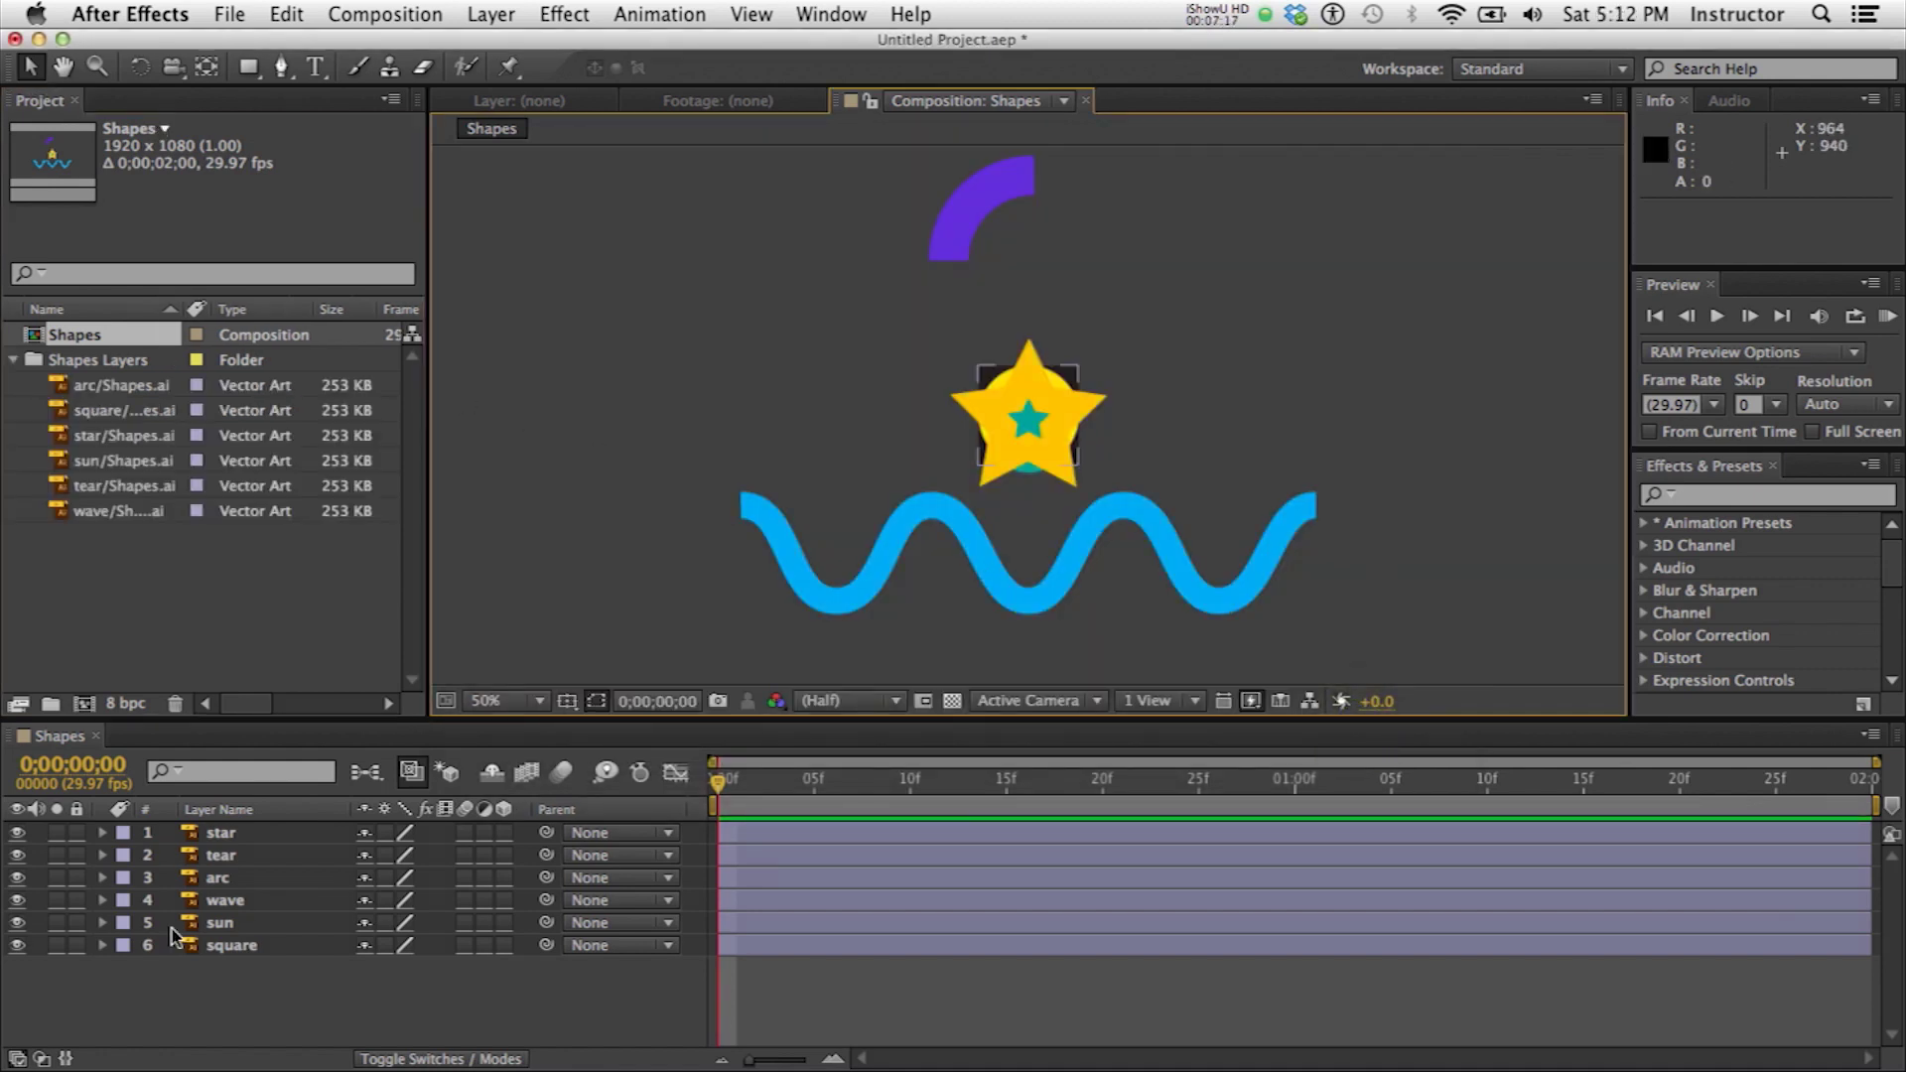